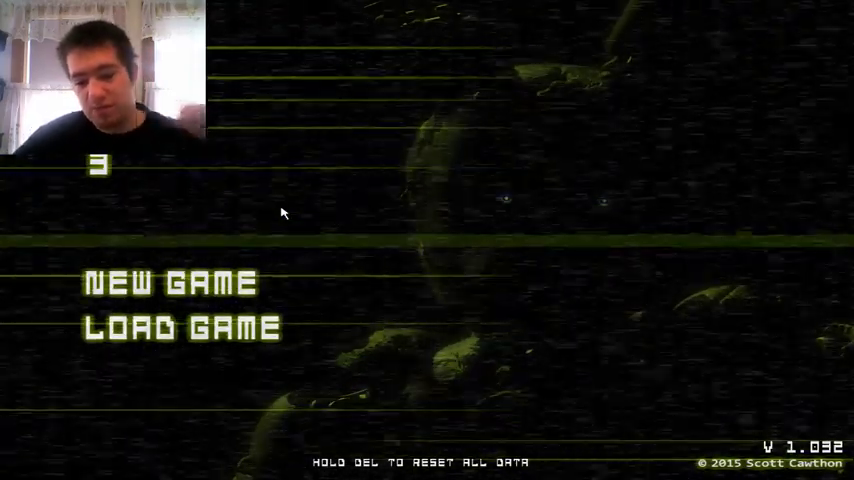
Load the saved game and play an audio lure on the first camera
key(Down)
key(Return)
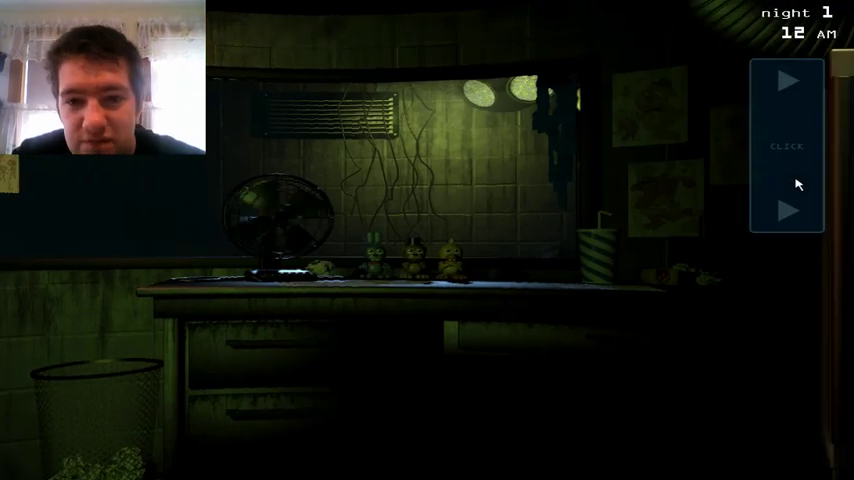
click(798, 183)
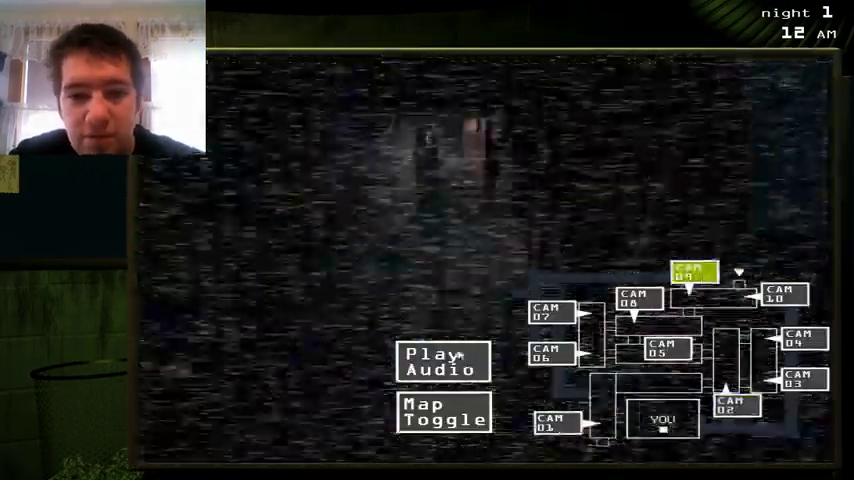
click(445, 360)
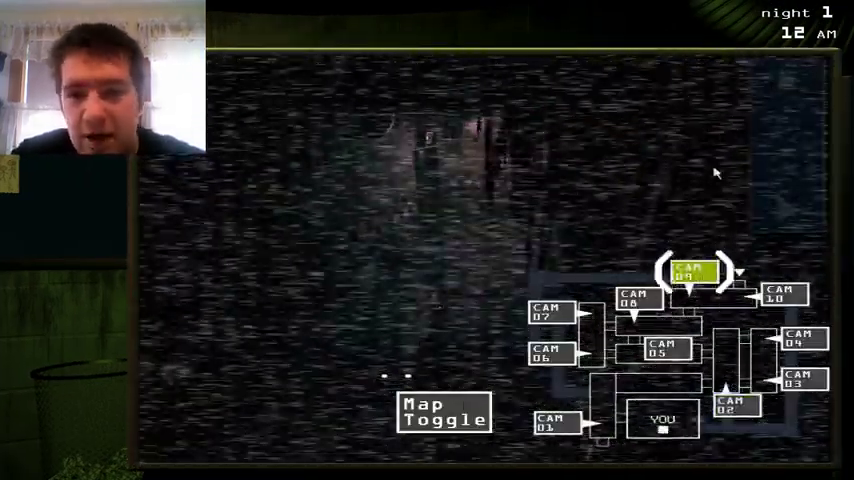
Reboot all systems from the maintenance panel and exit it
click(787, 152)
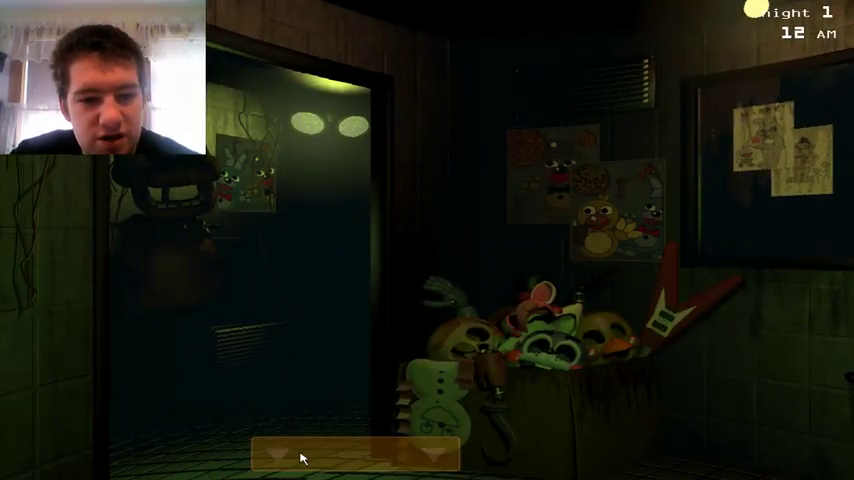
click(302, 458)
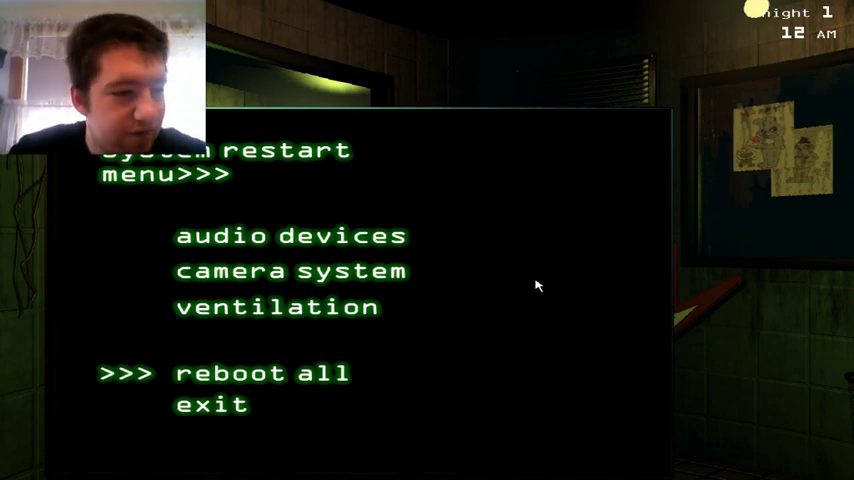
click(229, 410)
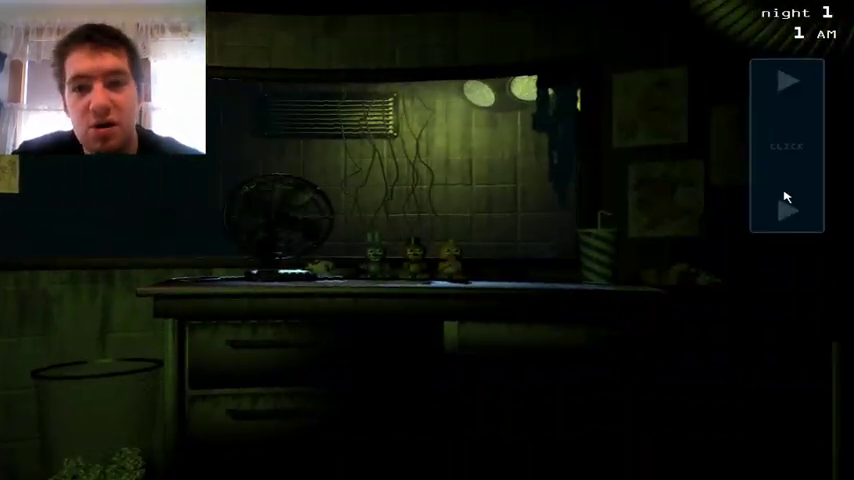
Play an audio lure at CAM 08
click(788, 210)
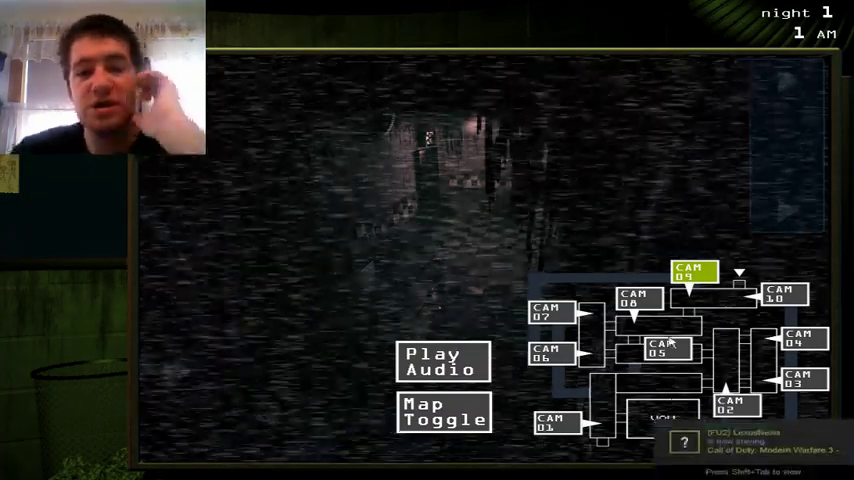
click(637, 297)
click(440, 362)
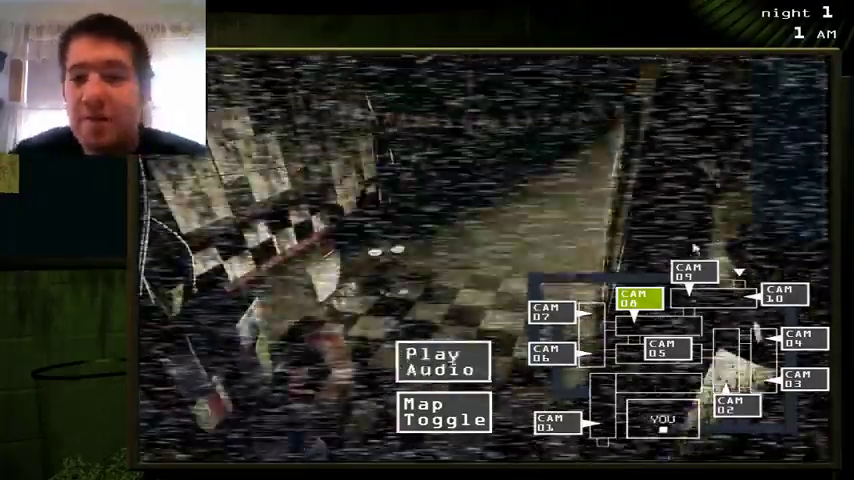
Check CAMs 09, 07, 06, 01, 05, 10, 04 and 02
click(690, 272)
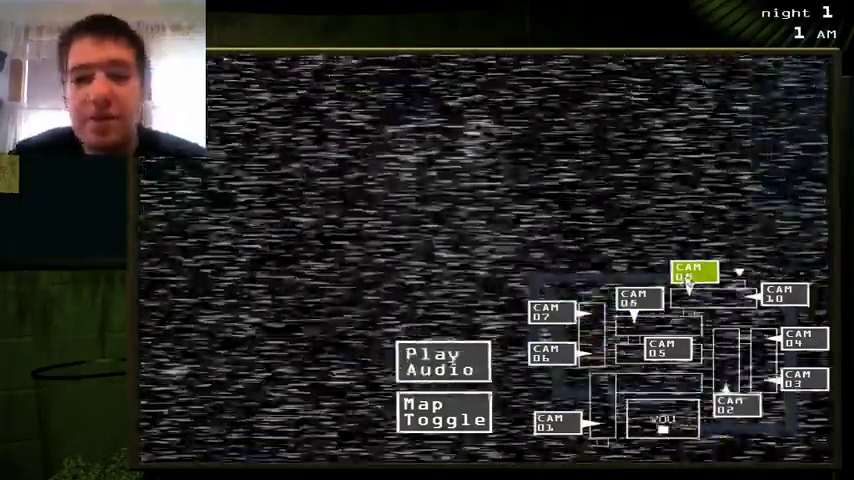
click(550, 312)
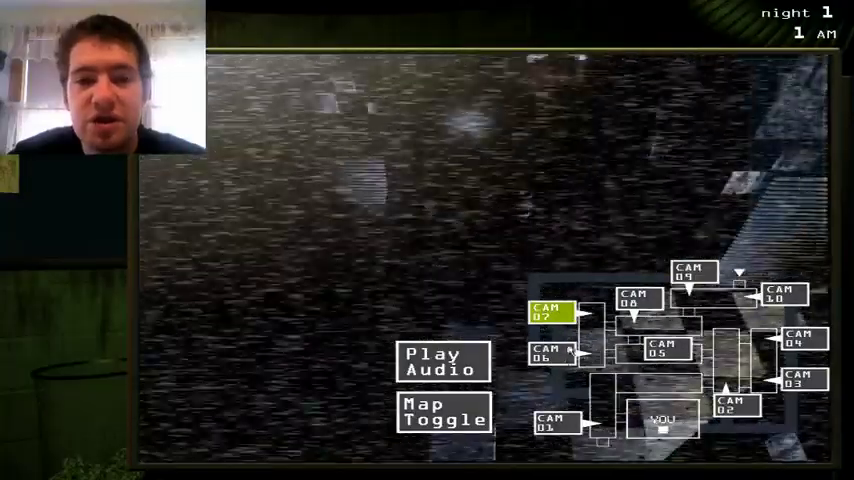
click(553, 352)
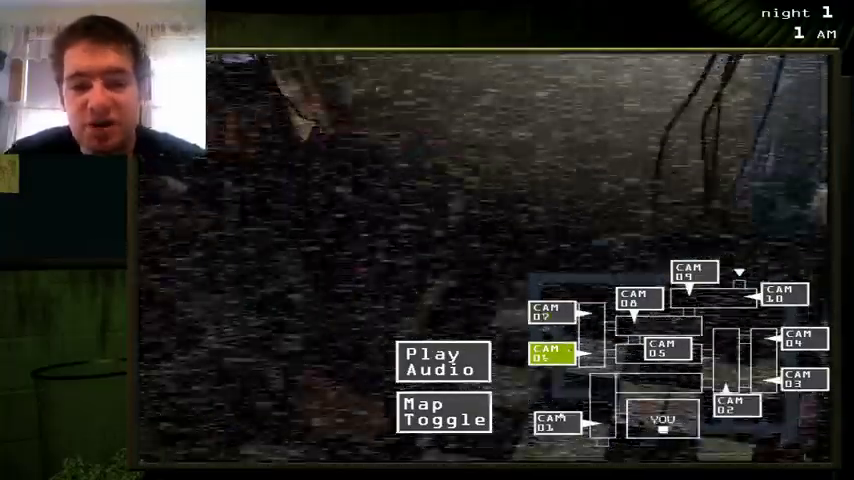
click(555, 422)
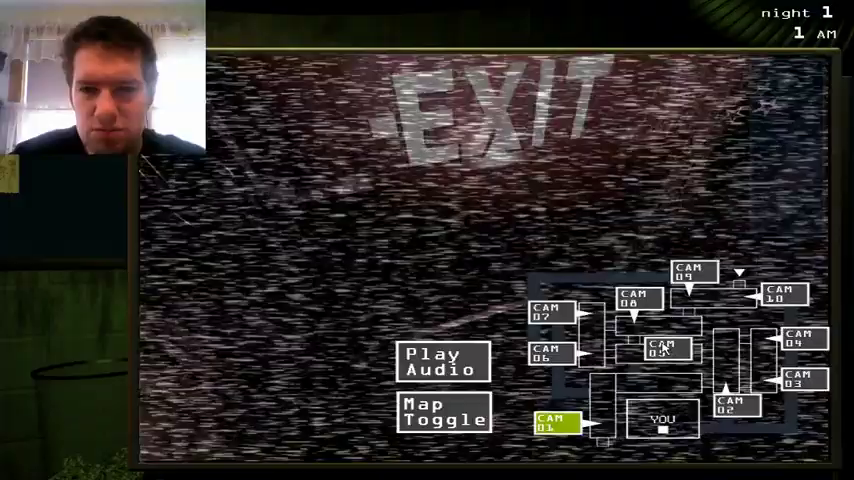
click(660, 348)
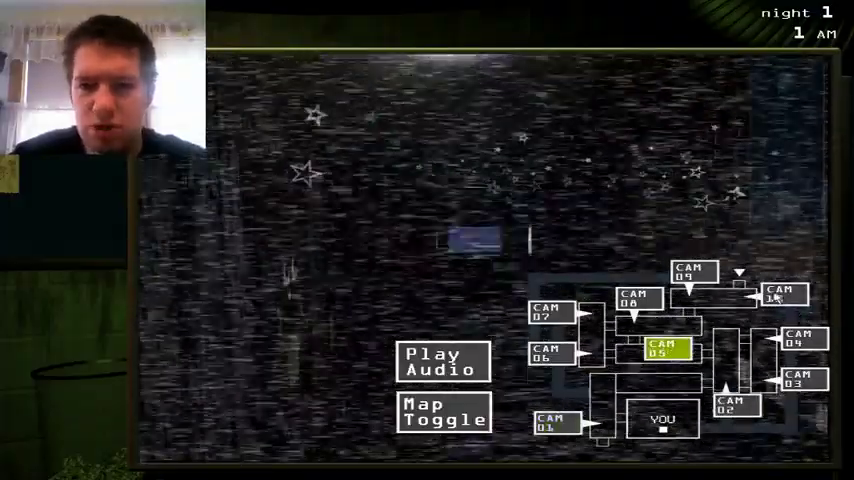
click(780, 293)
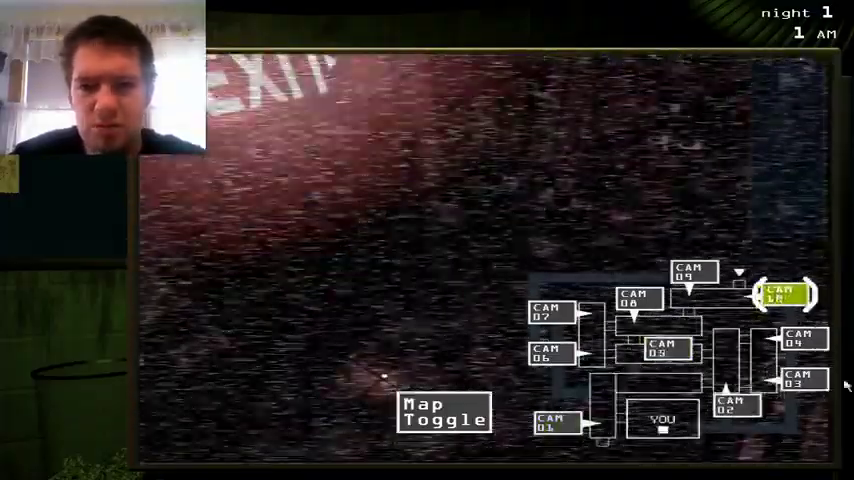
click(803, 340)
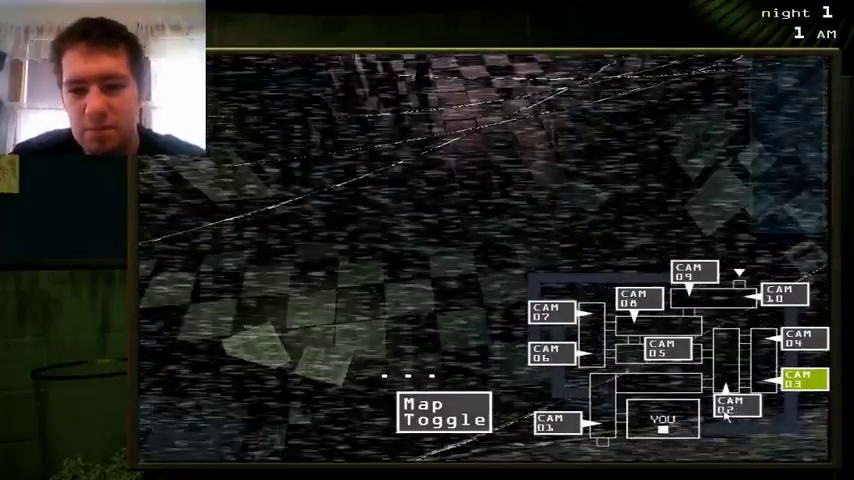
click(735, 405)
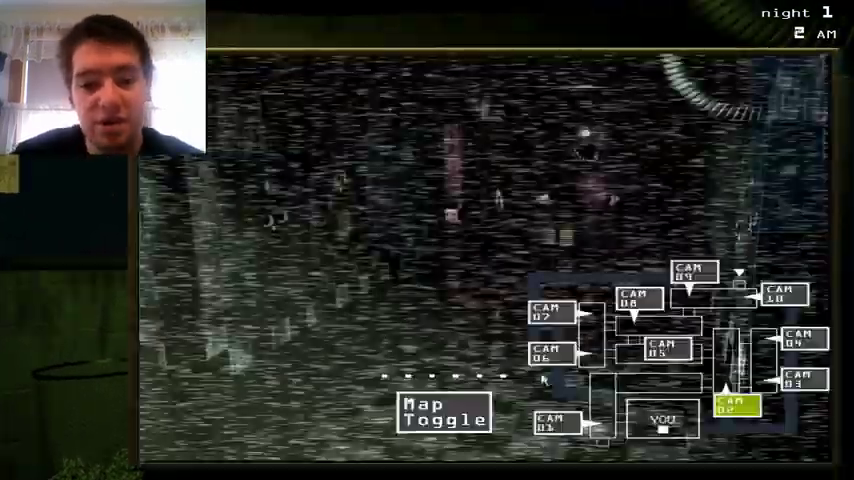
Check vent CAMs 12, 13, 14 and 15, then return to the main map
click(445, 412)
click(604, 327)
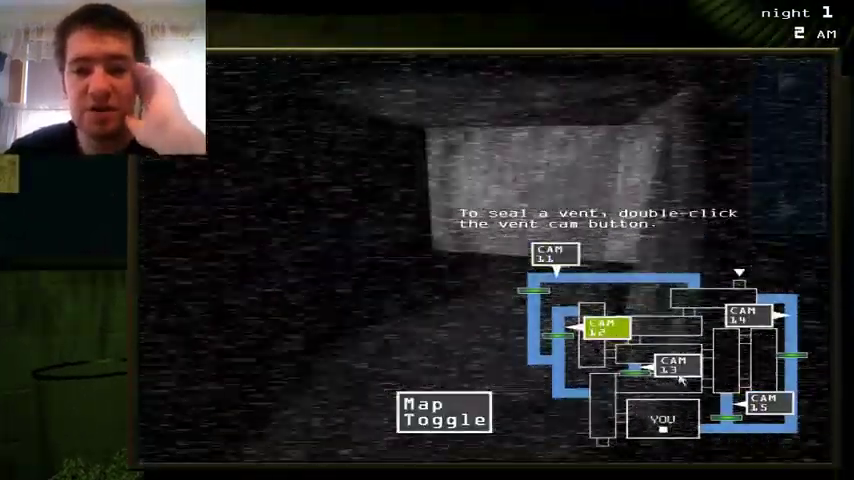
click(672, 365)
click(748, 316)
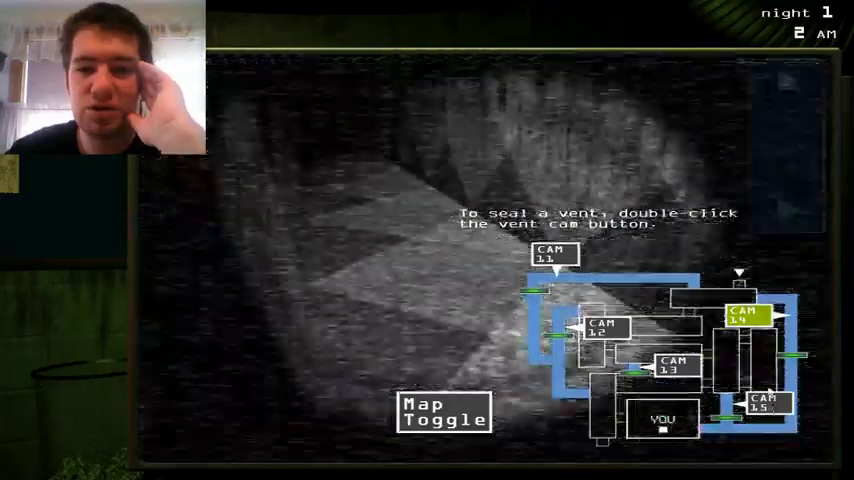
click(766, 404)
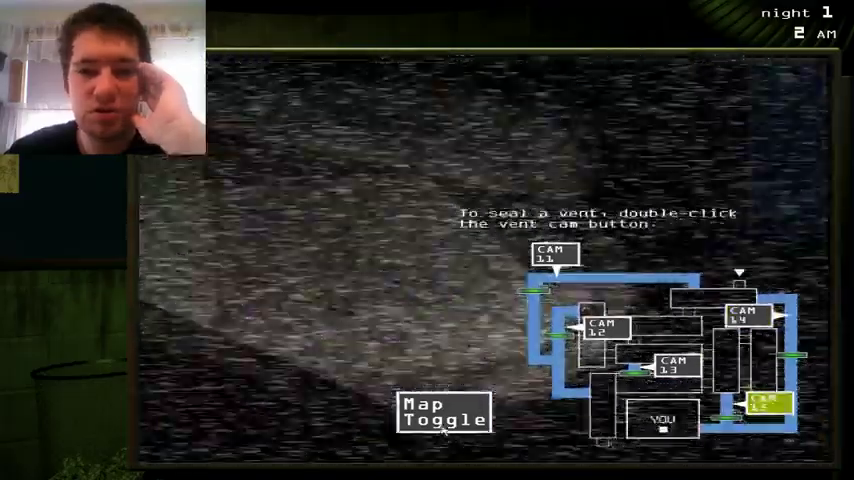
click(445, 412)
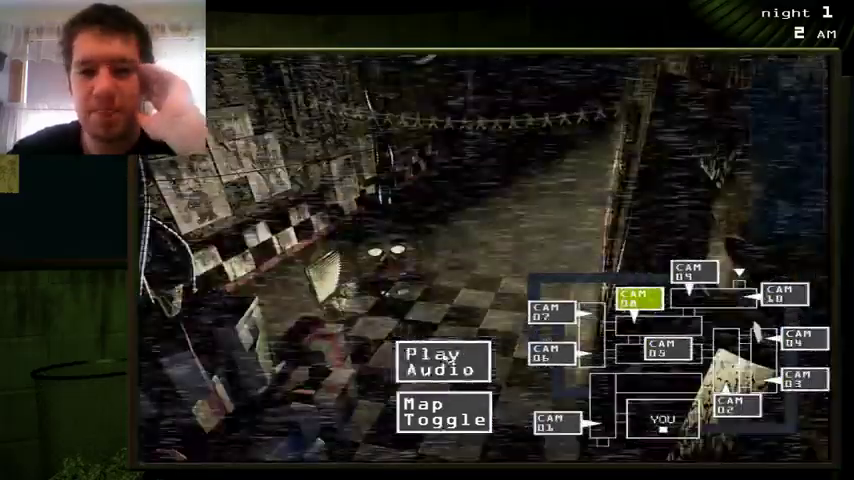
Play audio lures at CAM 09 and lower the monitor
click(440, 362)
click(788, 205)
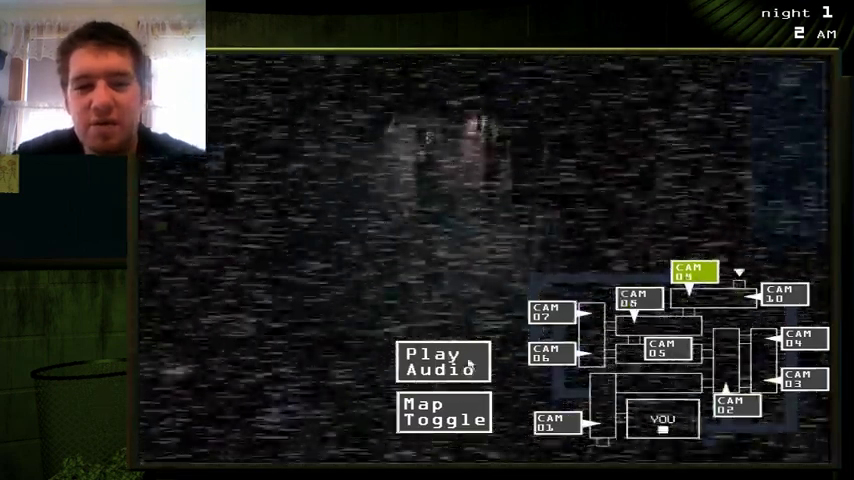
click(443, 361)
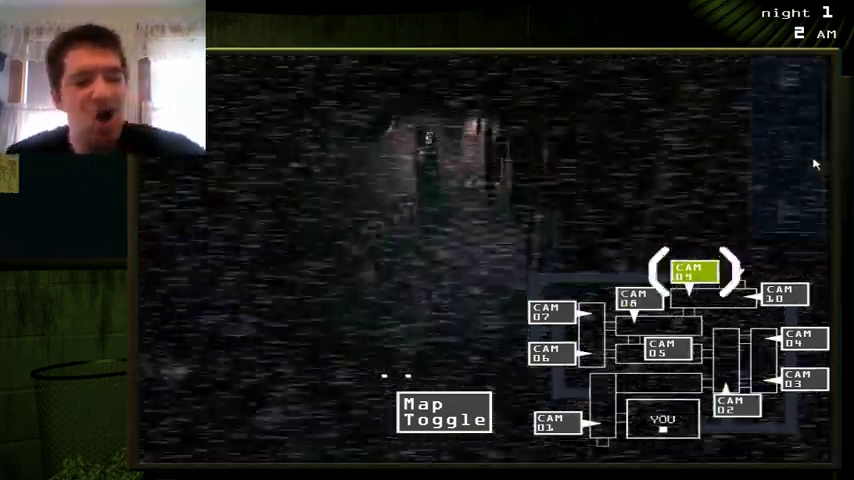
click(815, 165)
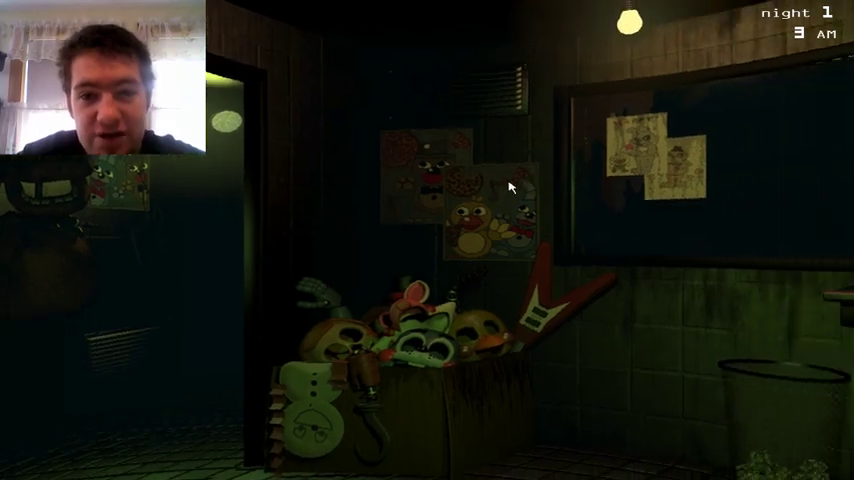
mouse_move(786, 146)
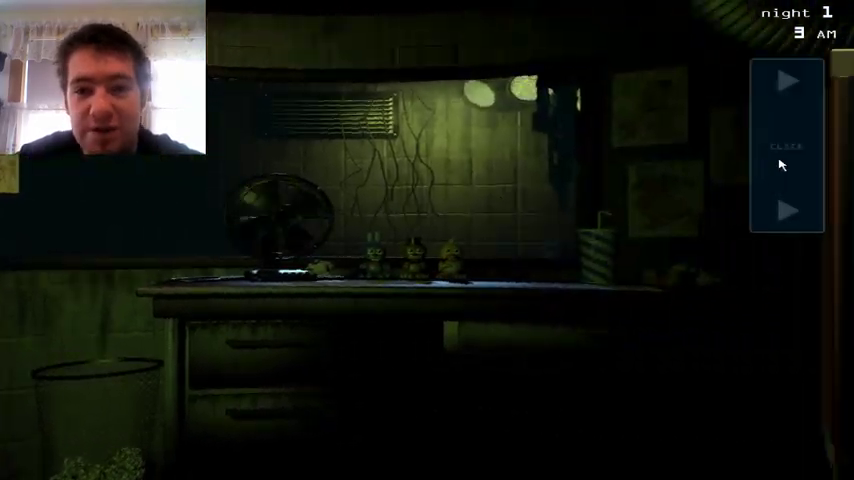
Play a quick lure at CAM 09, then look left in the office
click(782, 165)
click(450, 358)
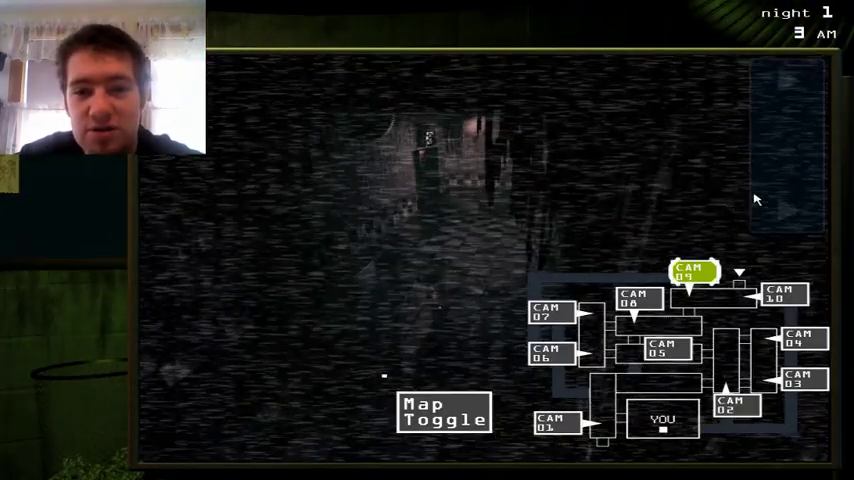
click(770, 192)
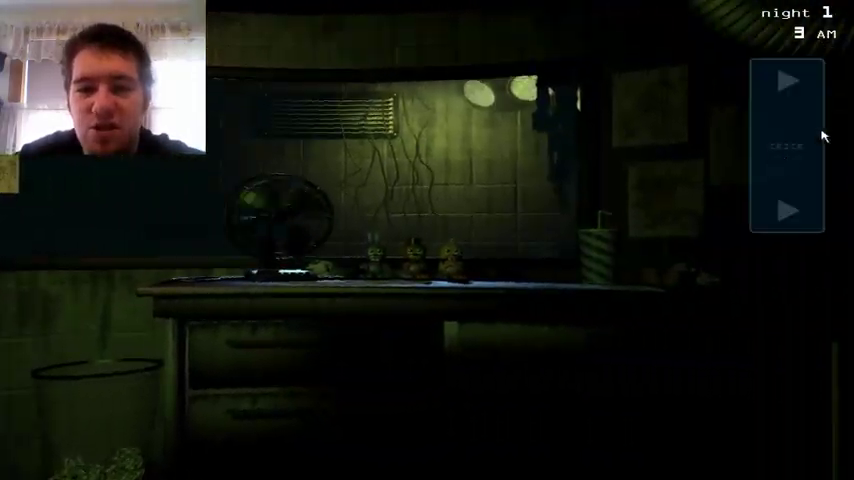
Check CAMs 10, 04, 09 and 05, then lure at CAM 08 and look left
click(780, 158)
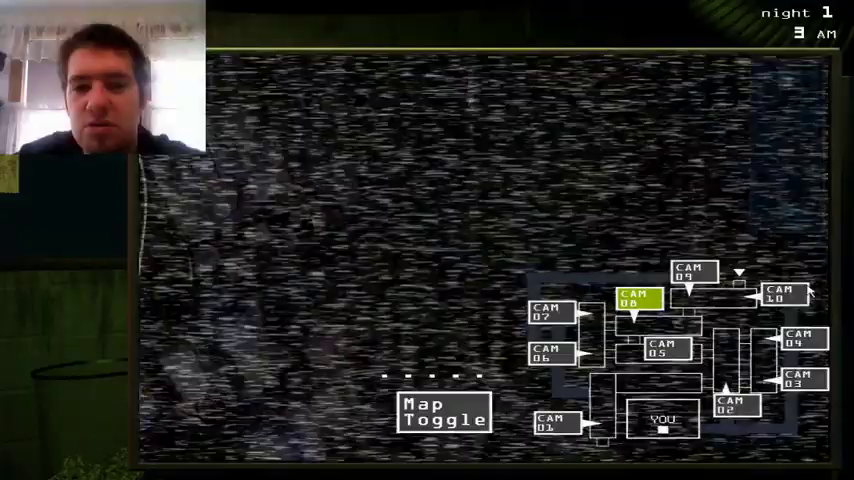
click(790, 298)
click(803, 338)
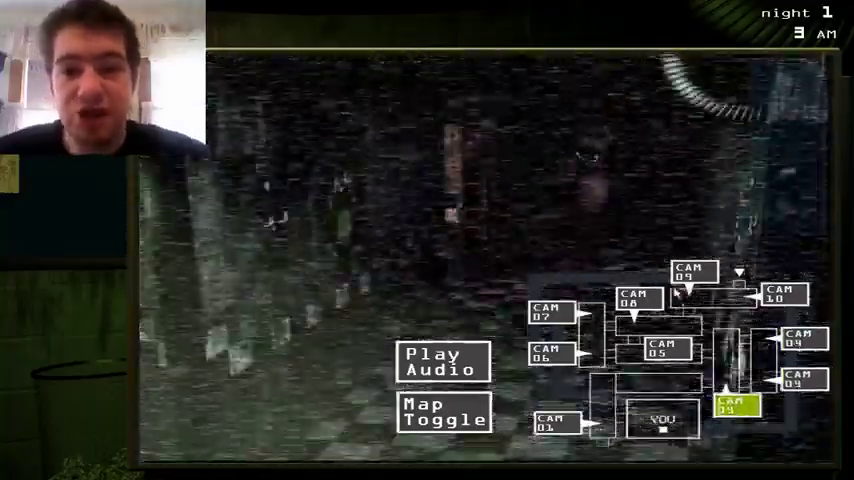
click(693, 271)
click(668, 348)
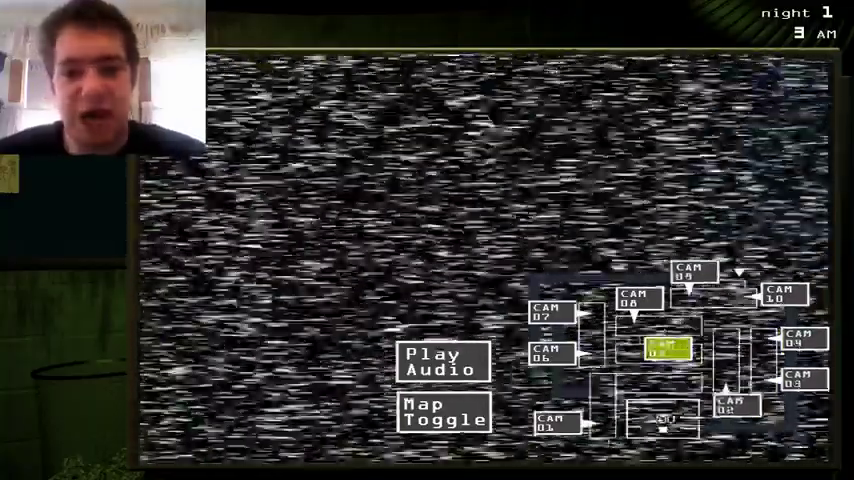
click(637, 298)
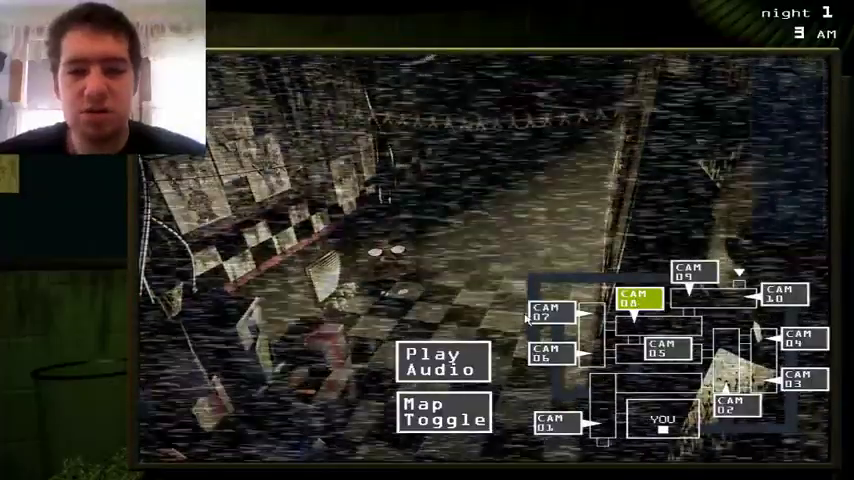
click(443, 361)
click(460, 455)
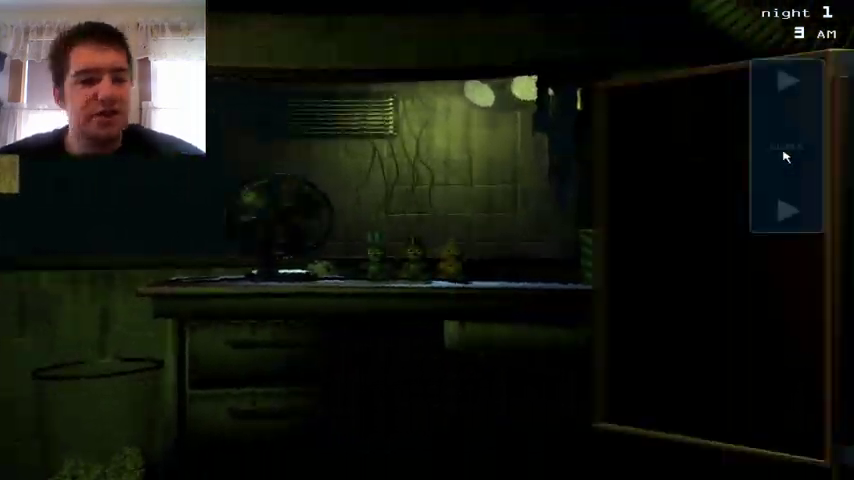
Check vent CAMs 12 and 15
click(784, 155)
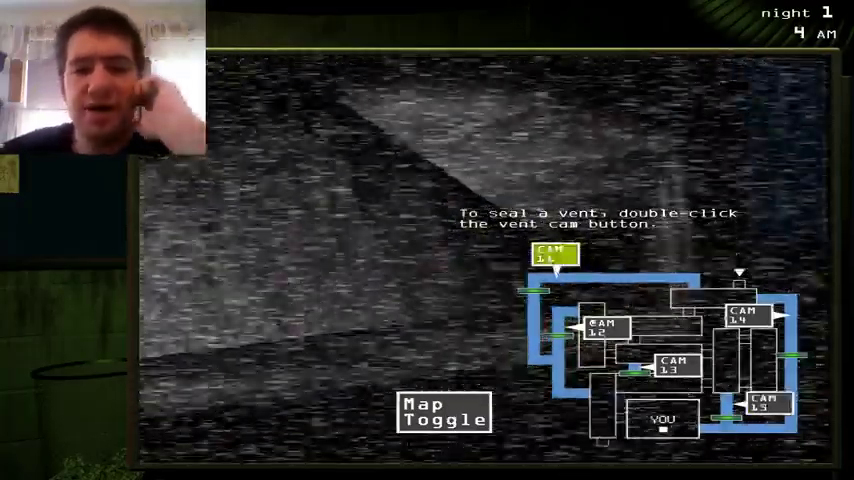
click(603, 327)
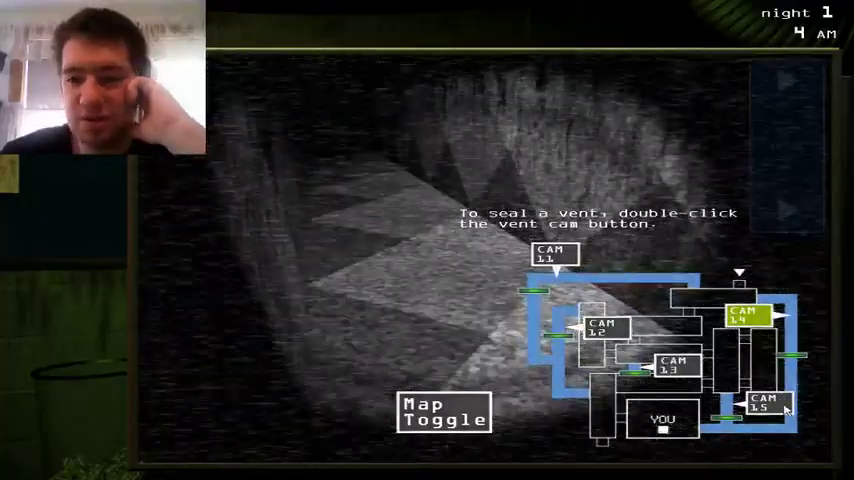
click(768, 404)
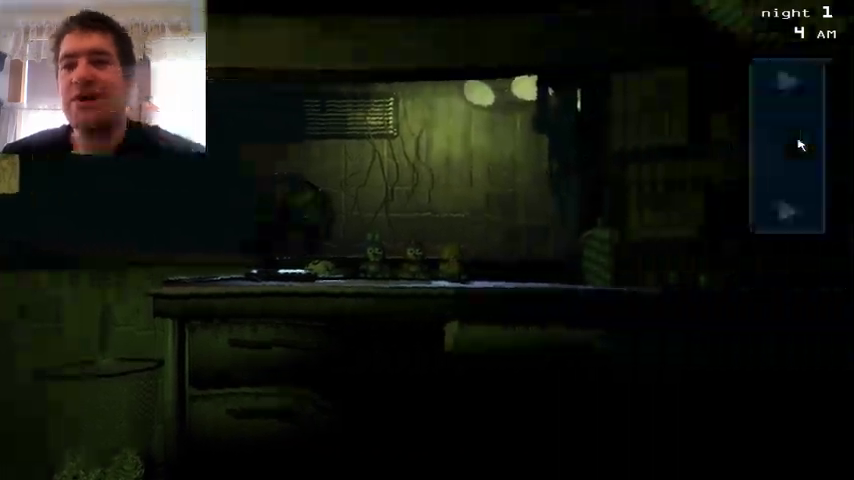
Check CAMs 04 and 03, then play an audio lure
click(800, 145)
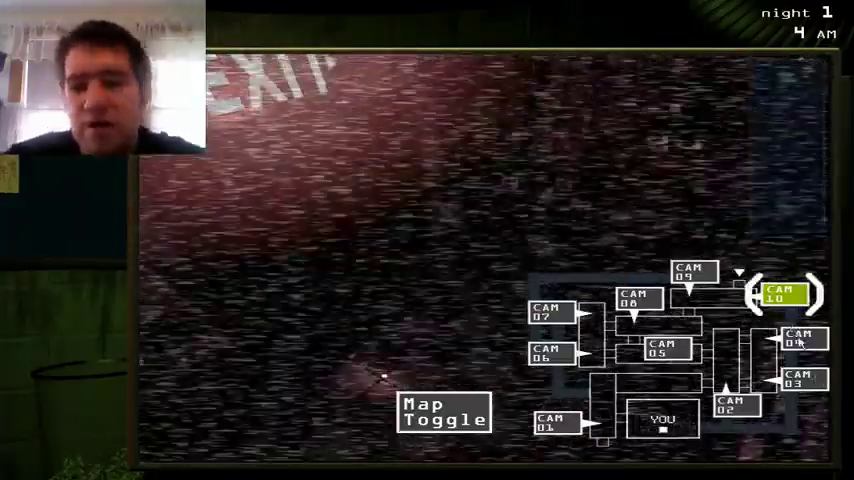
click(800, 340)
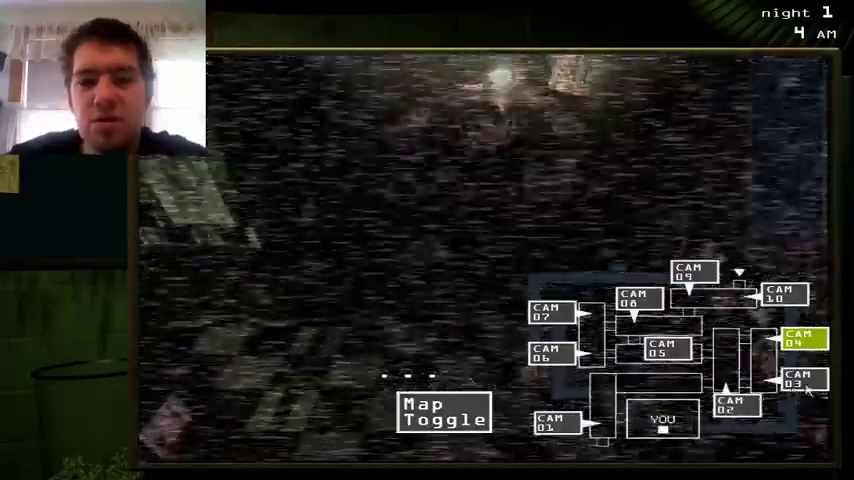
click(800, 378)
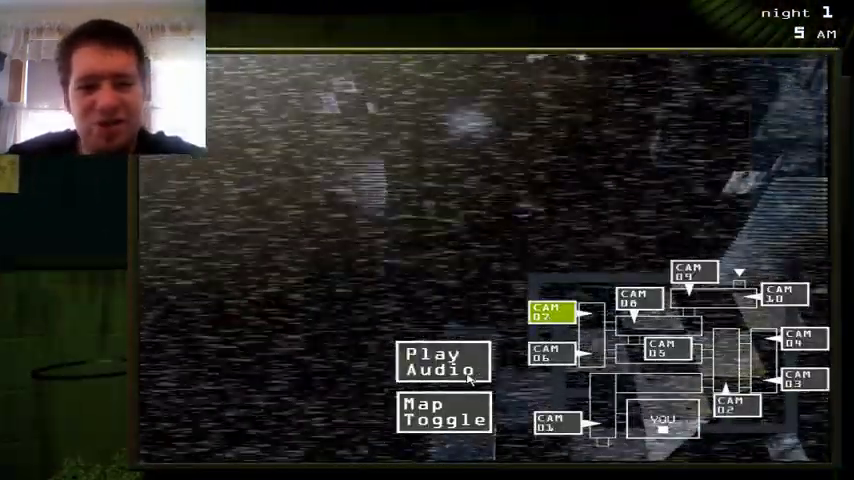
click(473, 372)
Sweep vent CAMs 11 through 15, then lower the monitor
click(445, 412)
click(554, 254)
click(603, 326)
click(675, 366)
click(745, 316)
click(765, 402)
click(820, 160)
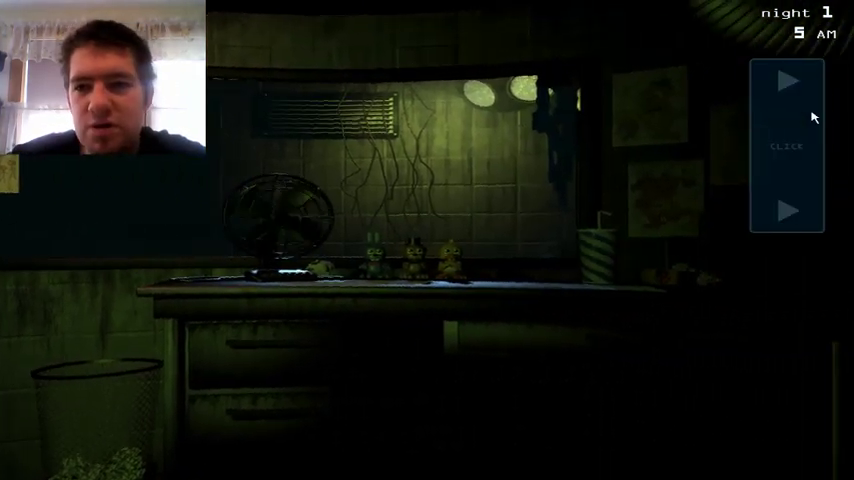
Recheck CAM 05 and CAM 04 until 6 AM
click(787, 80)
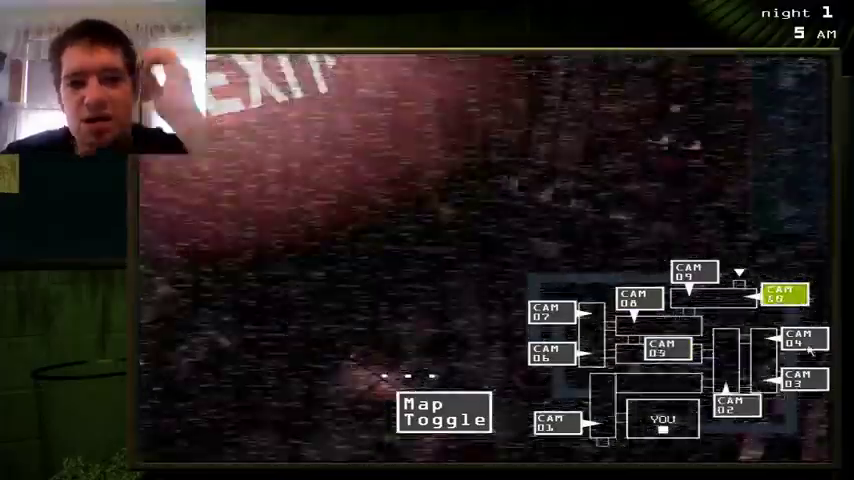
click(803, 340)
click(805, 378)
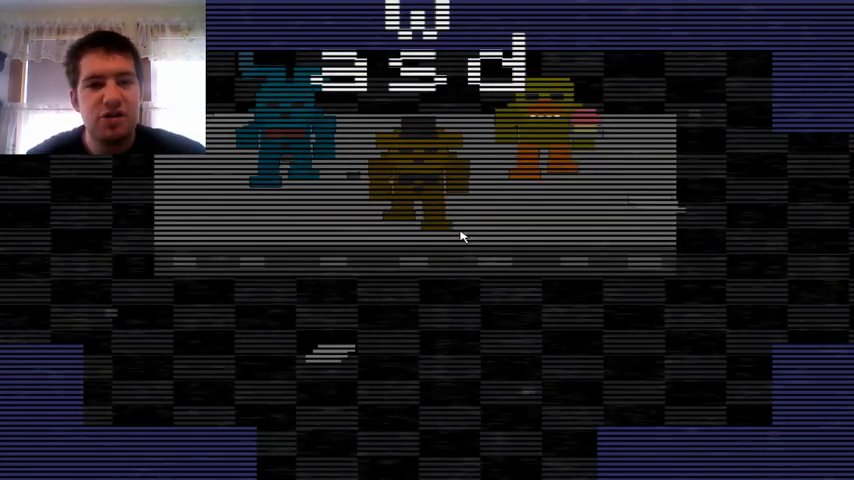
Walk Freddy down and right through the first minigame rooms
key(s)
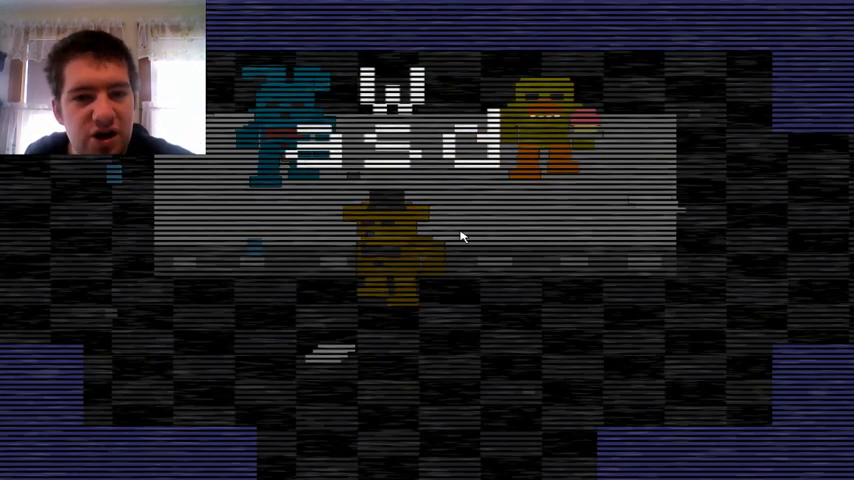
key(d)
key(d)
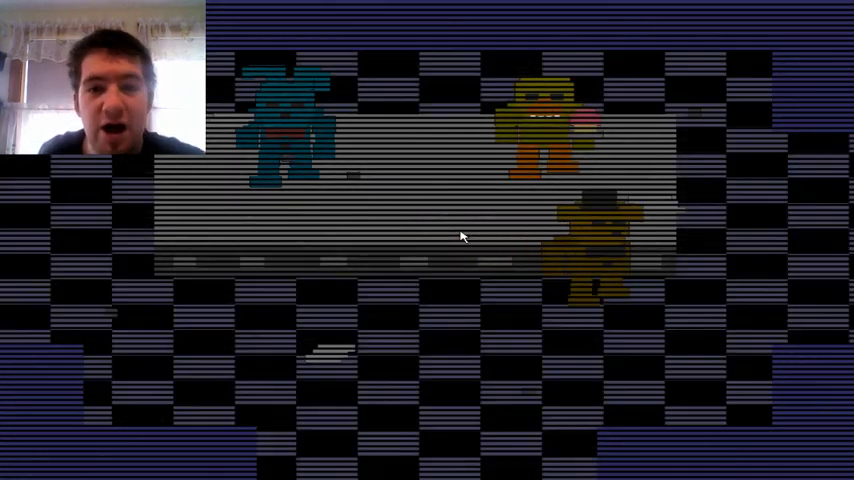
key(d)
key(d)
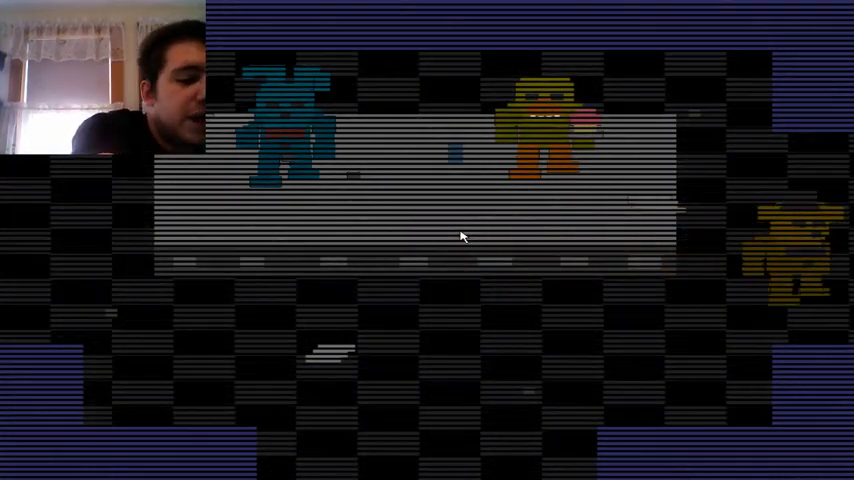
key(d)
key(d)
key(d)
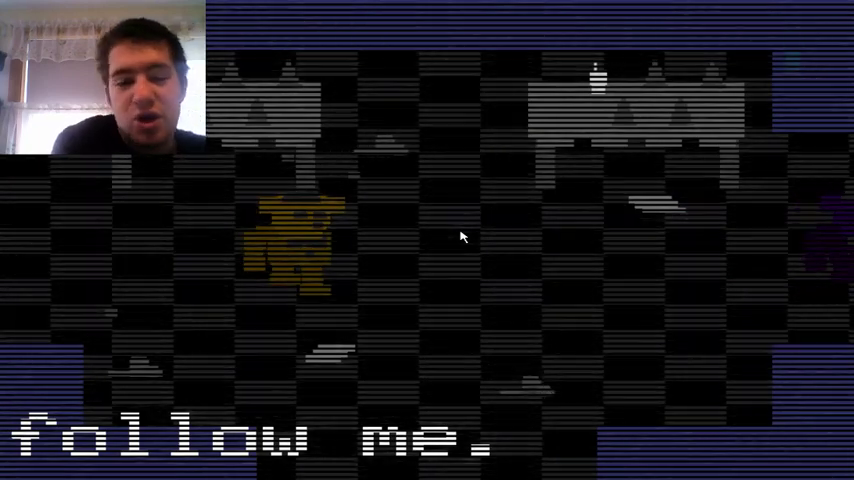
key(d)
key(d)
key(d)
key(d)
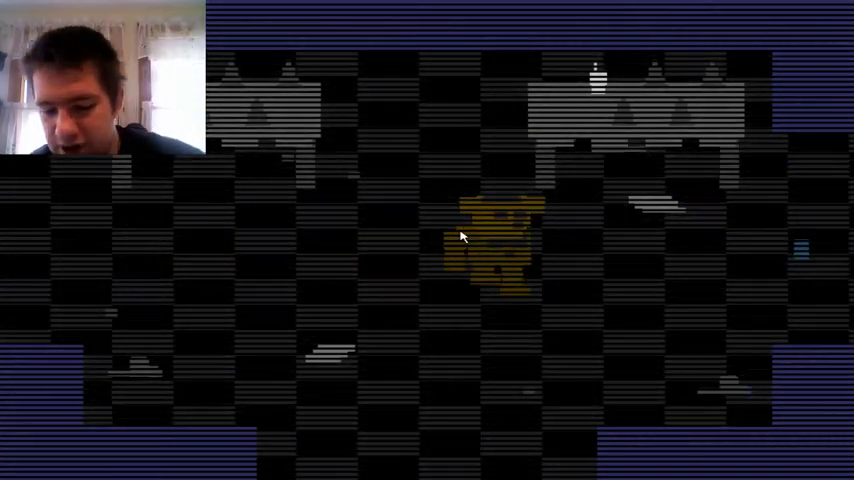
key(d)
key(d)
key(d)
key(d)
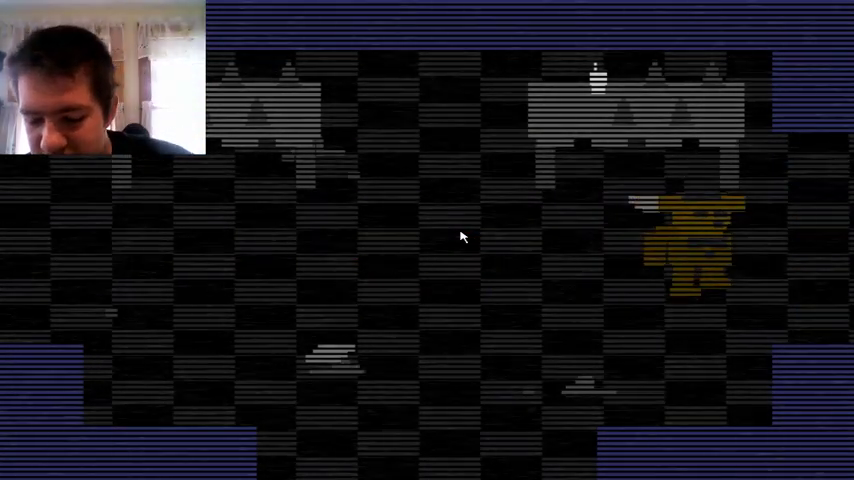
Lead Freddy into the next room, up and right, then to its centre
key(d)
key(d)
key(d)
key(d)
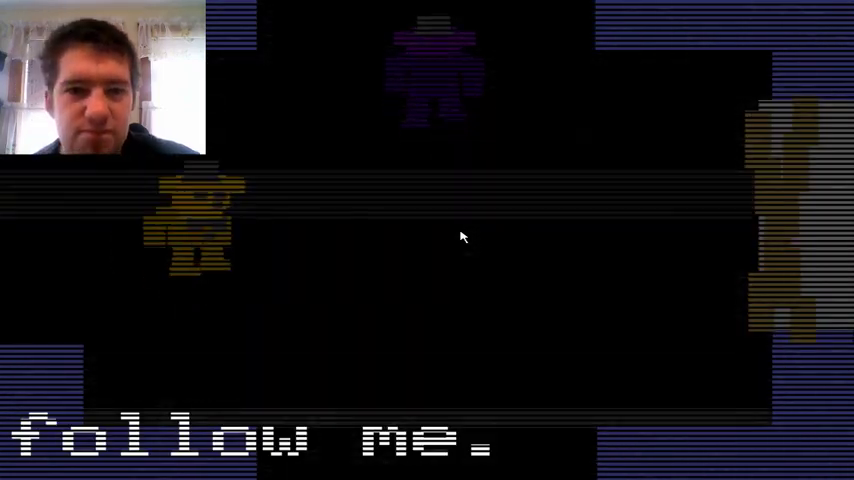
key(d)
key(w)
key(w)
key(d)
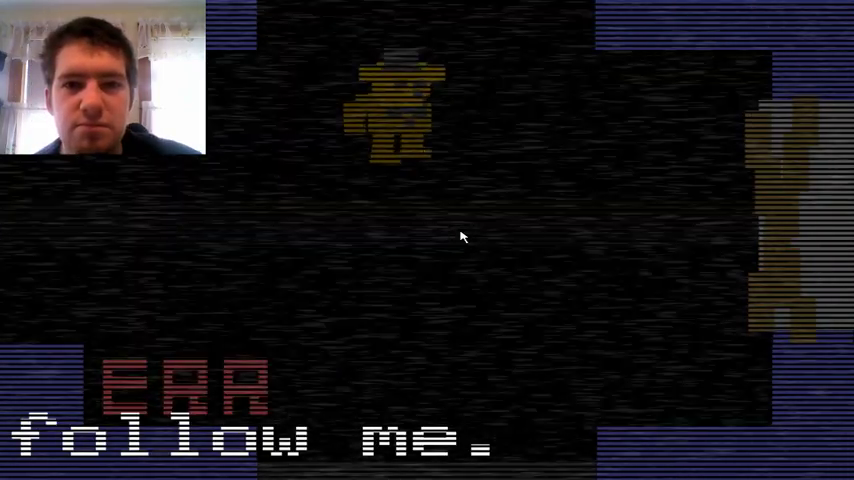
key(d)
key(s)
key(d)
key(s)
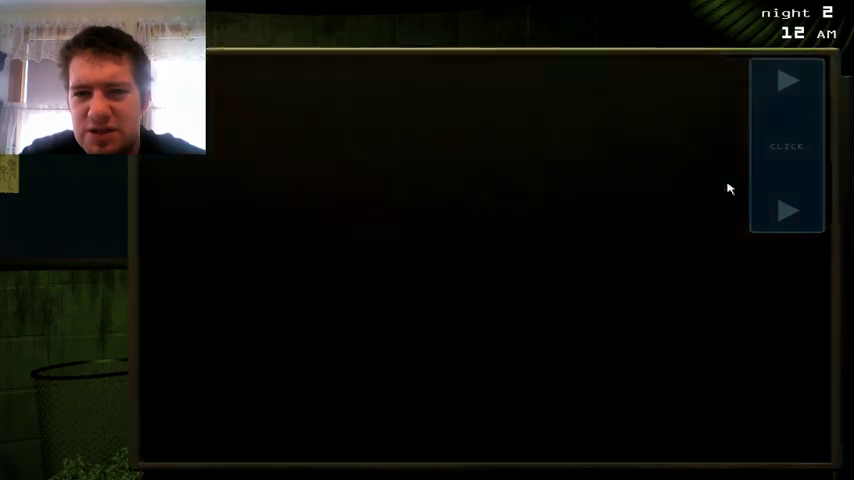
On Night 2, check CAM 09, then CAM 05, then CAM 09 again
click(786, 146)
click(692, 272)
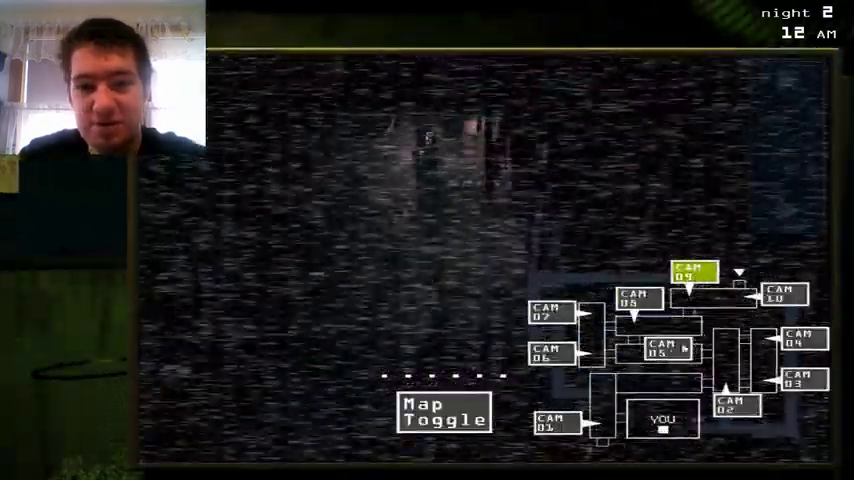
click(667, 348)
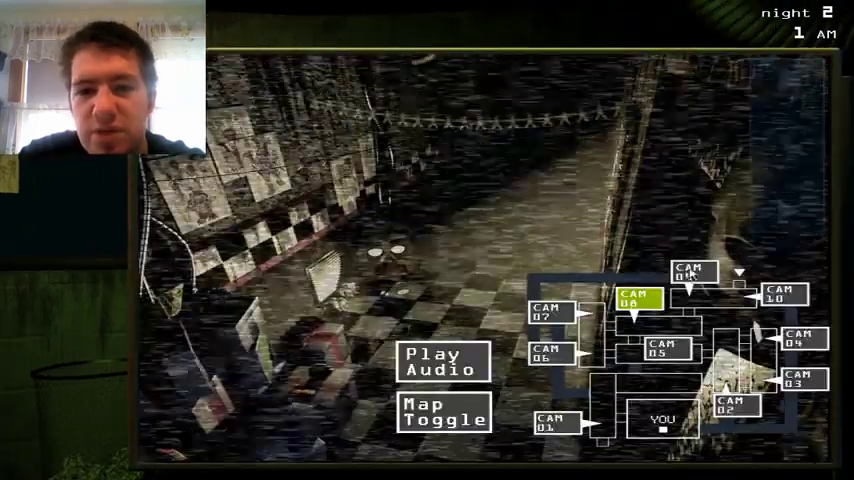
click(692, 272)
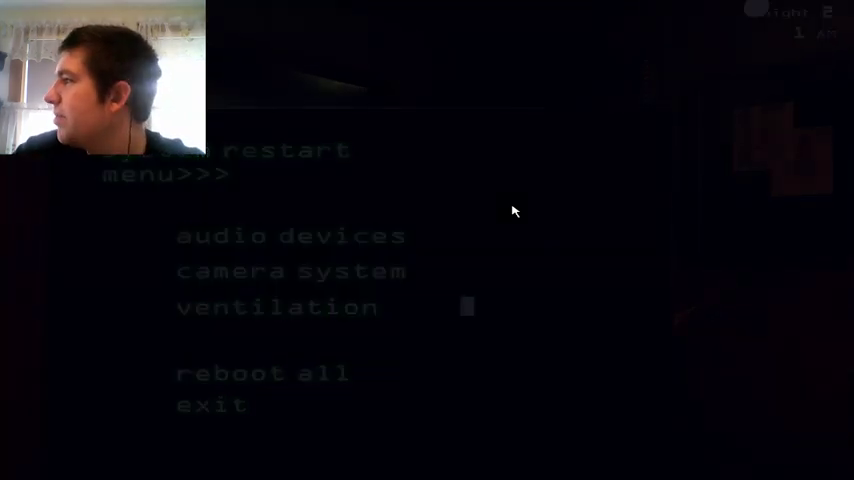
After a failed CAM 09 lure, reboot the audio devices and exit maintenance
click(225, 411)
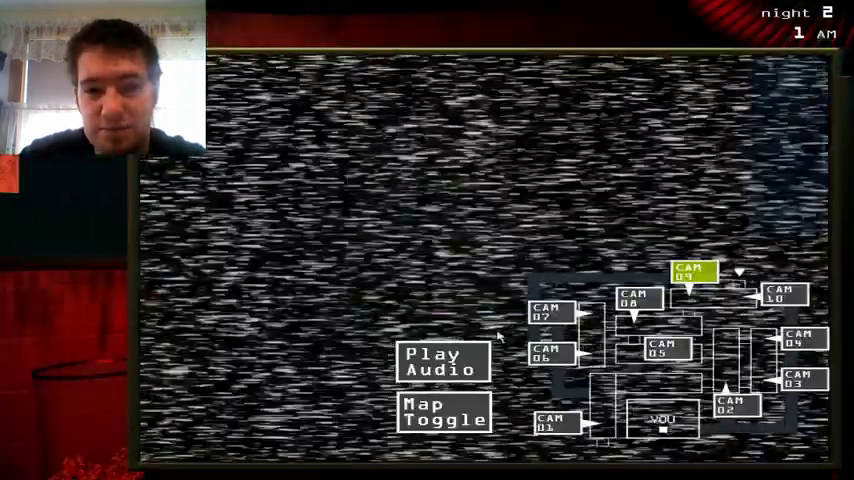
click(444, 352)
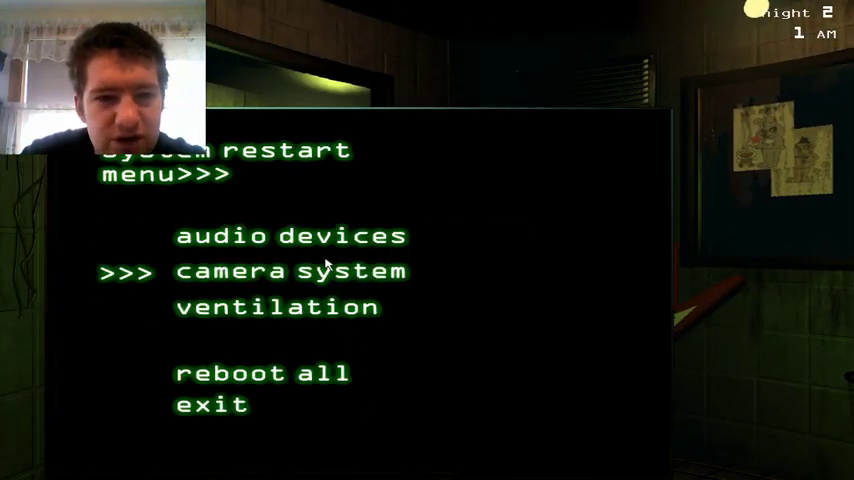
click(328, 240)
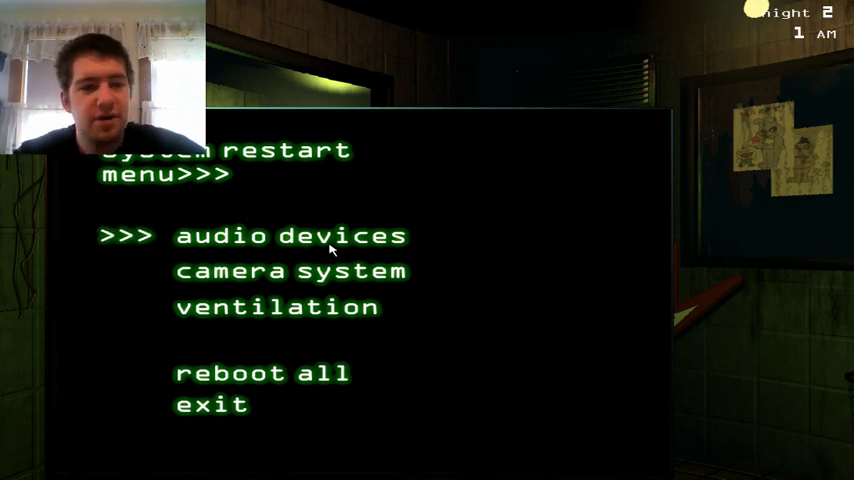
click(210, 404)
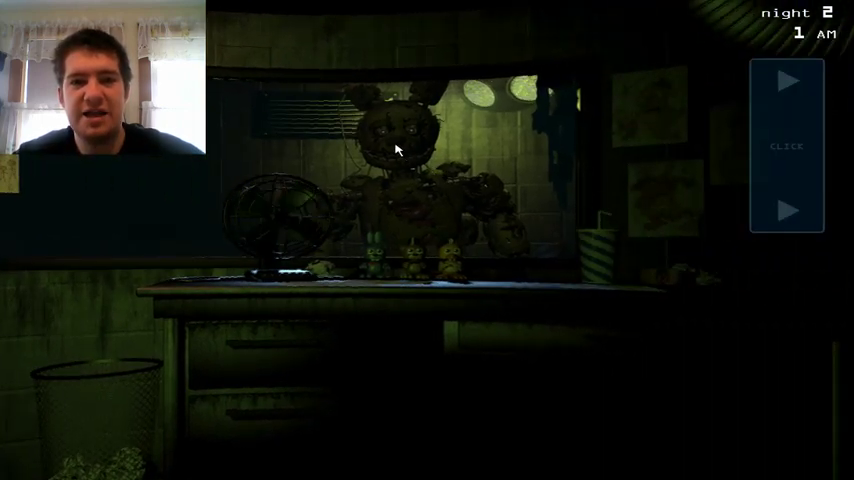
Check CAM 05, glance at the office, then check CAM 06
click(787, 145)
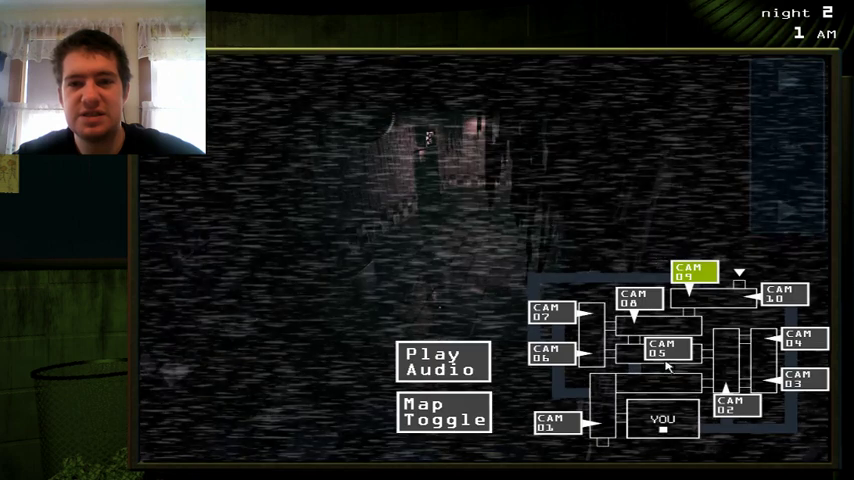
click(668, 350)
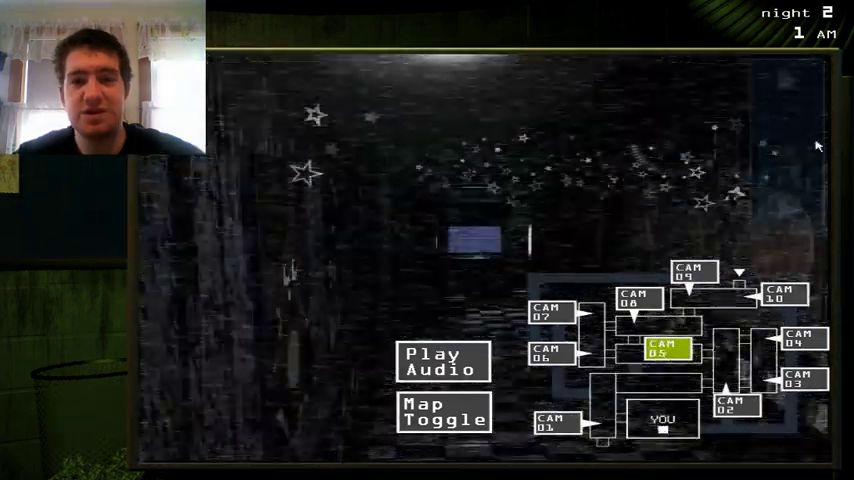
click(80, 200)
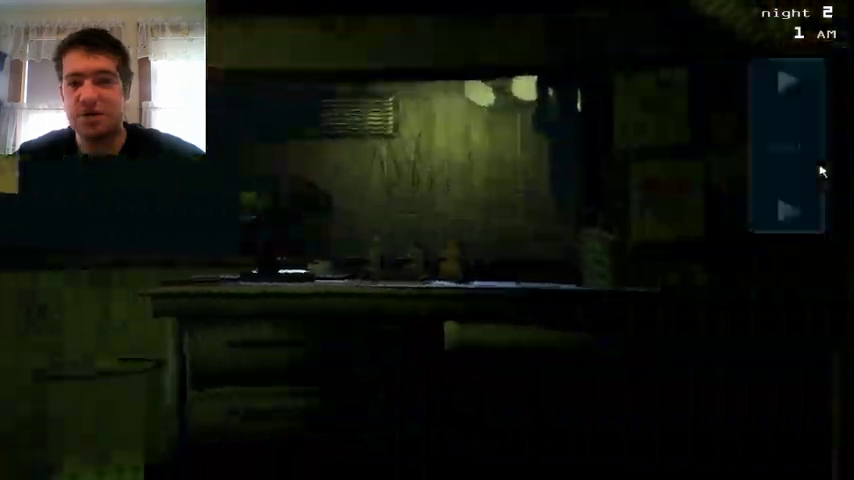
click(790, 150)
click(550, 352)
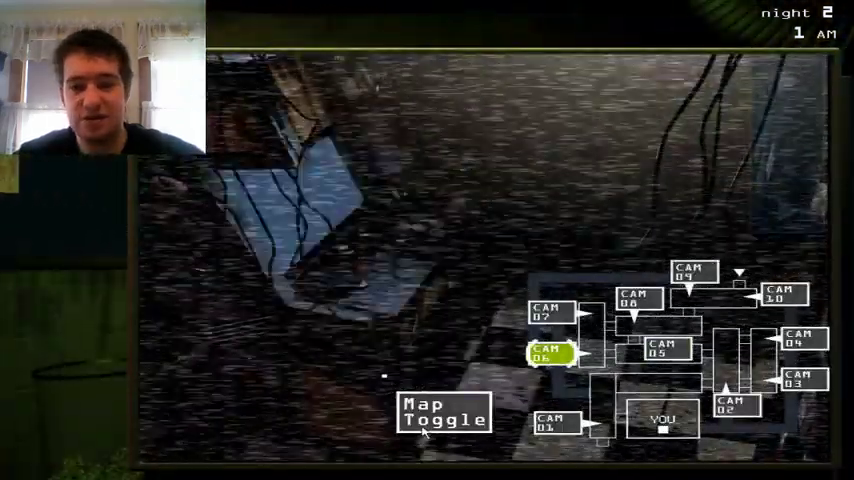
Sweep vent CAMs 11 through 15 and return to the building map
click(420, 430)
click(553, 250)
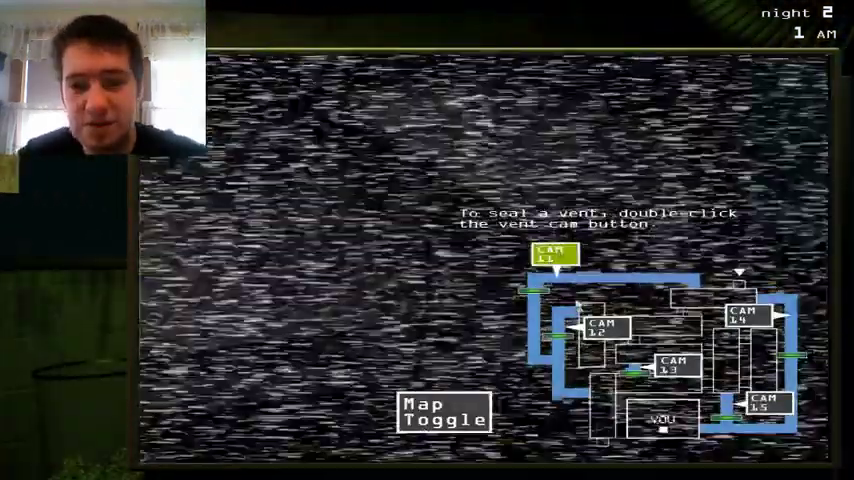
click(600, 326)
click(673, 363)
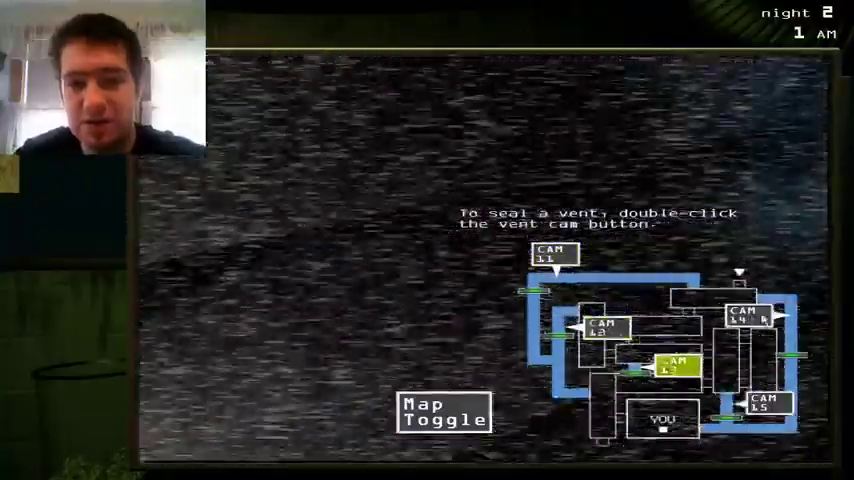
click(745, 315)
click(768, 400)
click(470, 412)
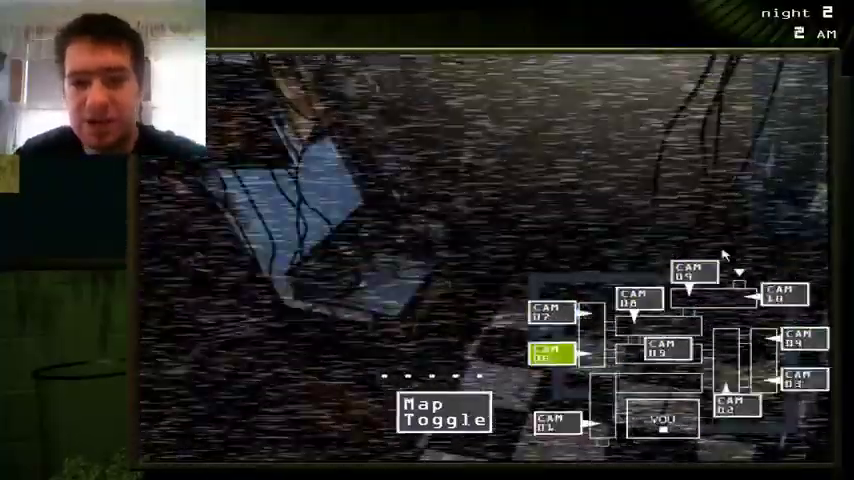
Check CAMs 09, 07 and 08, then bring up the system restart panel
click(692, 272)
click(636, 298)
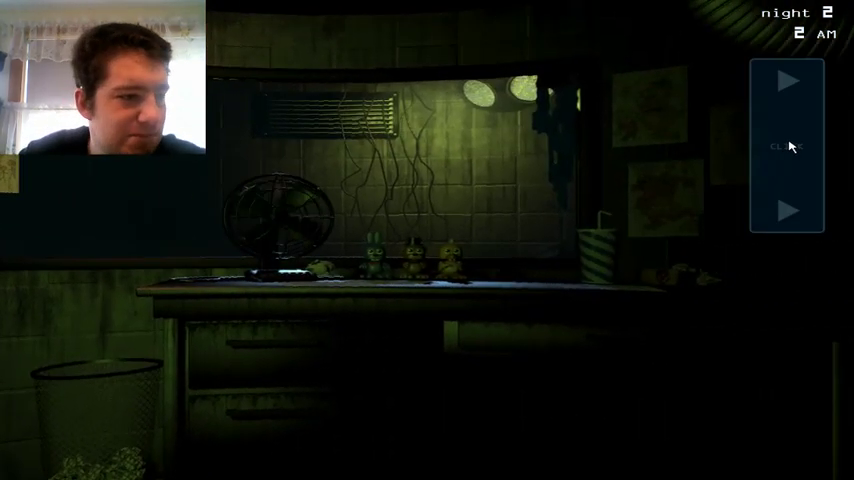
click(790, 147)
click(638, 298)
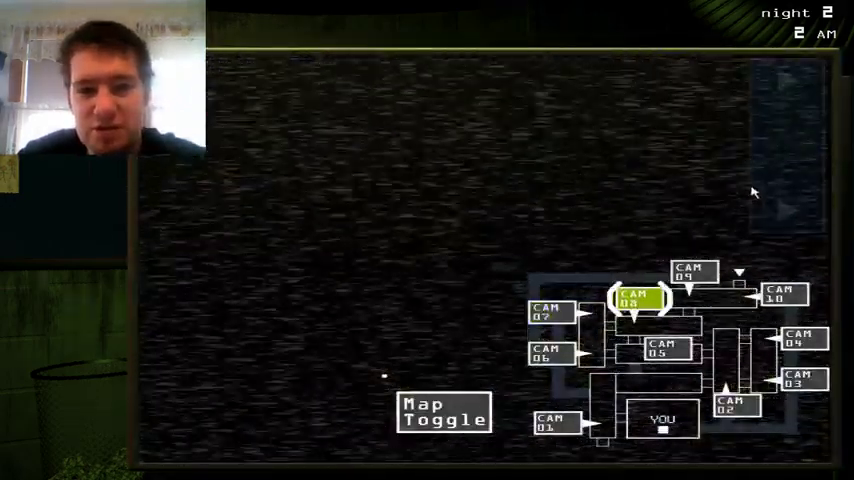
click(757, 188)
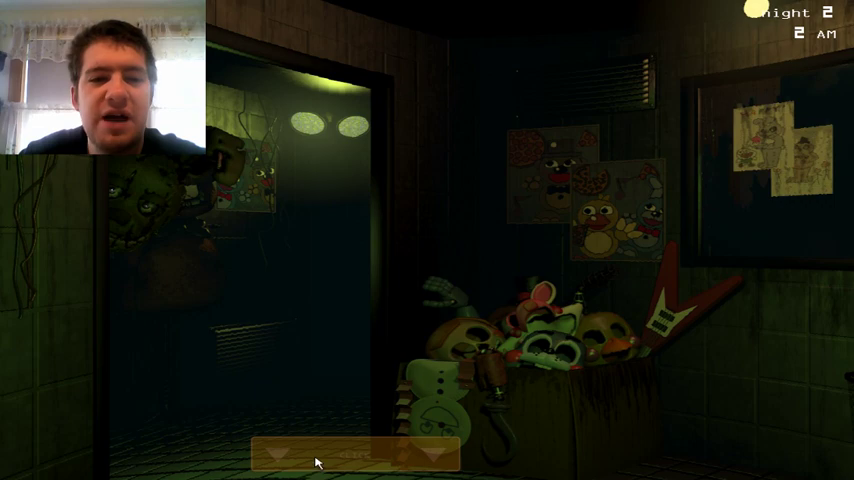
click(315, 461)
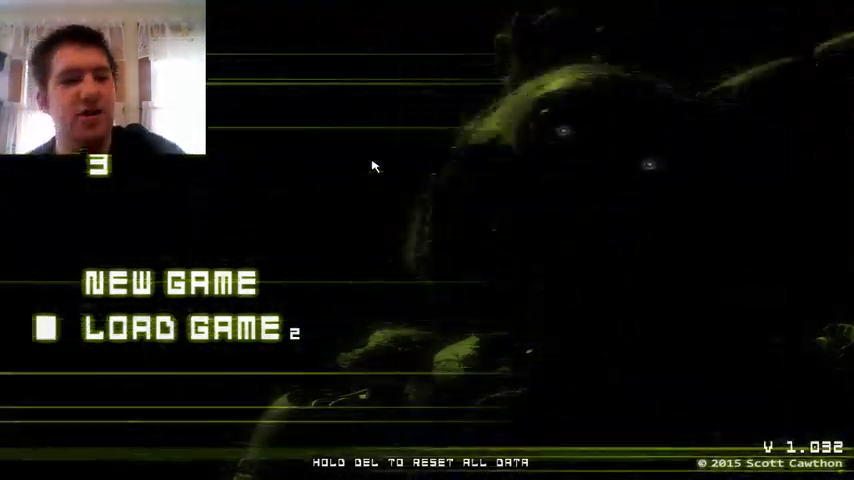
Load the saved game to restart Night 2 at 12 AM
key(Return)
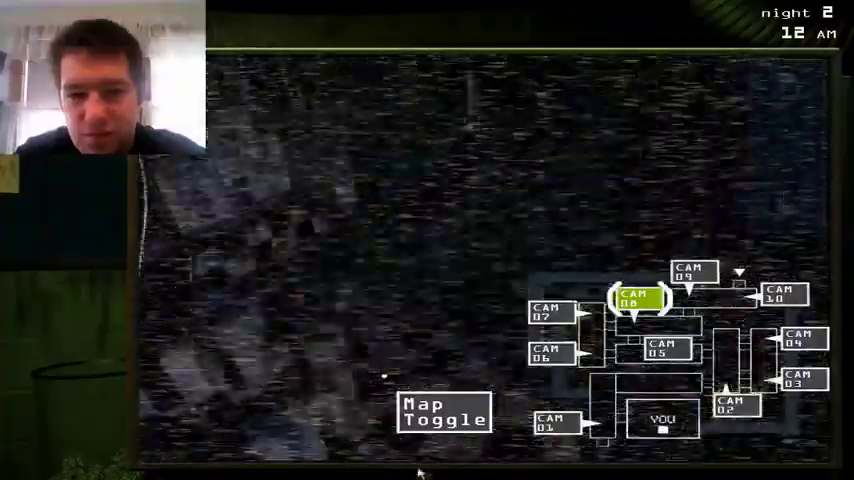
Play a lure, sweep vent CAMs 12–15, and return to the building map
click(455, 410)
click(603, 327)
click(673, 365)
click(745, 315)
click(765, 403)
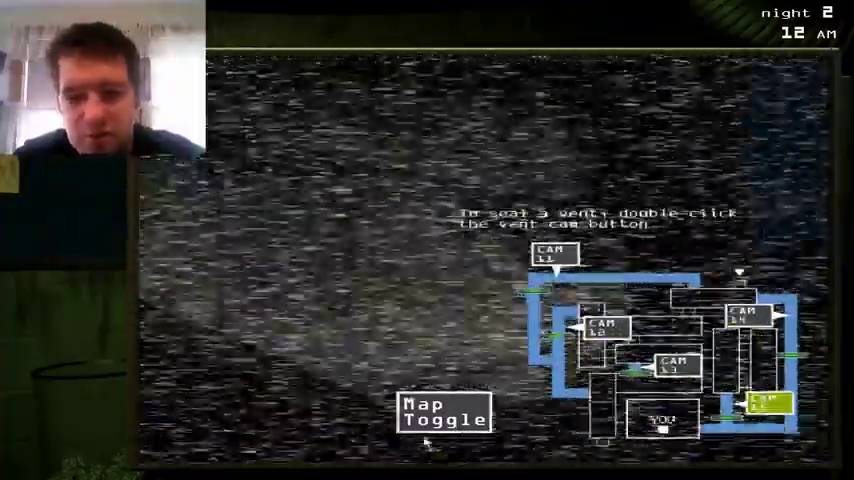
click(445, 412)
Check CAMs 09, 08 and 09, then choose ventilation on the restart panel
click(694, 274)
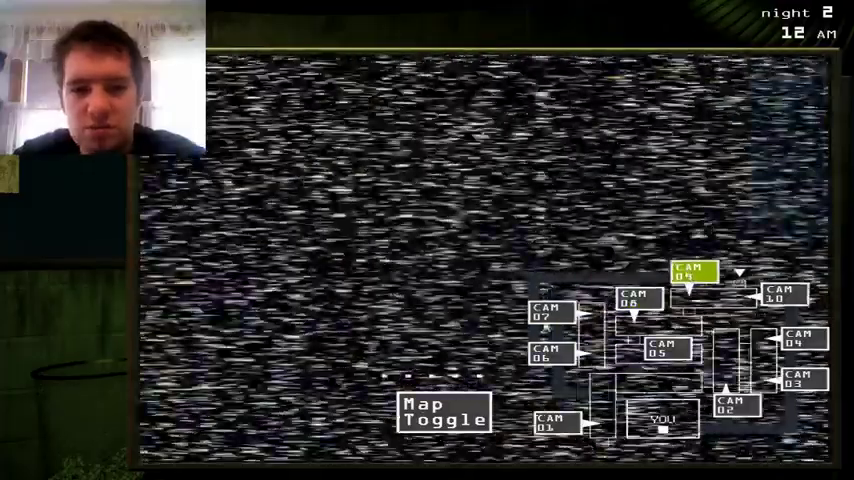
click(637, 298)
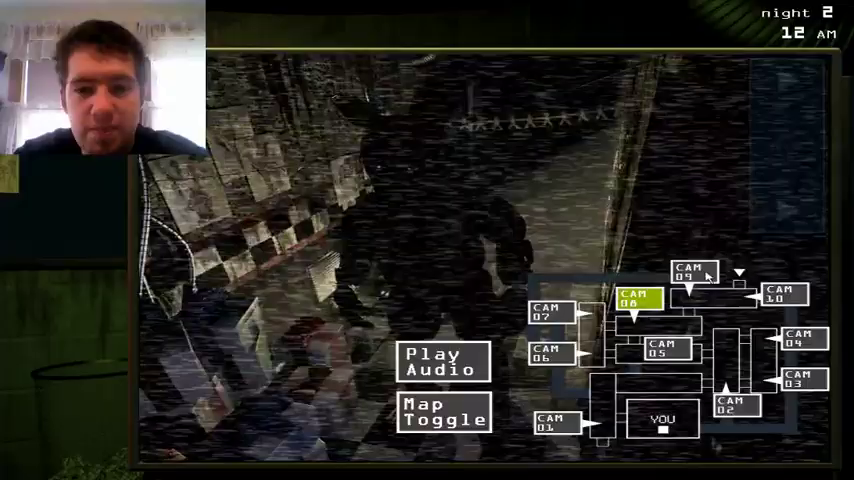
click(709, 277)
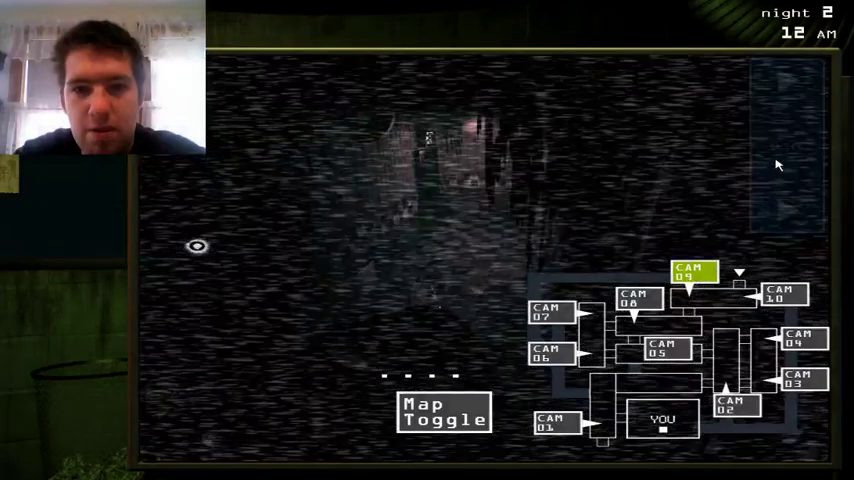
key(s)
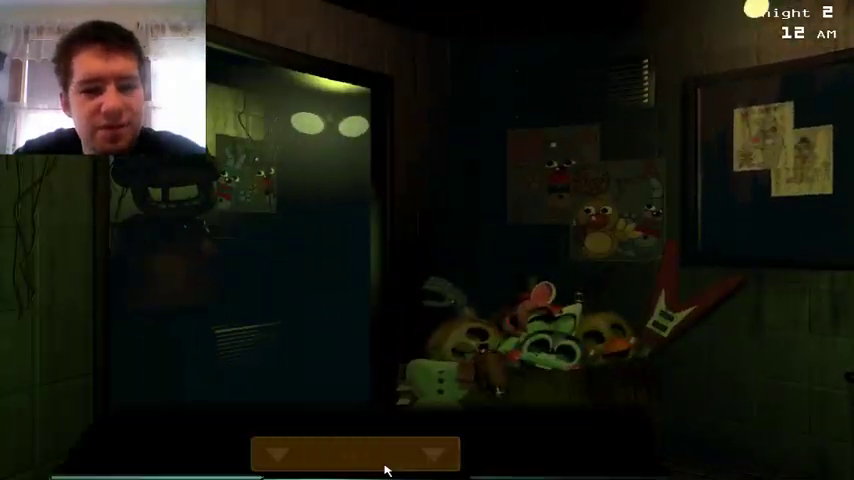
click(386, 466)
click(313, 308)
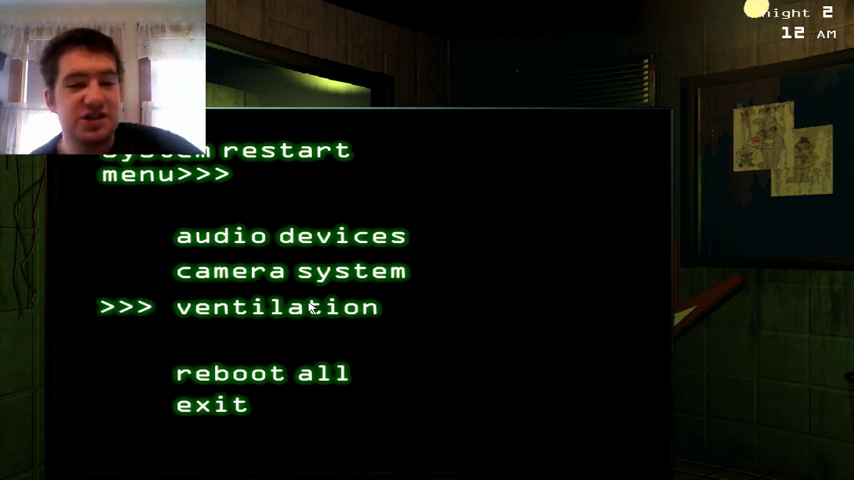
Leave the restart panel, check vent CAMs 13, 14 and 11, then lower the monitor
click(211, 404)
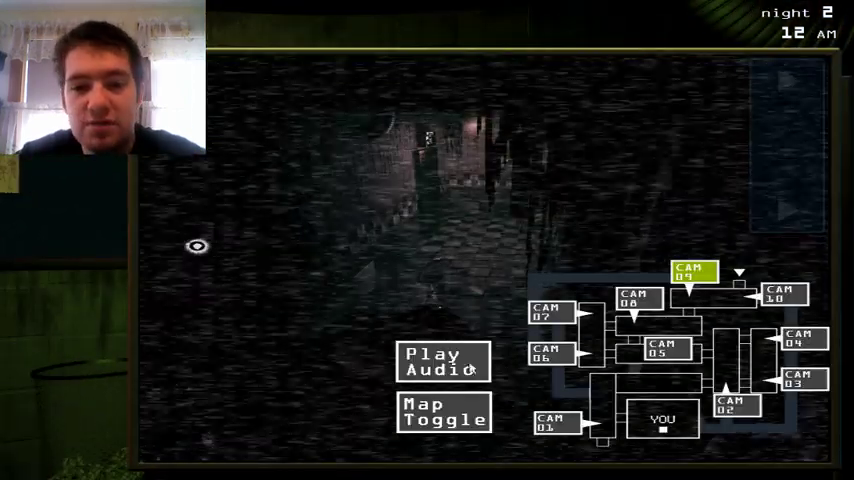
click(445, 412)
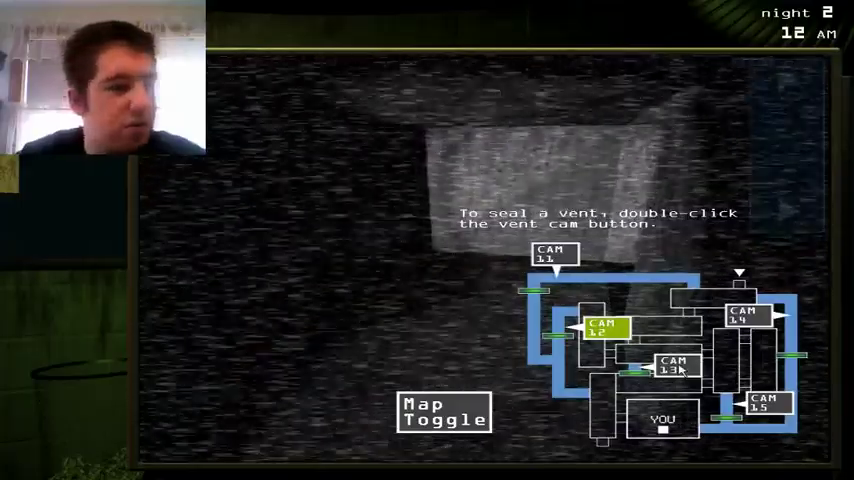
click(678, 366)
click(745, 317)
click(555, 255)
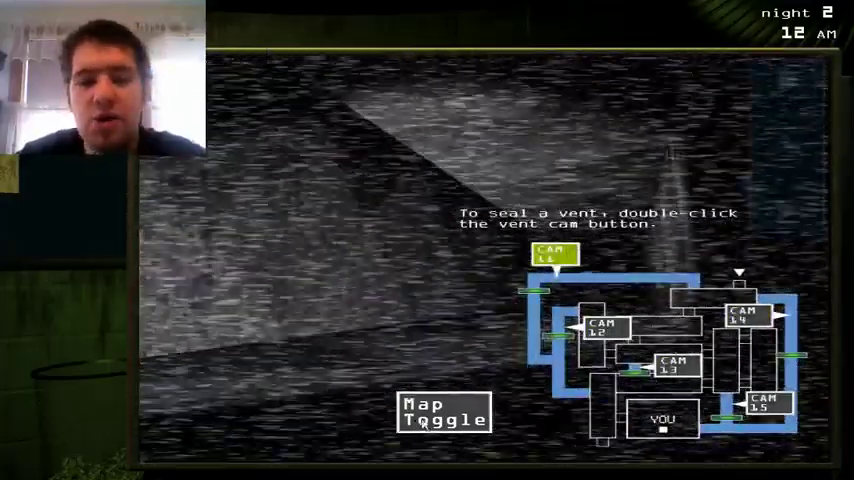
click(423, 423)
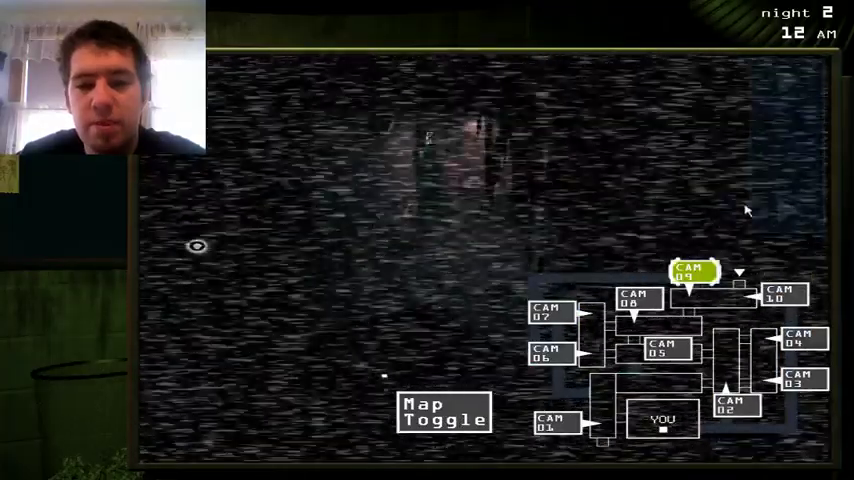
click(744, 206)
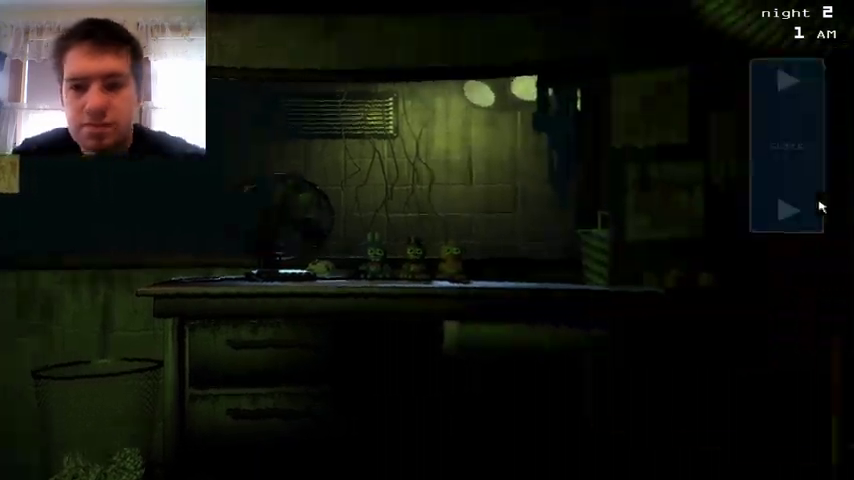
Check the floor cameras CAM 08, CAM 05 and CAM 06
click(800, 86)
click(637, 298)
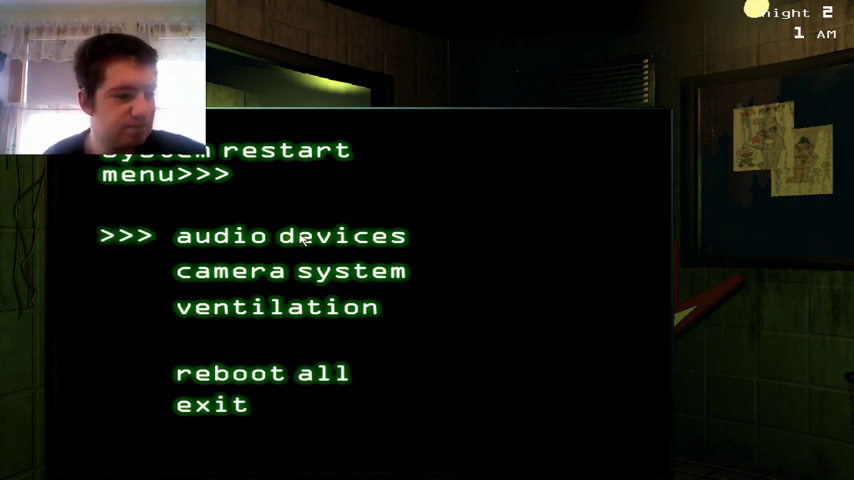
click(210, 404)
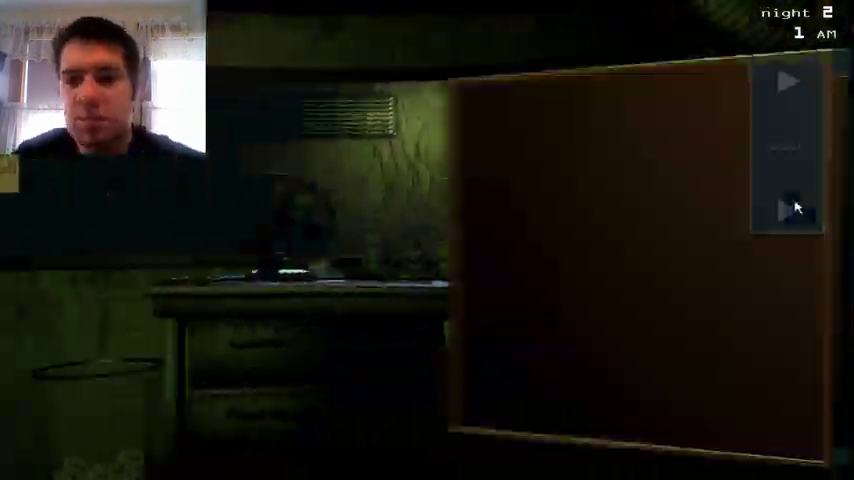
click(797, 207)
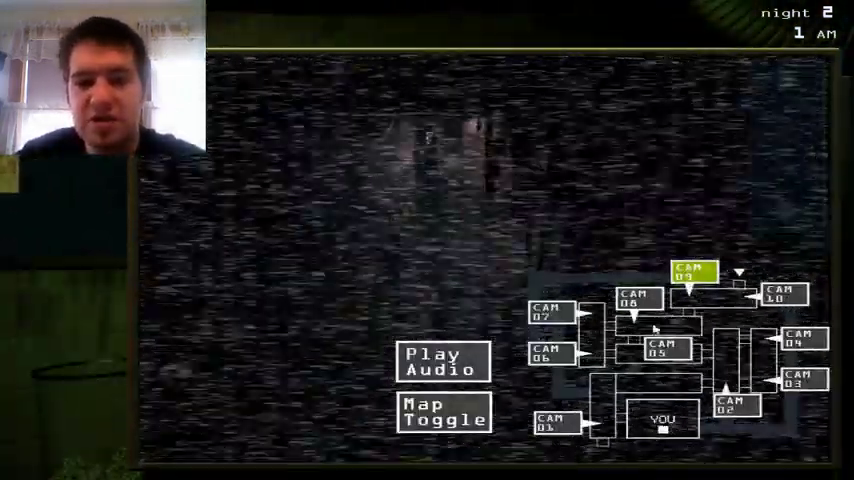
click(662, 348)
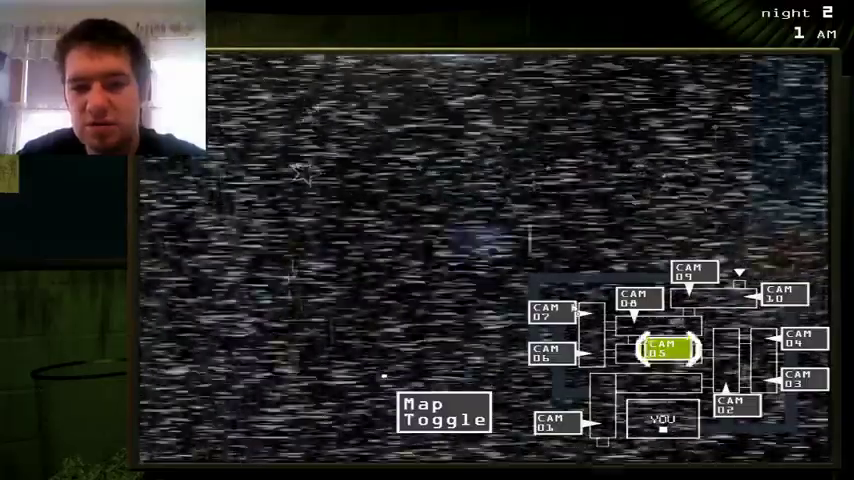
click(552, 352)
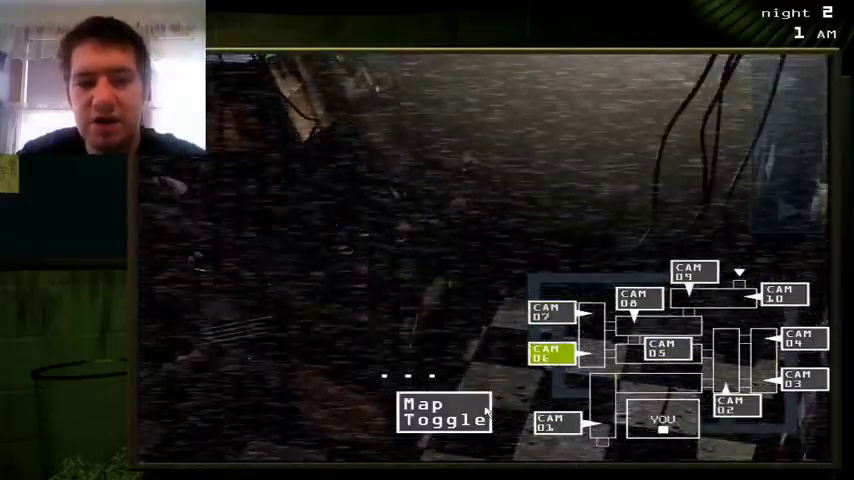
Sweep vent CAMs 12, 13, 14 and 15, then return to the building map
click(487, 410)
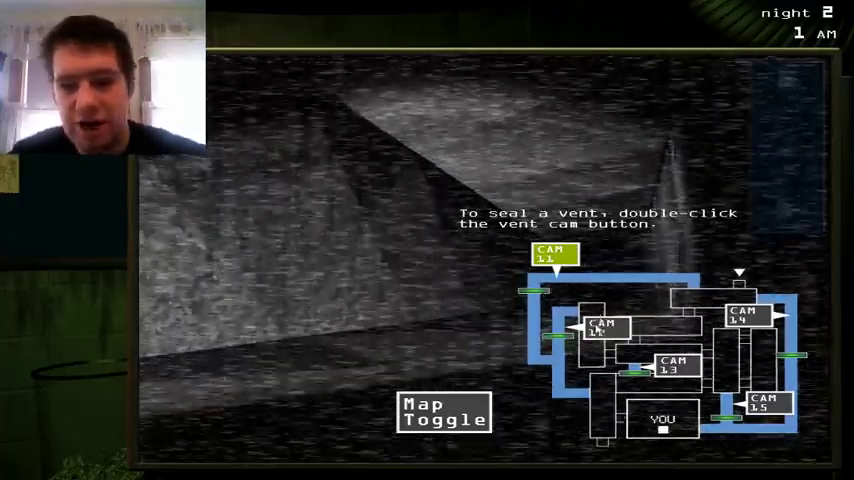
click(607, 328)
click(676, 366)
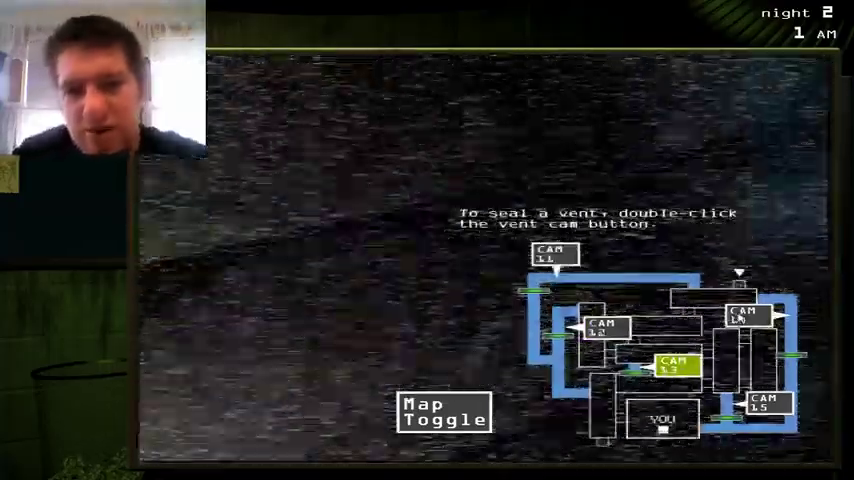
click(745, 316)
click(768, 403)
click(488, 410)
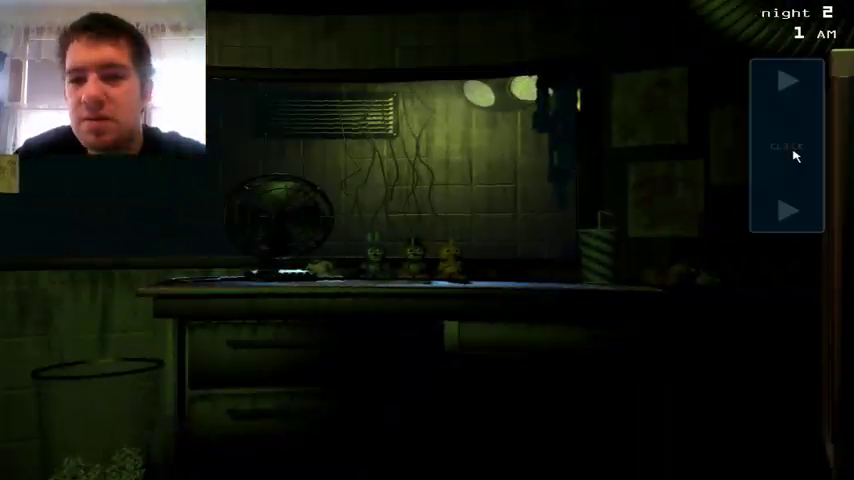
Play the lure audio, then reboot the camera system from the restart panel
click(793, 156)
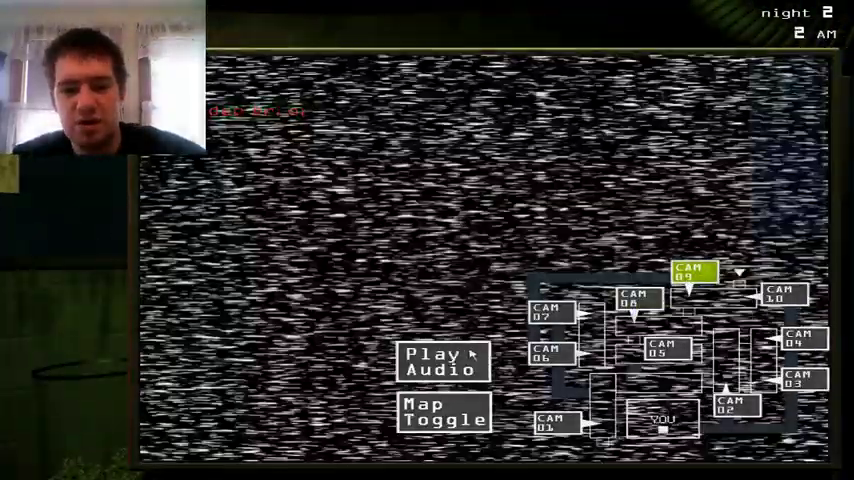
click(445, 361)
click(785, 147)
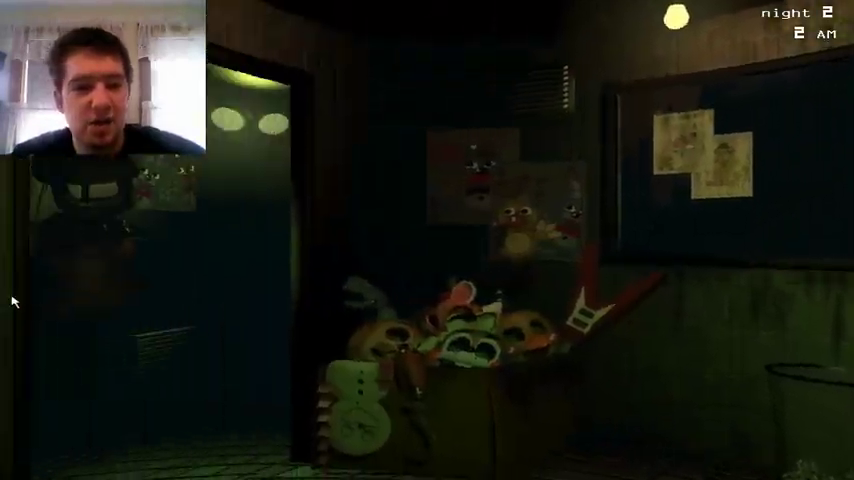
click(305, 463)
click(305, 272)
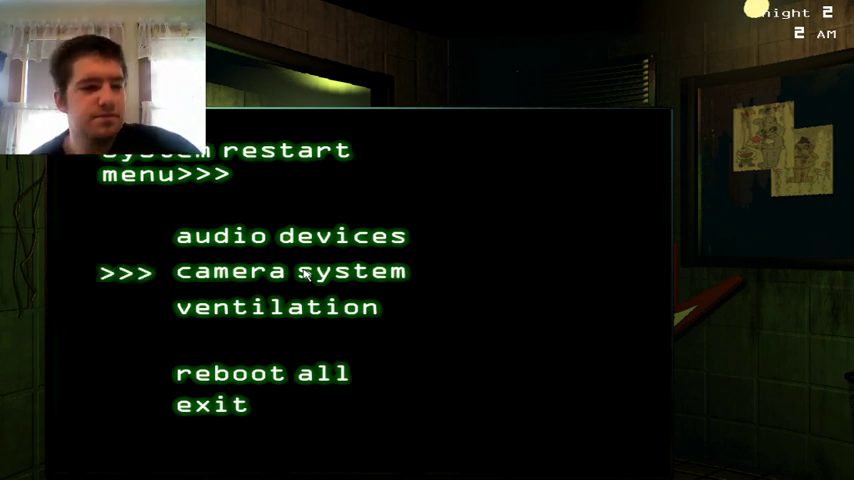
Close the restart panel and watch the hallway on CAM 06 and CAM 01
click(236, 404)
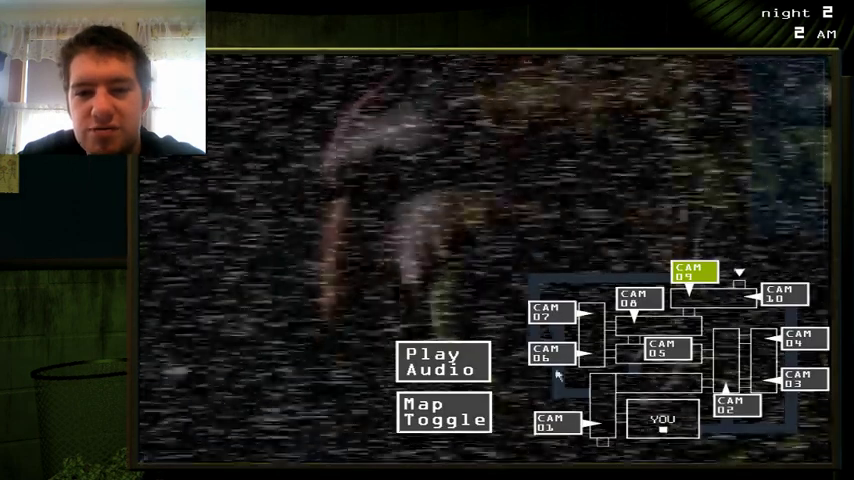
click(550, 352)
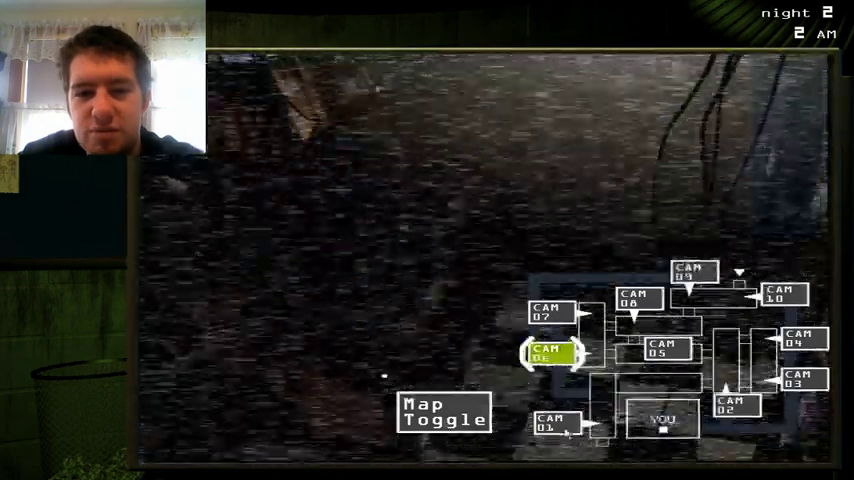
click(555, 422)
click(547, 310)
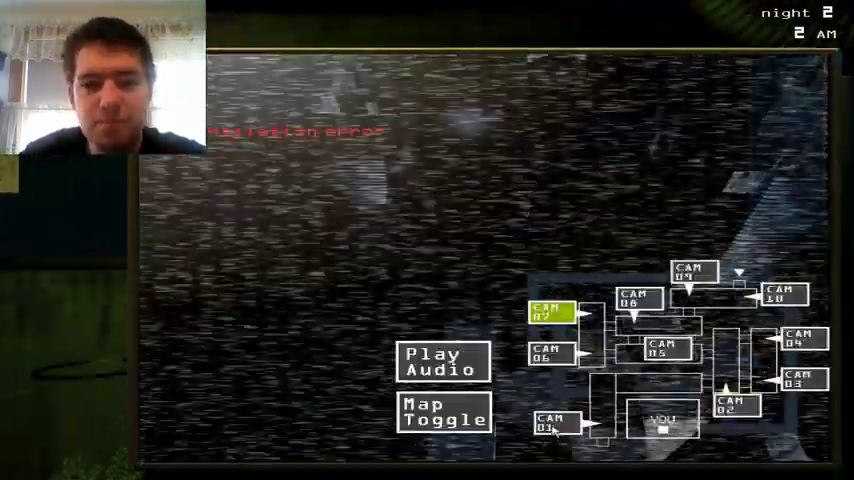
click(552, 422)
Play lure audio at CAM 01, then load the saved game to resume Night 2
click(442, 362)
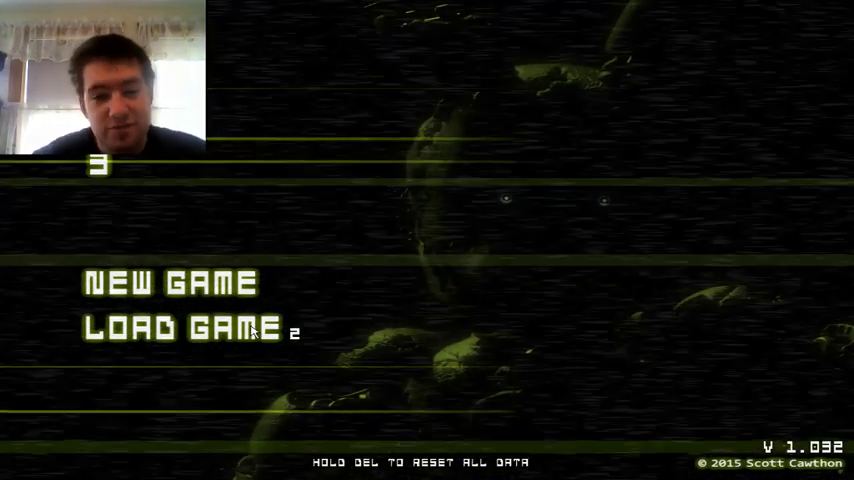
click(252, 332)
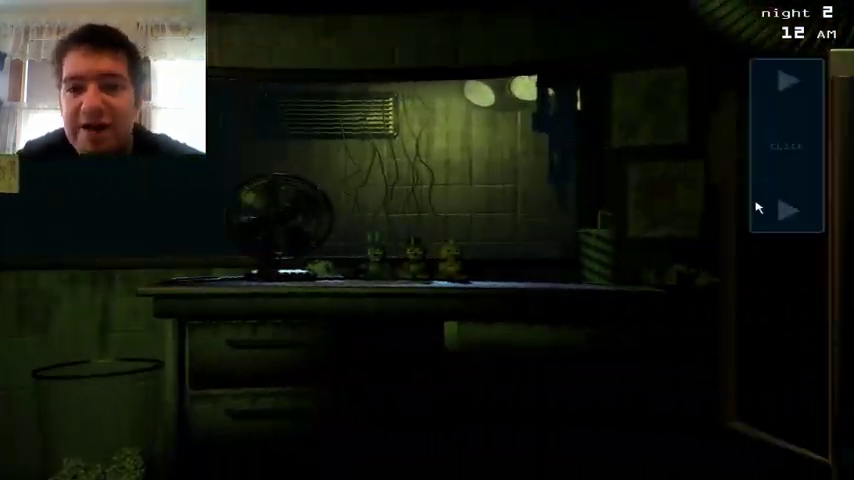
Check the CAM 09 feed and glance back at the office
click(785, 206)
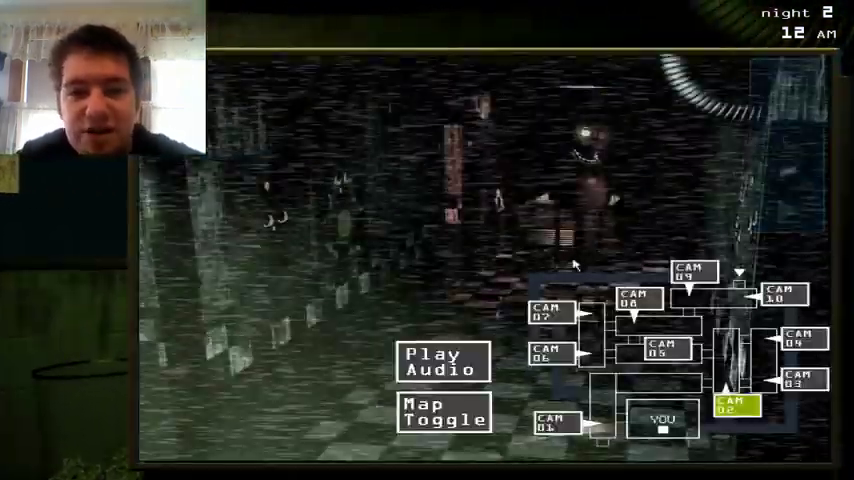
click(693, 272)
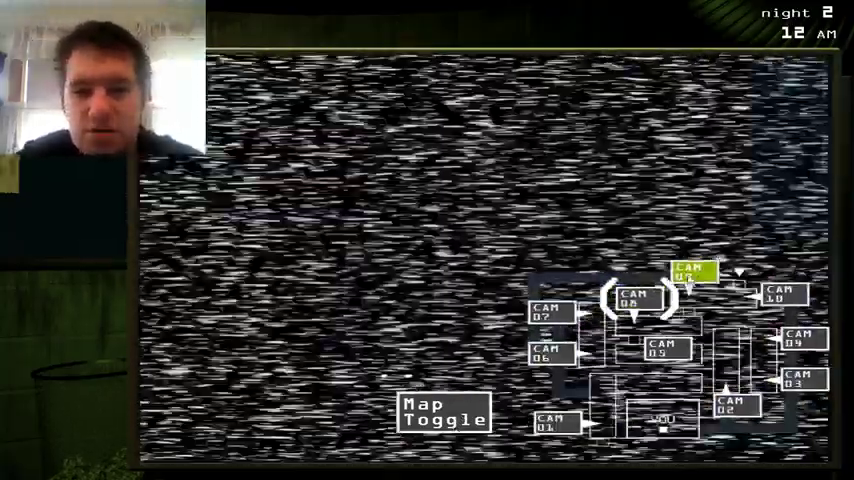
click(685, 282)
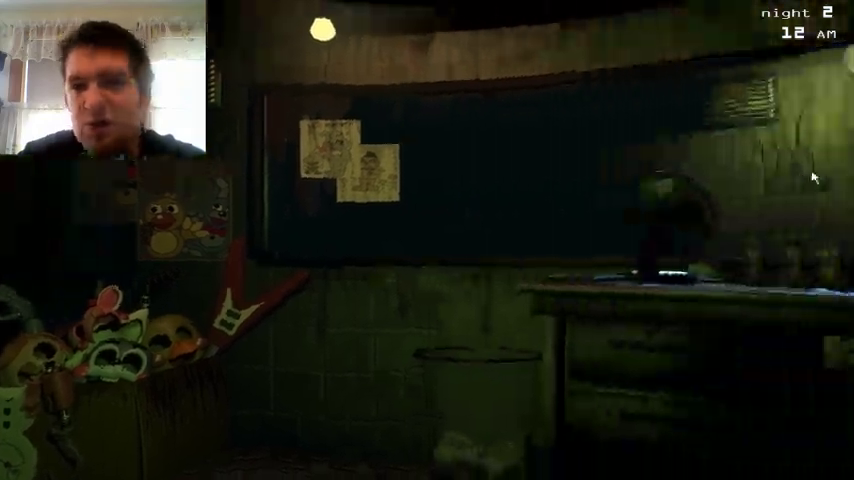
click(780, 200)
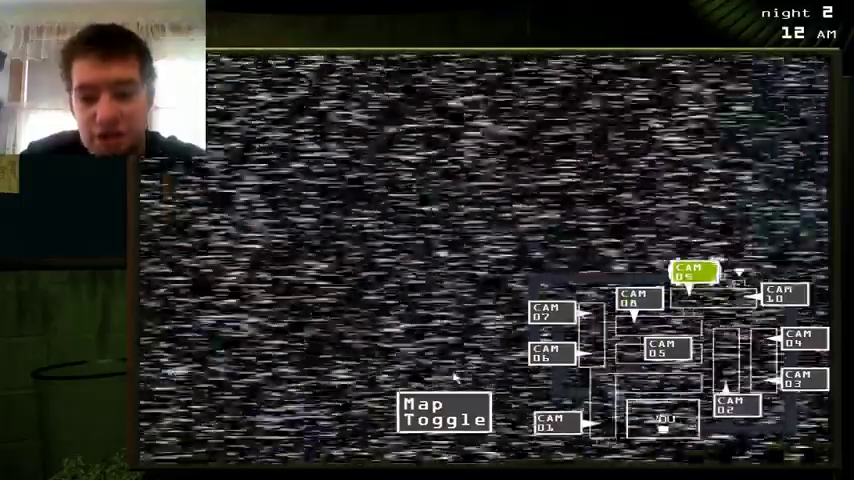
Check vent CAMs 15 and 14, then bring up the system restart menu
click(445, 412)
click(603, 327)
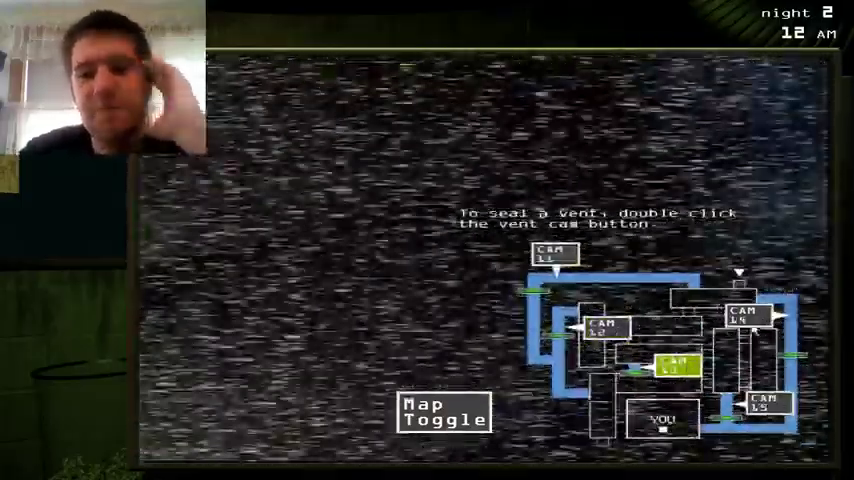
click(750, 316)
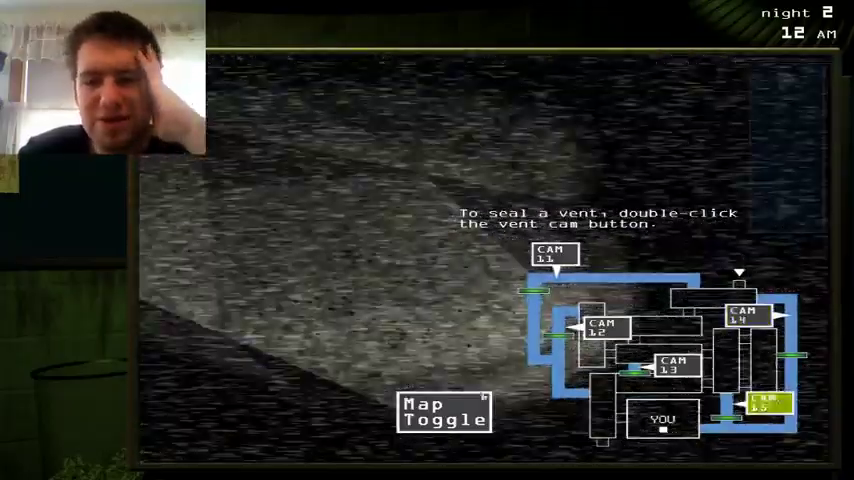
click(483, 400)
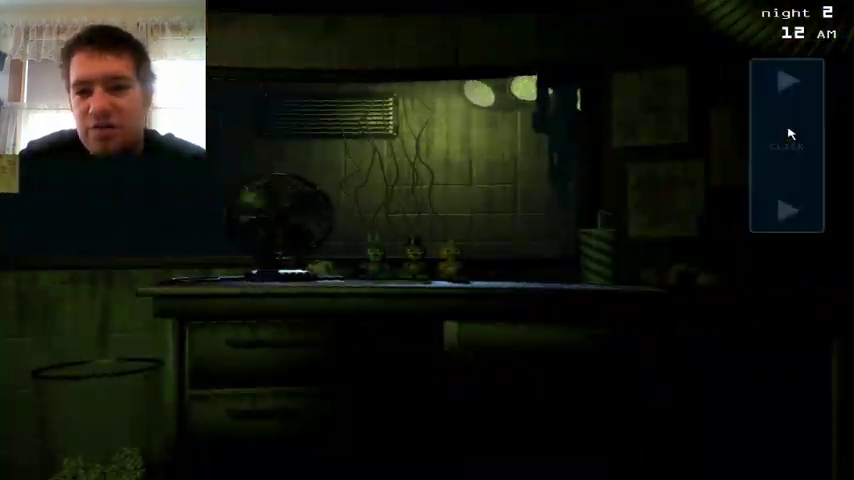
click(789, 133)
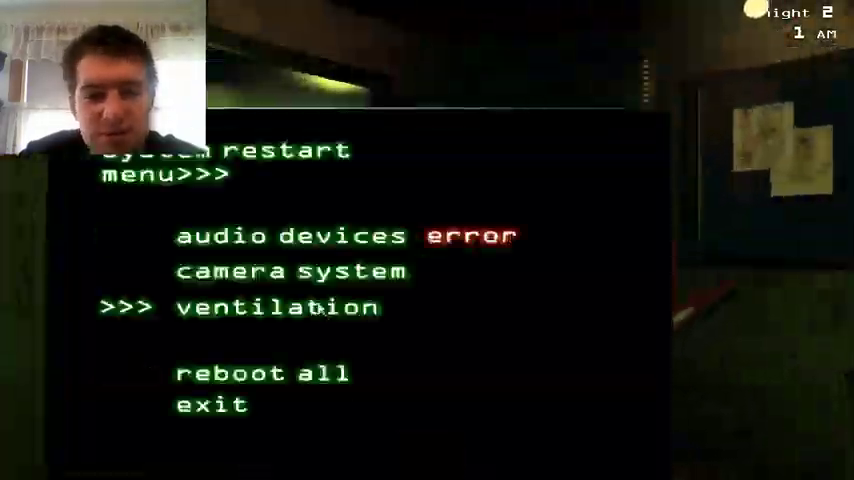
Reboot the audio devices, then check CAM 08 and CAM 09 on the building map
click(326, 237)
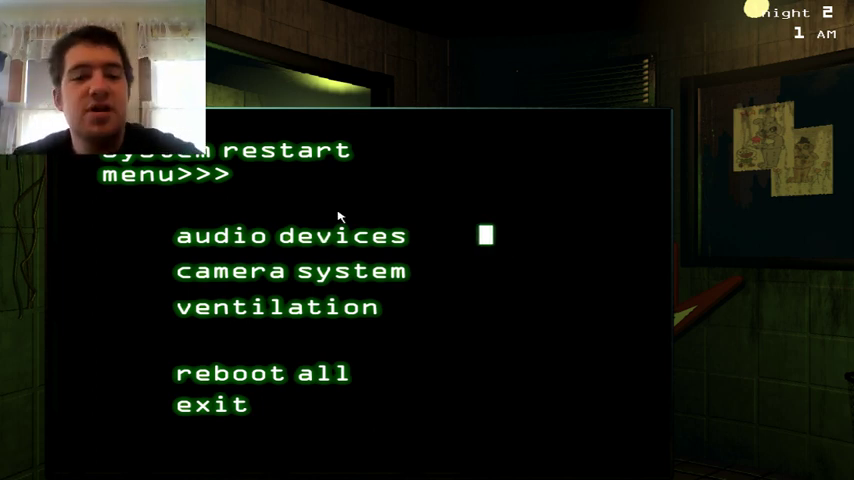
click(211, 404)
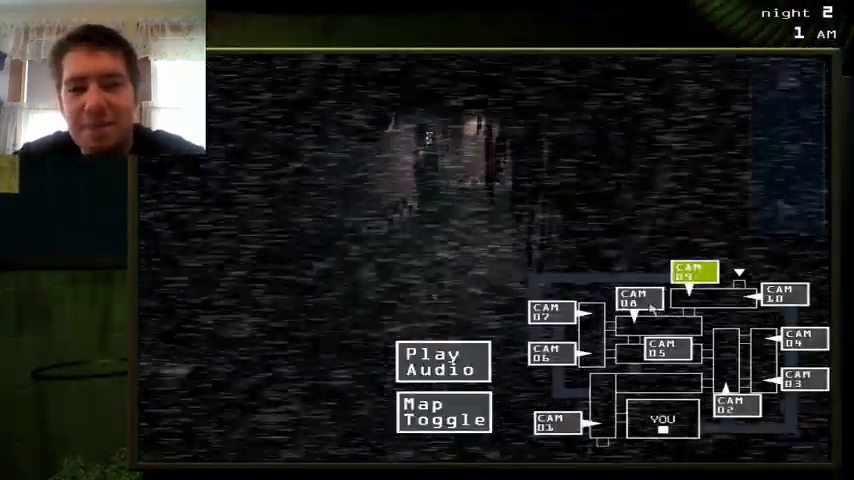
click(690, 272)
click(637, 298)
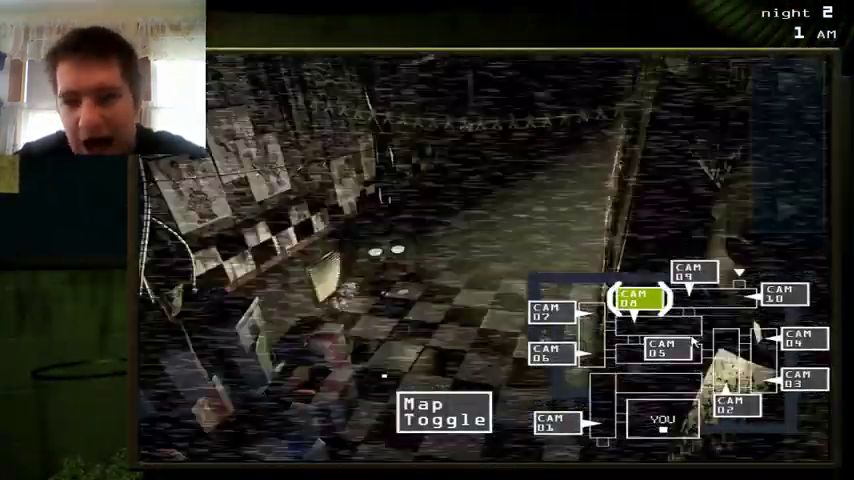
click(445, 412)
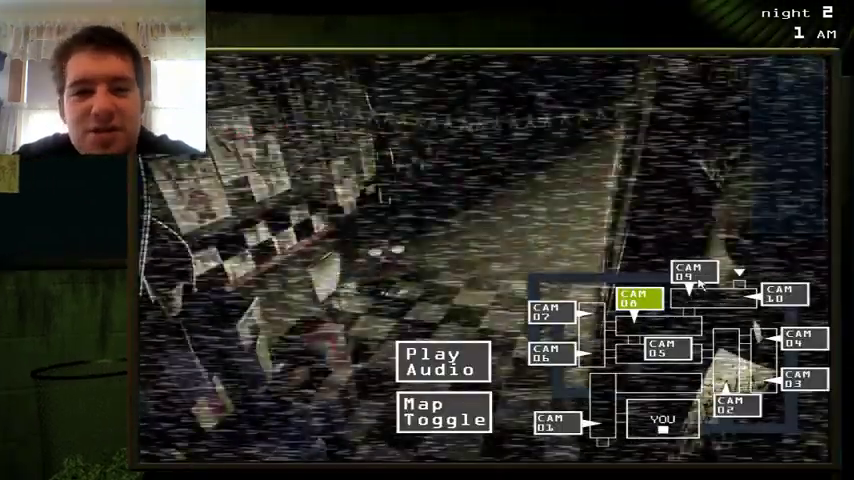
click(692, 272)
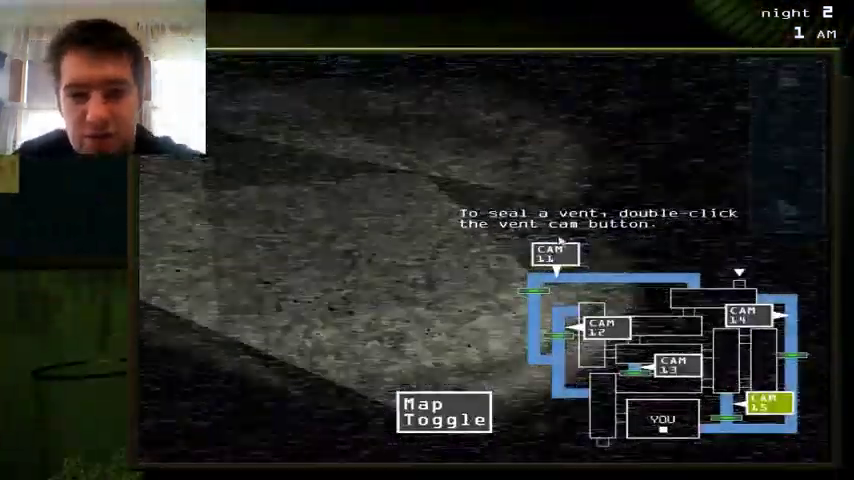
Cycle through vent CAMs 11 to 14, then return to the building map
click(554, 254)
click(601, 328)
click(672, 366)
click(746, 316)
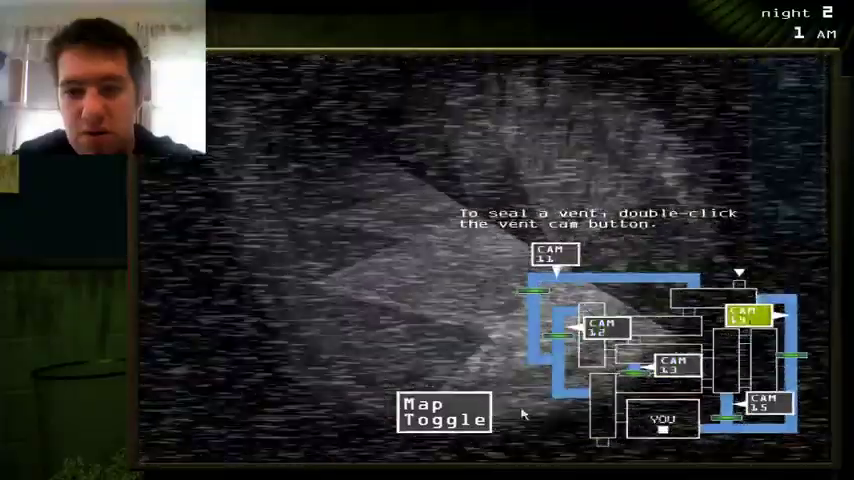
click(444, 412)
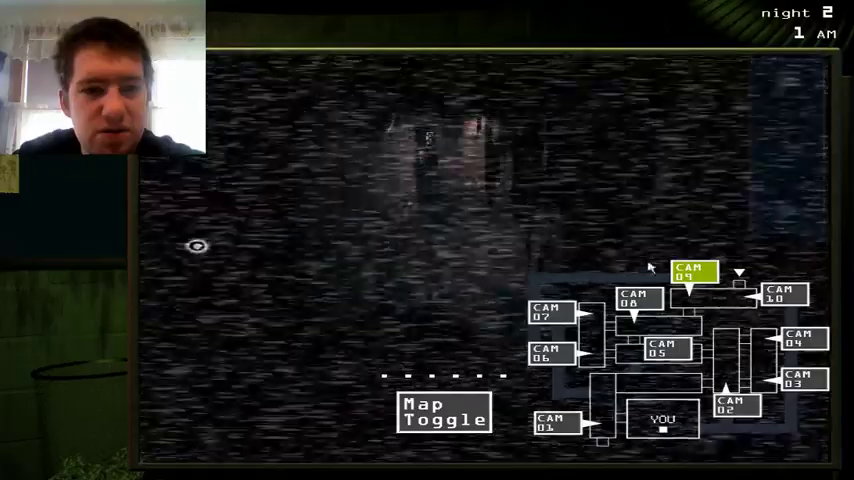
Play the lure sound on CAM 08 twice
click(638, 298)
click(440, 362)
click(772, 430)
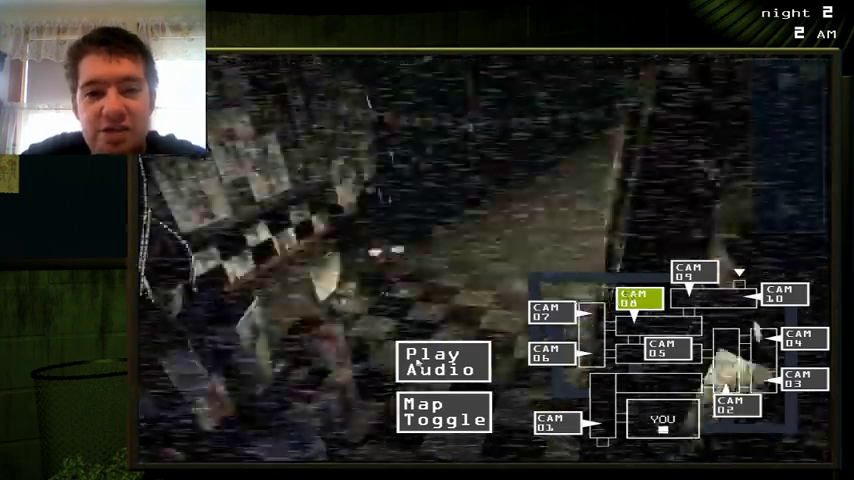
click(443, 361)
Check vent CAMs 13, 14 and 15, then return to the main map
click(444, 412)
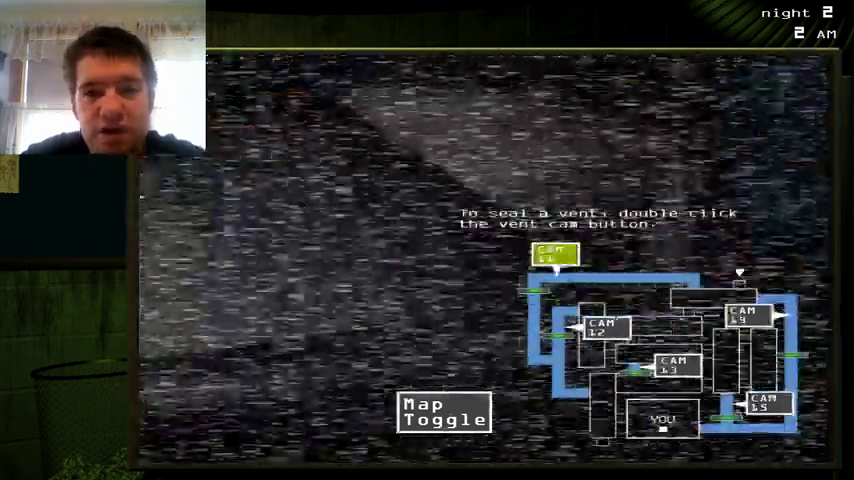
click(675, 366)
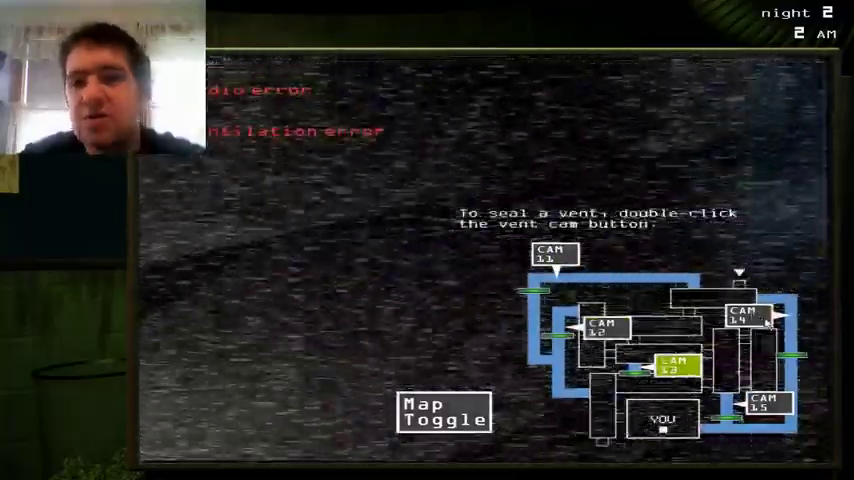
click(764, 320)
click(766, 402)
click(444, 412)
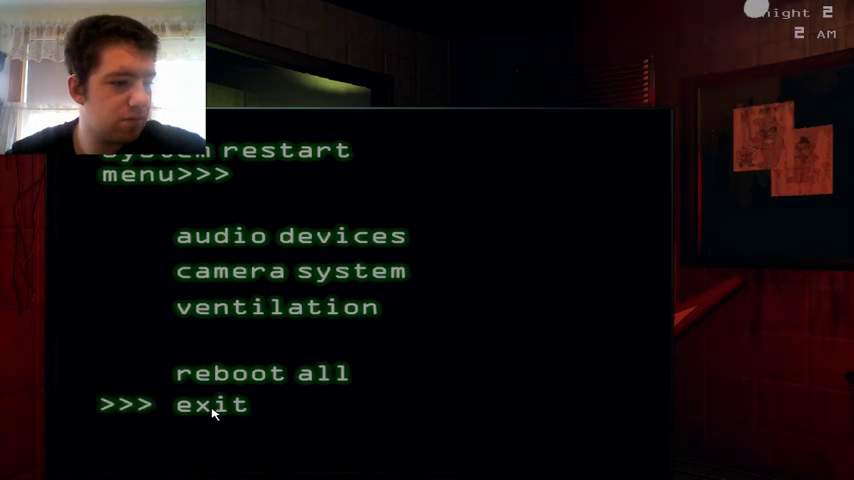
Close the restart menu and check CAMs 07, 10 and 06 plus vent CAMs 11–13
click(213, 413)
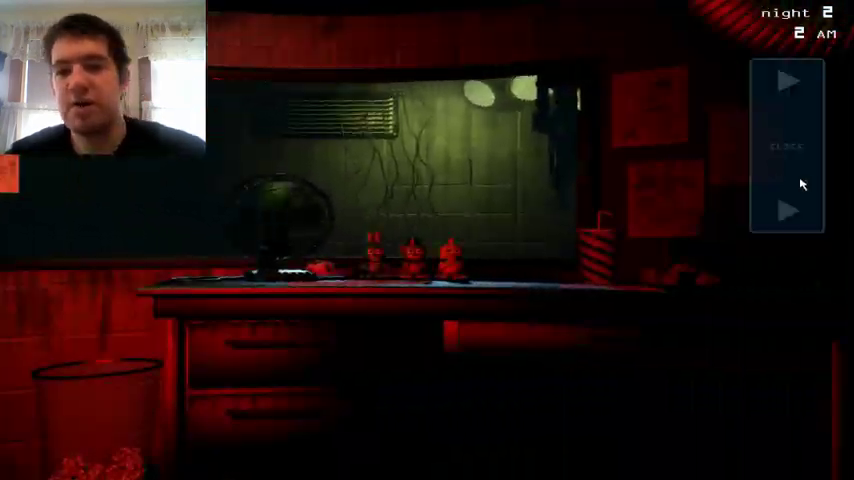
click(820, 200)
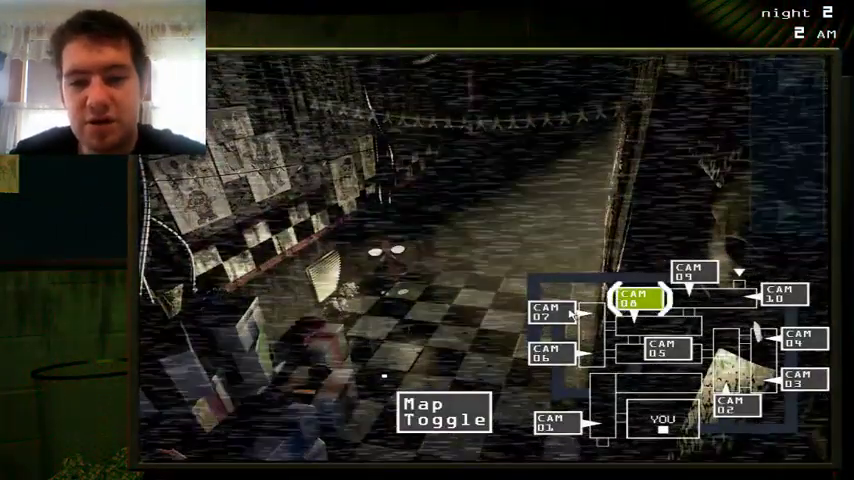
click(550, 311)
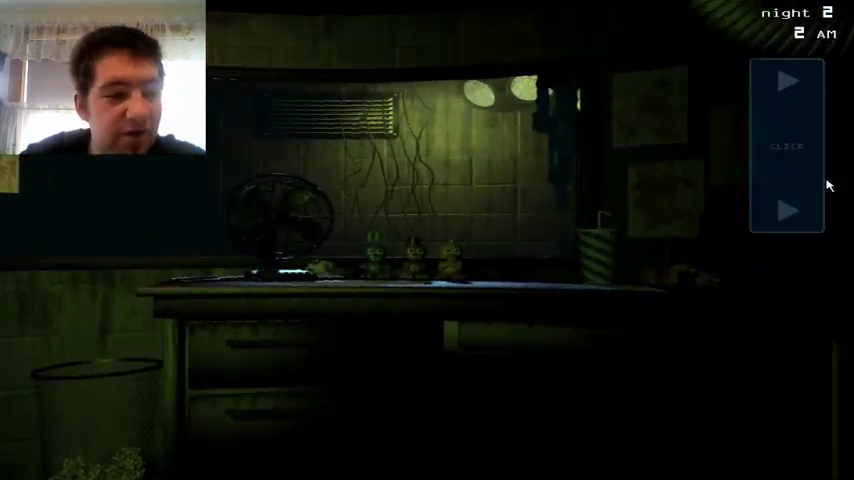
click(800, 190)
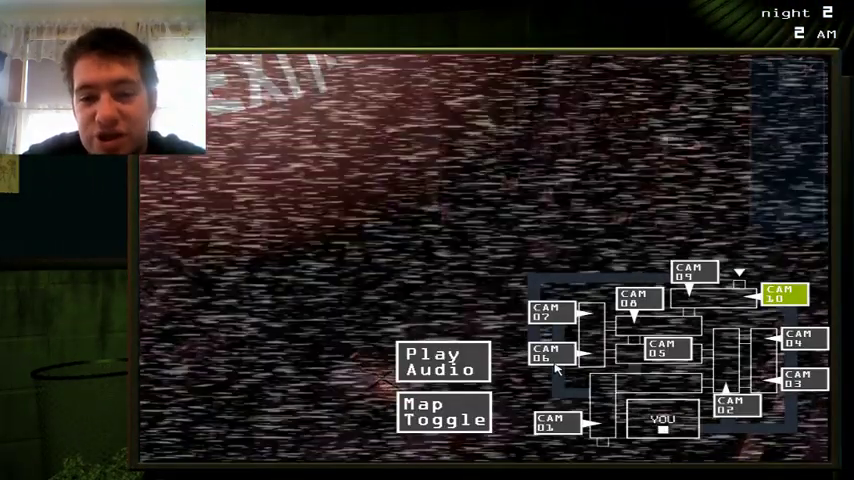
click(552, 355)
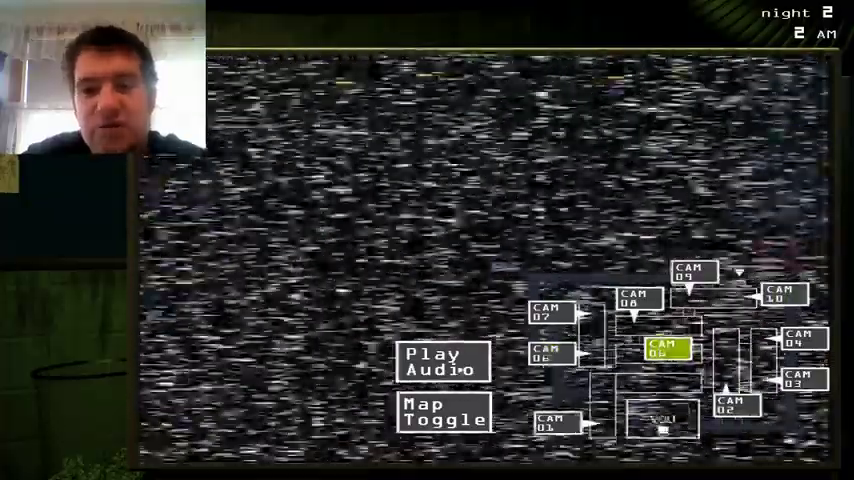
click(444, 412)
click(552, 255)
click(603, 327)
click(675, 366)
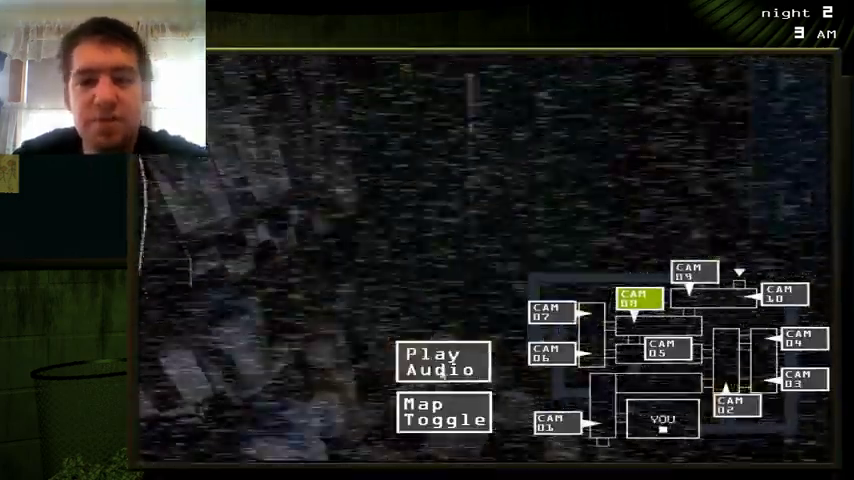
Check CAM 08 and sweep vent CAMs 11 through 15, then lower the monitor
click(640, 300)
click(433, 410)
click(550, 258)
click(605, 328)
click(675, 366)
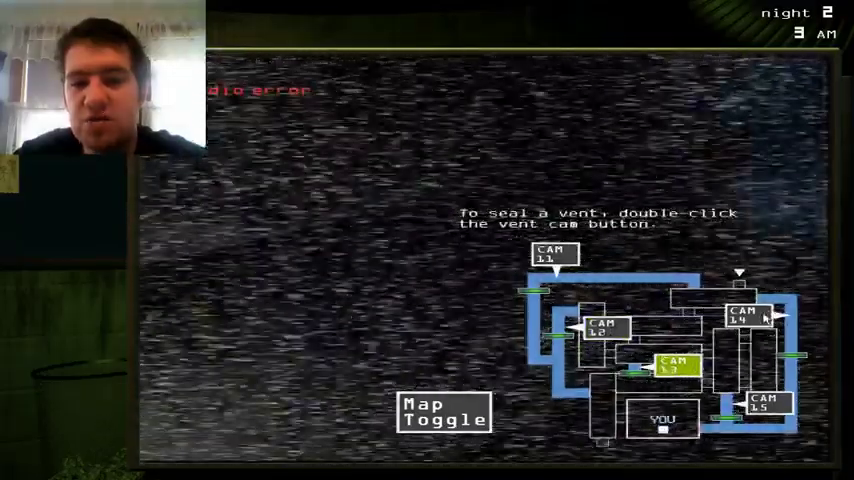
click(745, 315)
click(765, 402)
click(443, 412)
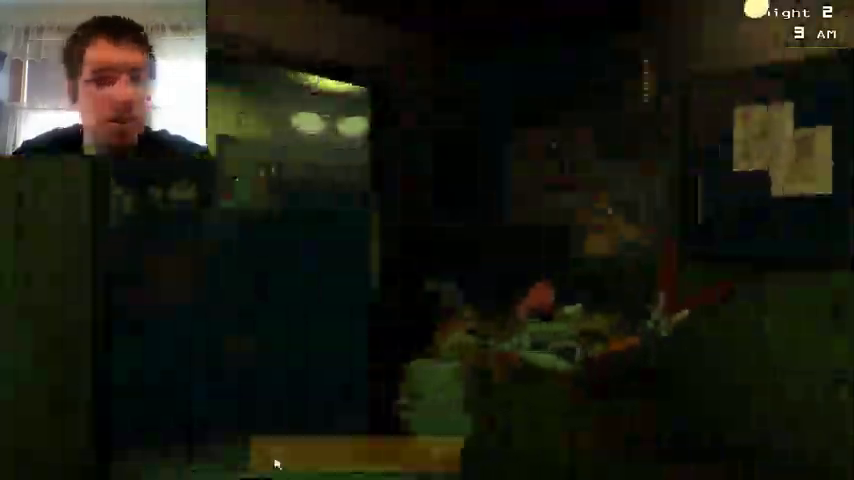
Reboot the failing audio devices from the restart menu and exit it
click(276, 455)
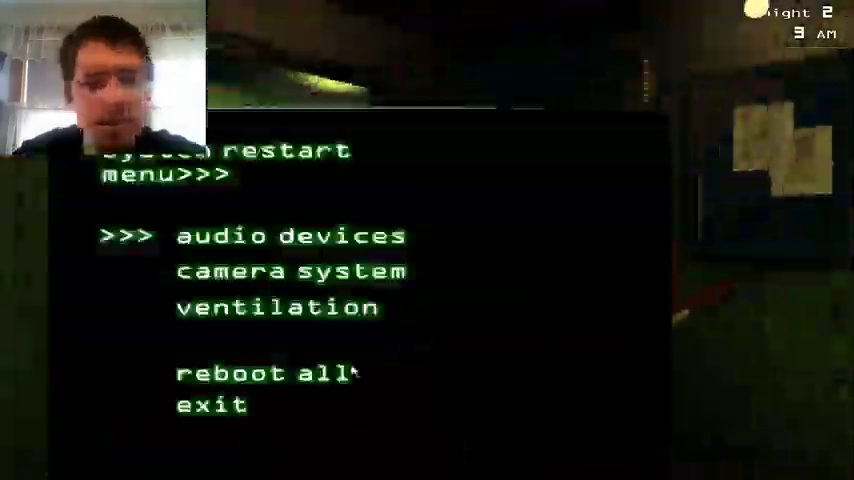
click(327, 237)
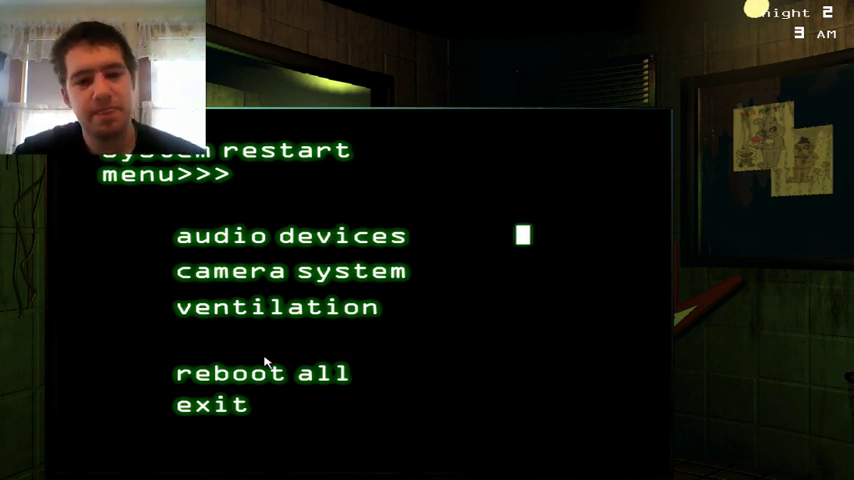
click(229, 410)
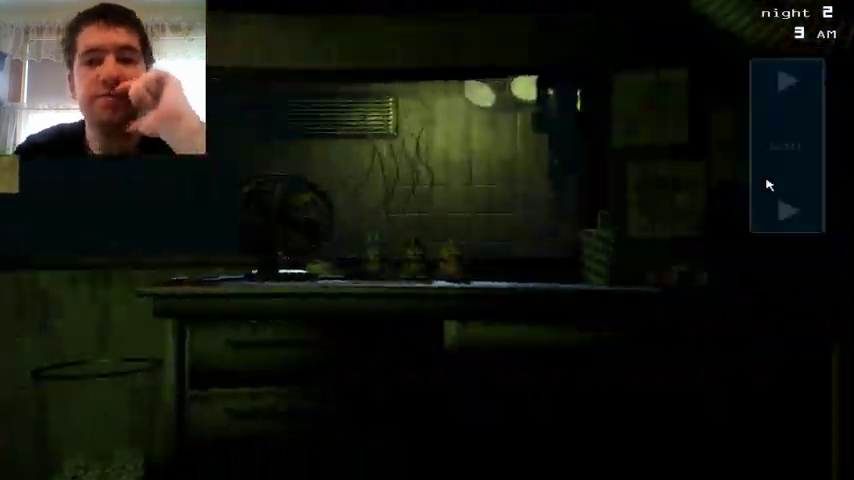
Check CAM 09 and CAM 07, lowering the monitor between looks
click(766, 181)
click(440, 414)
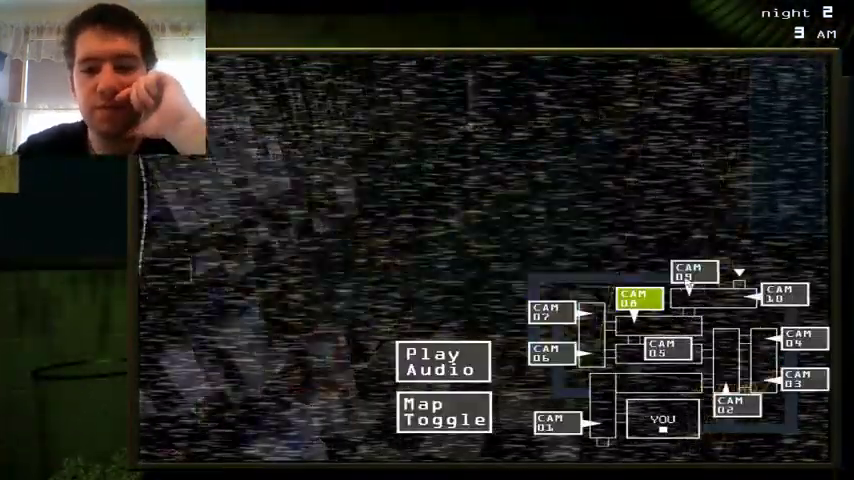
click(692, 272)
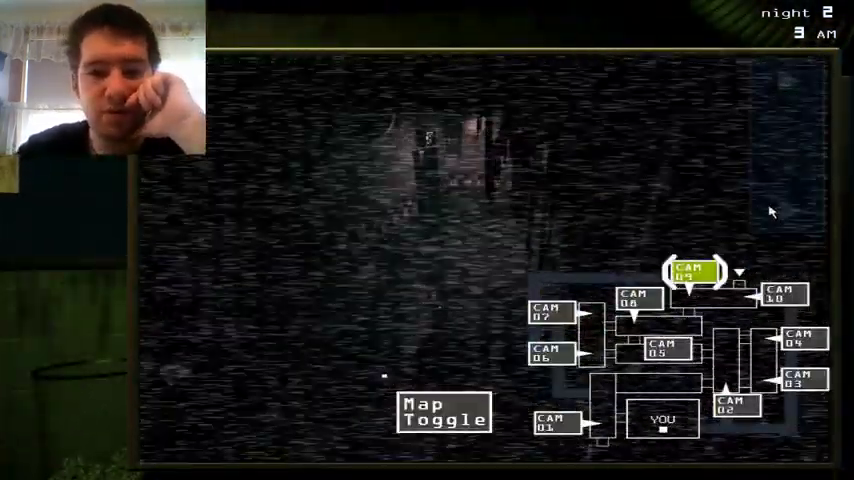
click(771, 440)
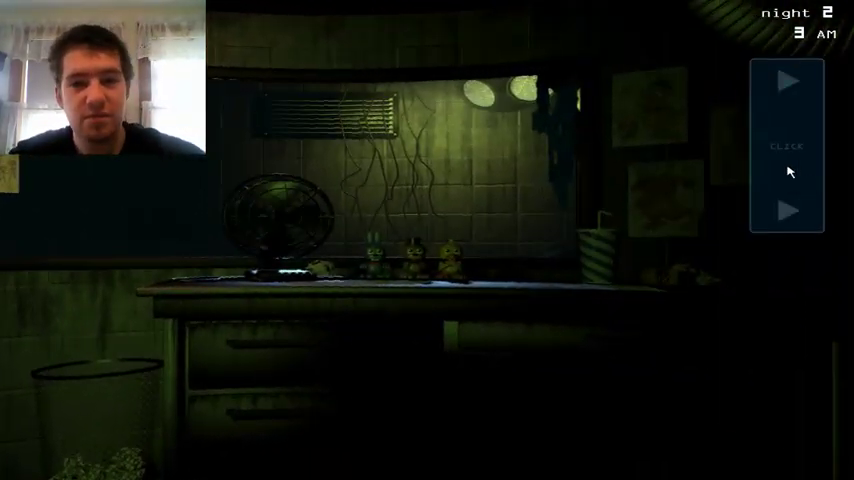
click(789, 172)
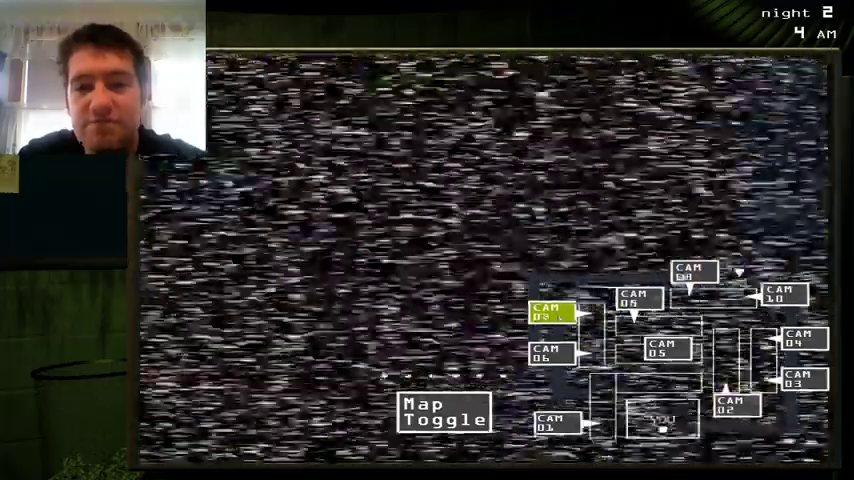
click(692, 271)
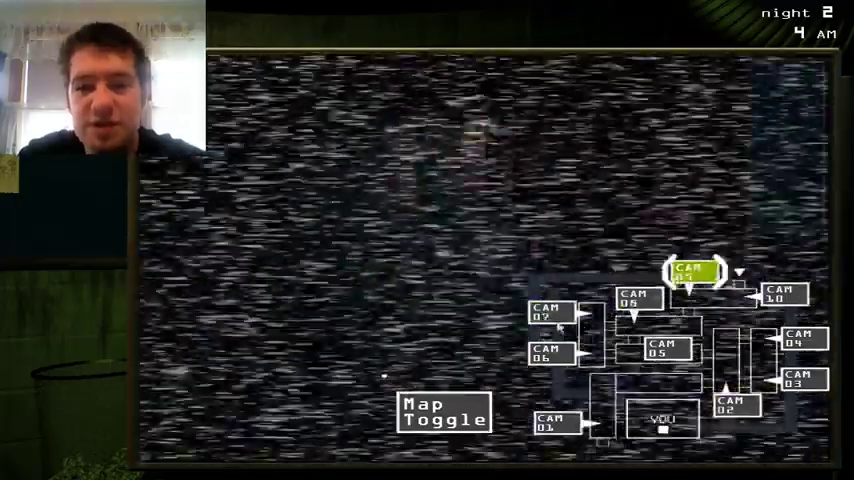
click(548, 311)
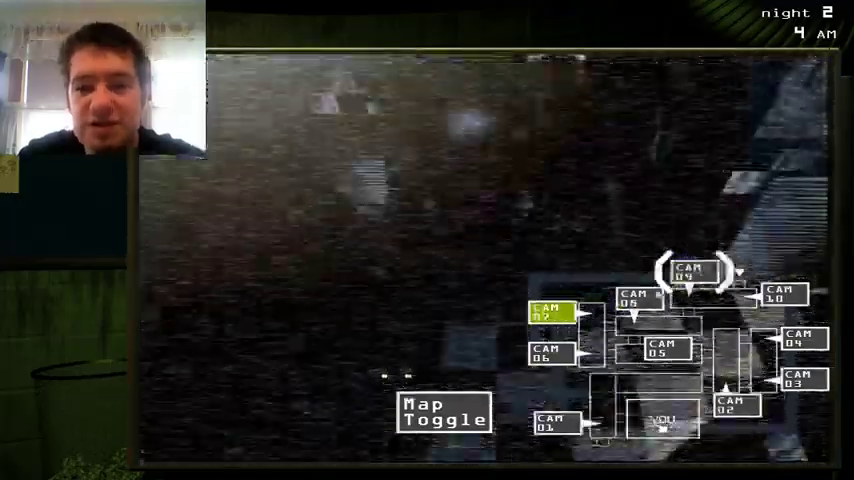
click(788, 170)
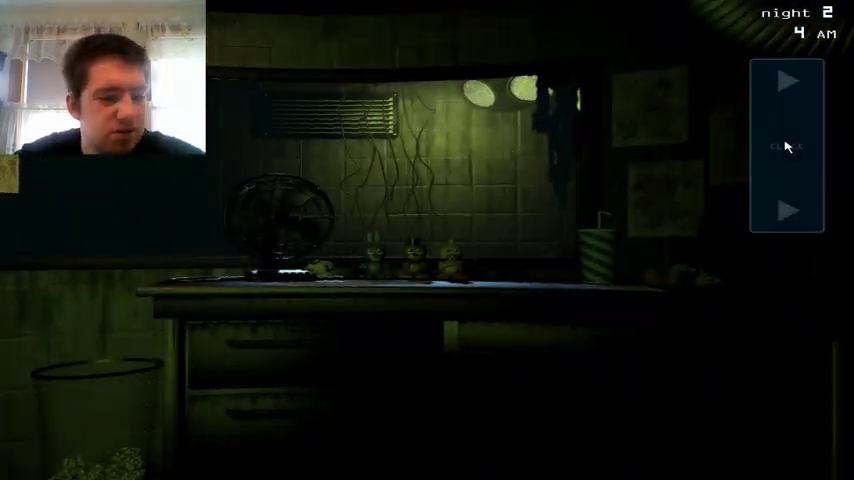
Check CAMs 09, 01 and 02 until system errors appear, then lower the monitor
click(786, 147)
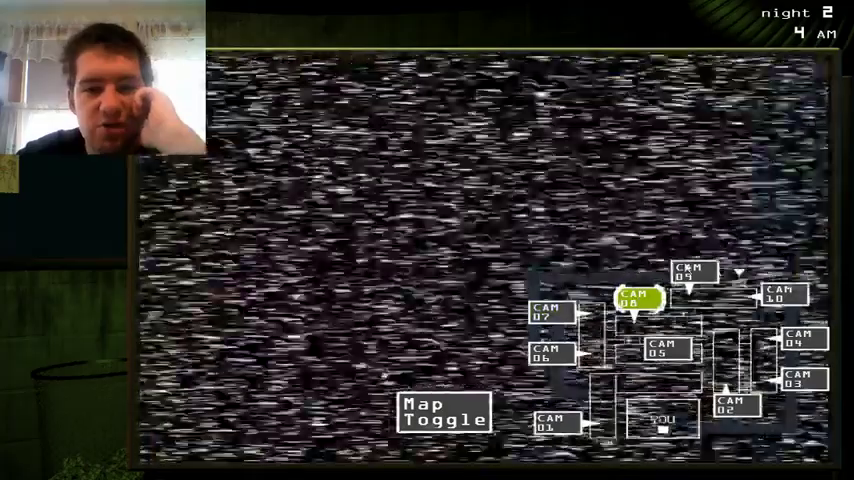
click(693, 272)
click(820, 124)
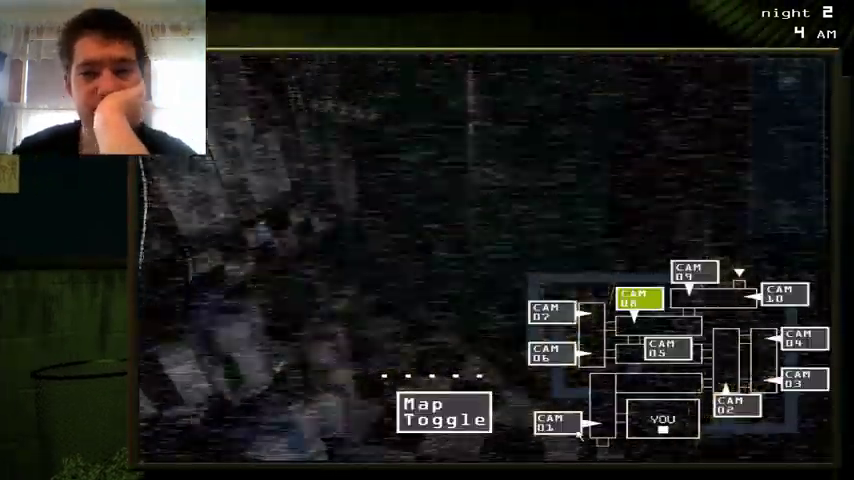
click(556, 421)
click(738, 405)
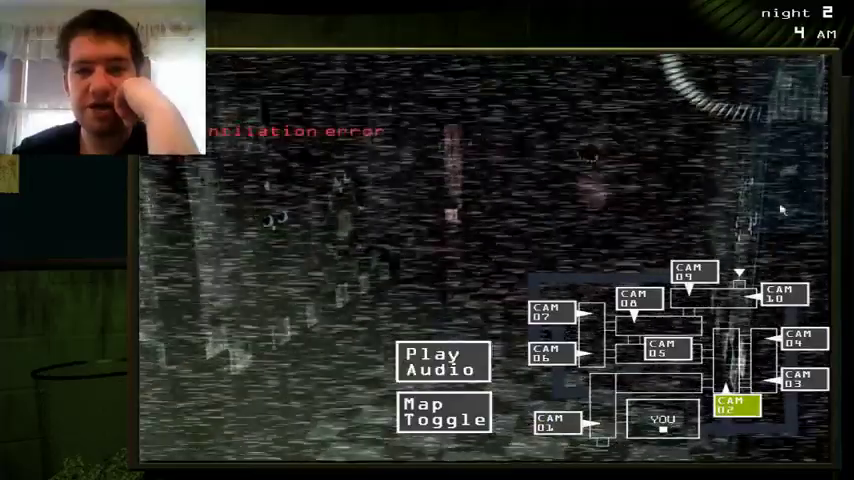
click(692, 272)
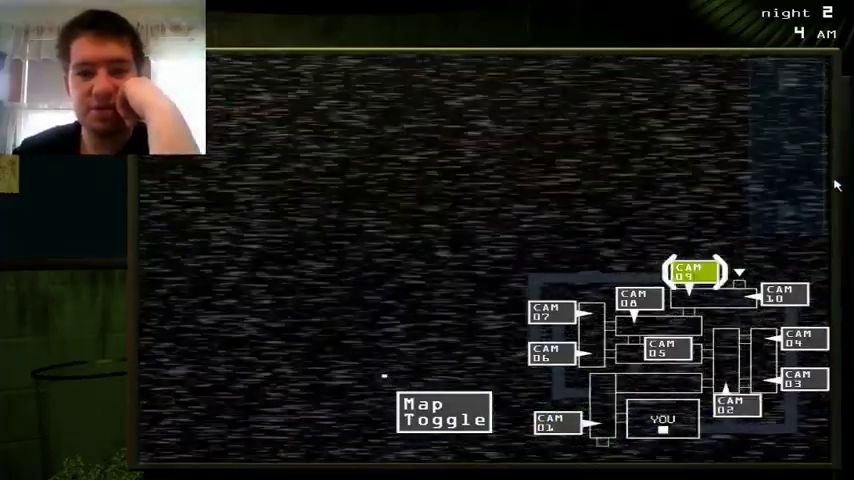
click(815, 186)
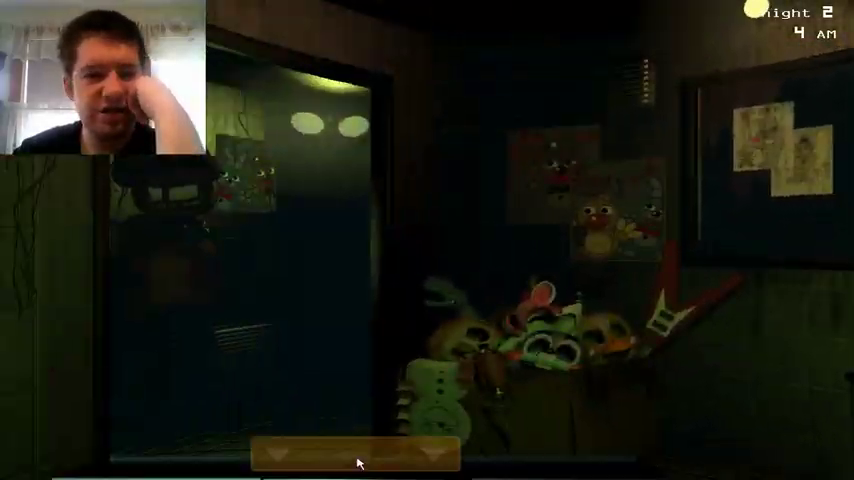
Run 'reboot all' in the system restart menu, then exit back to the office
click(358, 463)
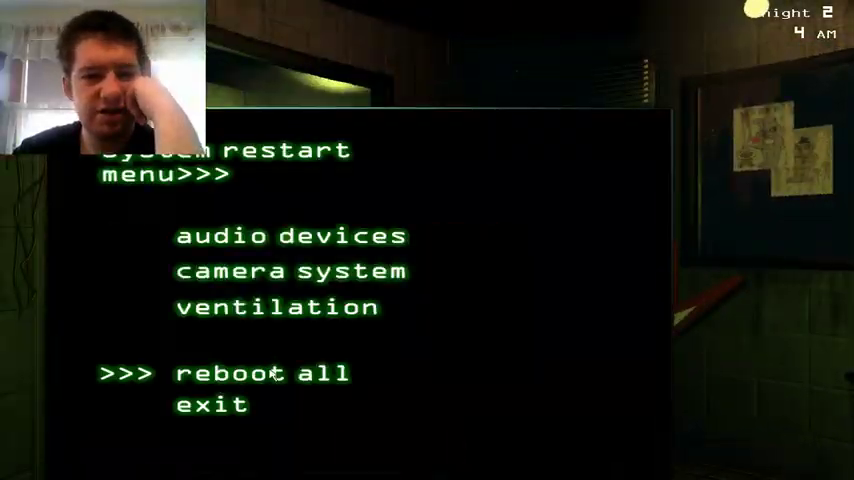
click(275, 374)
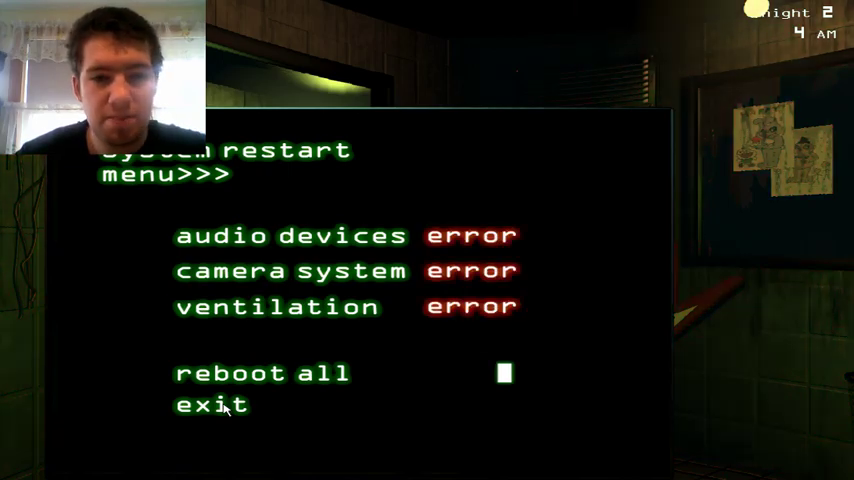
click(226, 408)
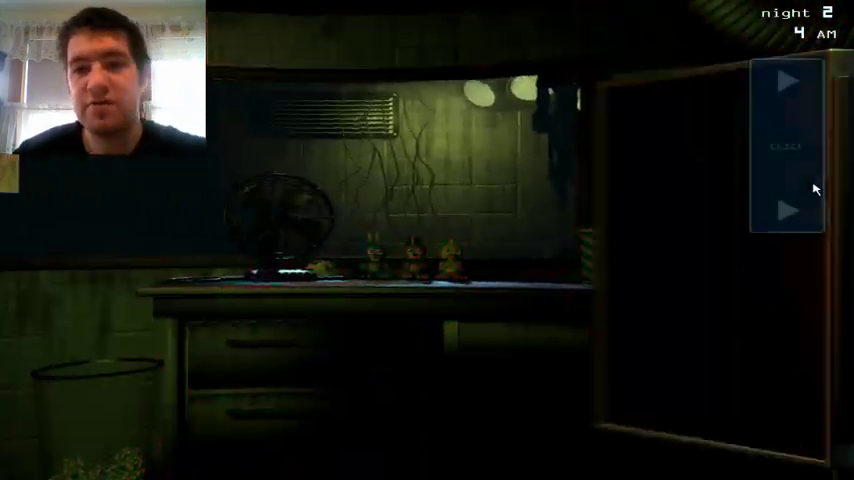
Glance at CAM 06, drop the monitor, then bring it back up
click(788, 190)
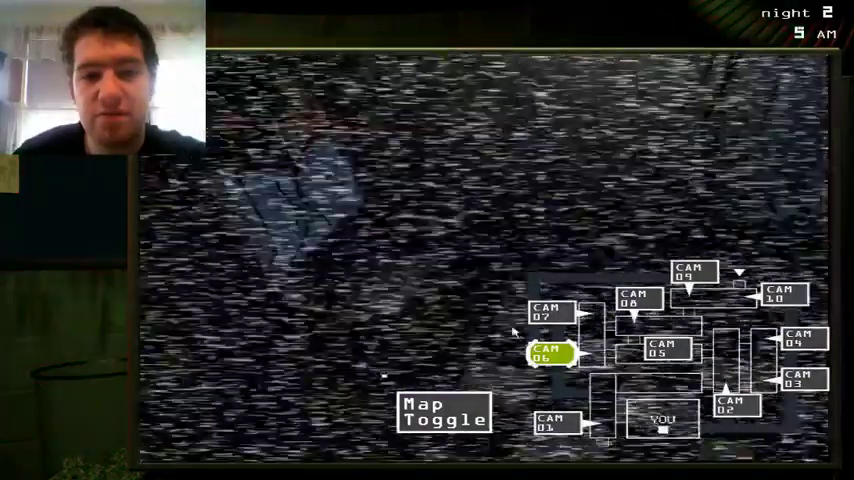
click(788, 190)
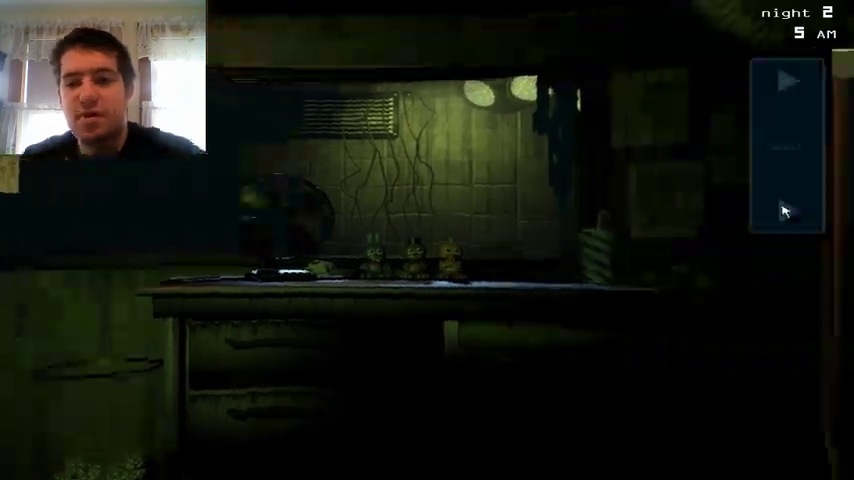
click(788, 210)
Cycle vent cameras CAM 12, 11, 13, 14 and 15, then return to the main map and office
click(444, 412)
click(605, 328)
click(555, 255)
click(675, 366)
click(745, 316)
click(765, 404)
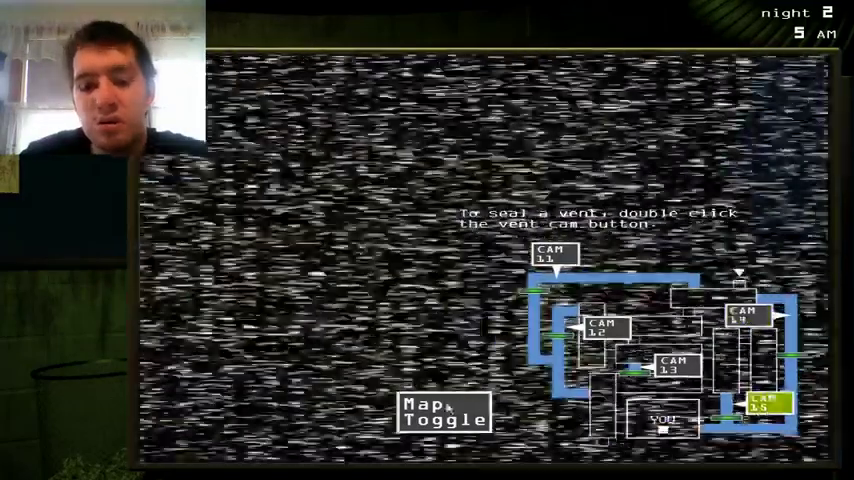
click(449, 407)
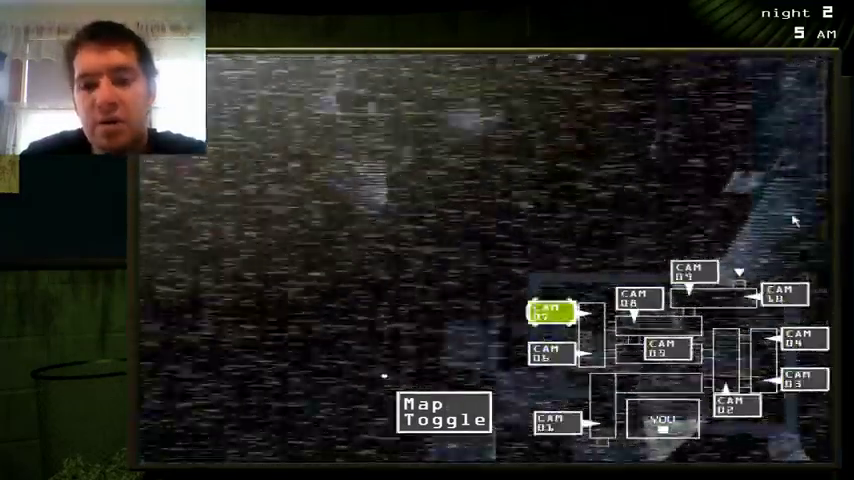
click(787, 215)
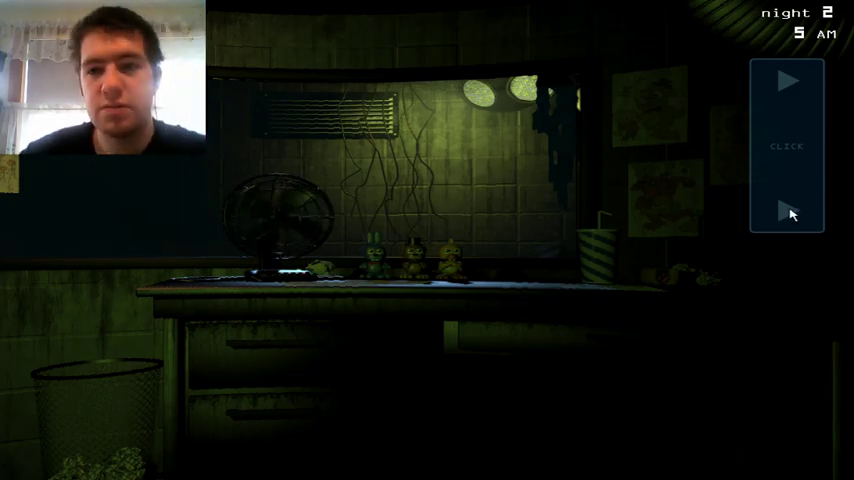
Check the CAM 08 feed and return to the office view
click(789, 213)
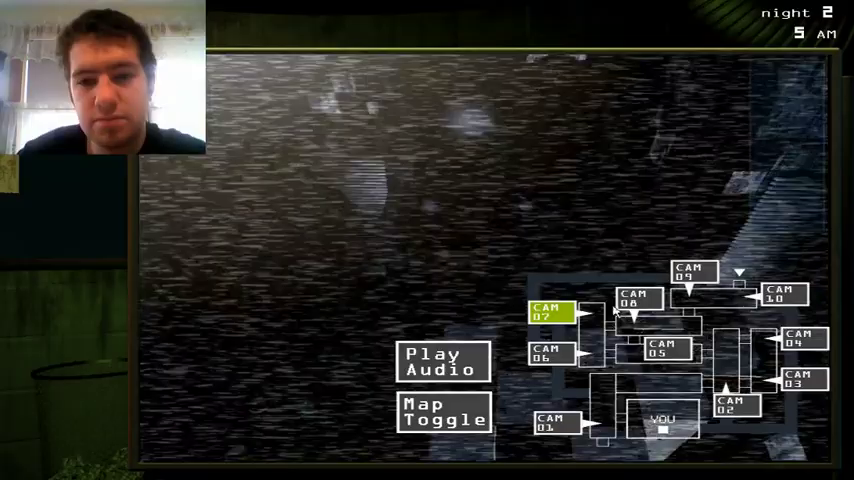
click(635, 300)
click(749, 202)
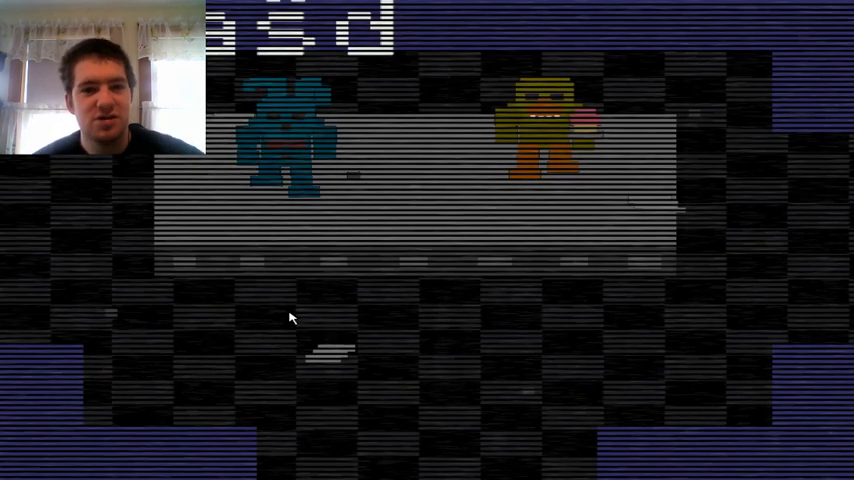
Walk the blue animatronic left through the first rooms and out the bottom exit
key(s)
key(a)
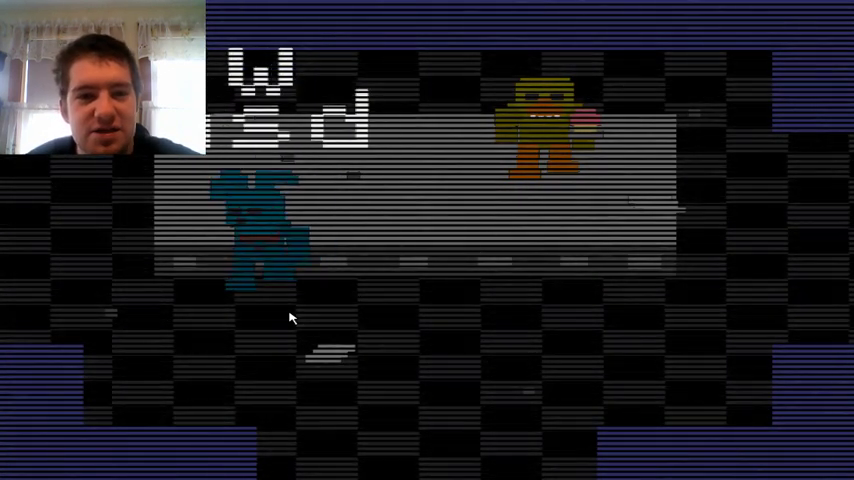
key(a)
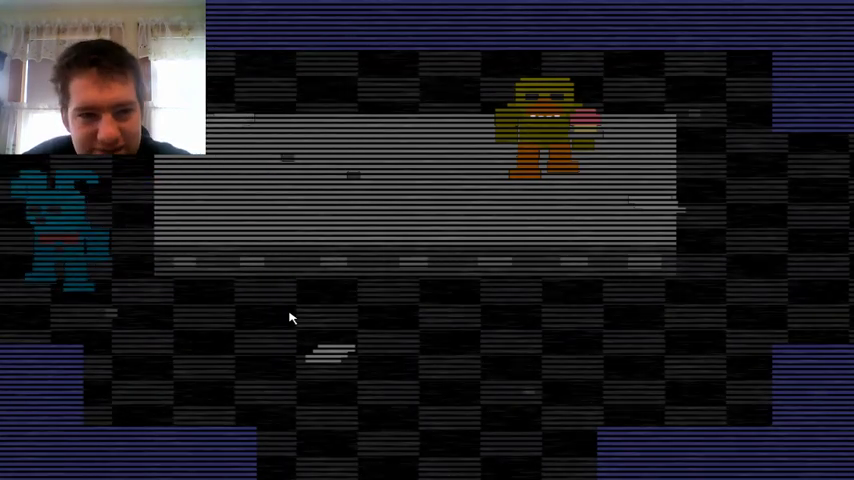
key(s)
key(a)
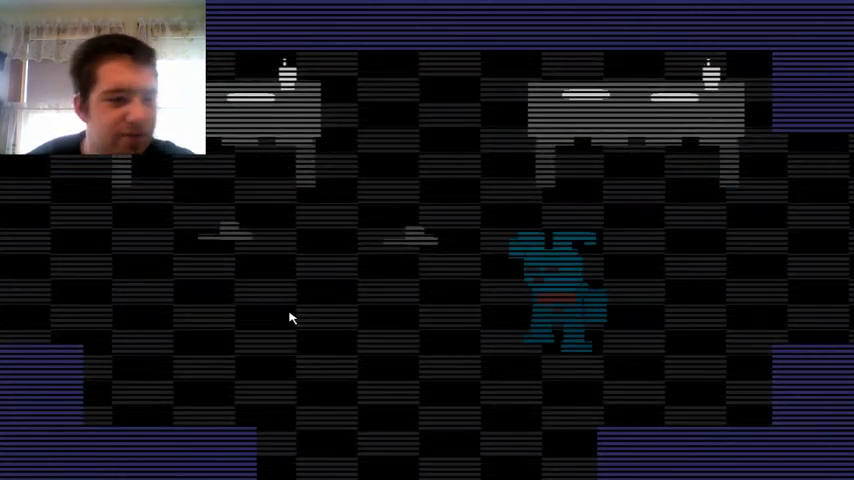
key(w)
key(a)
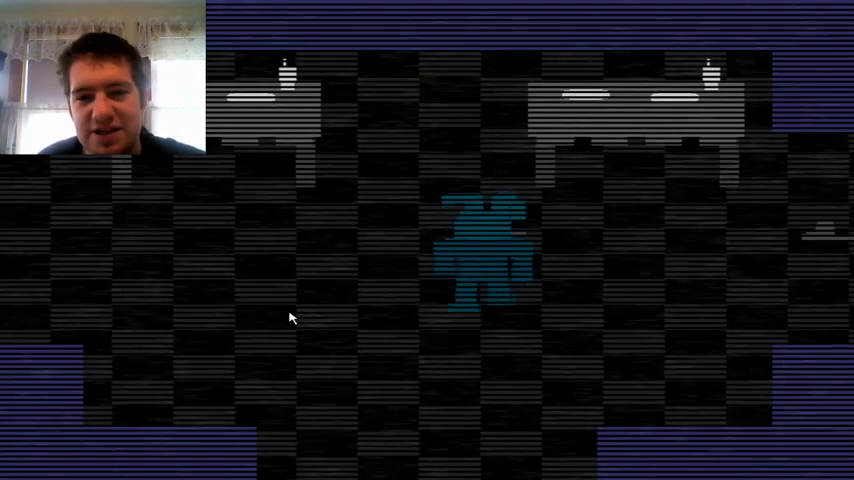
key(s)
key(s)
key(a)
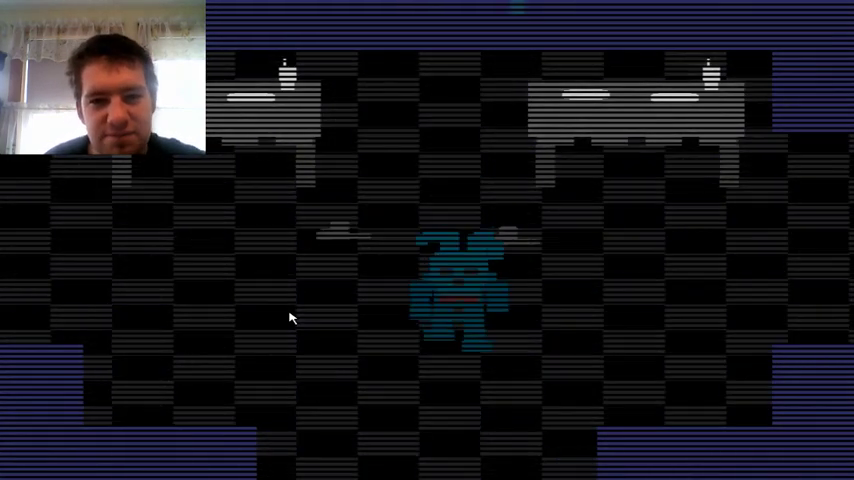
key(s)
key(s)
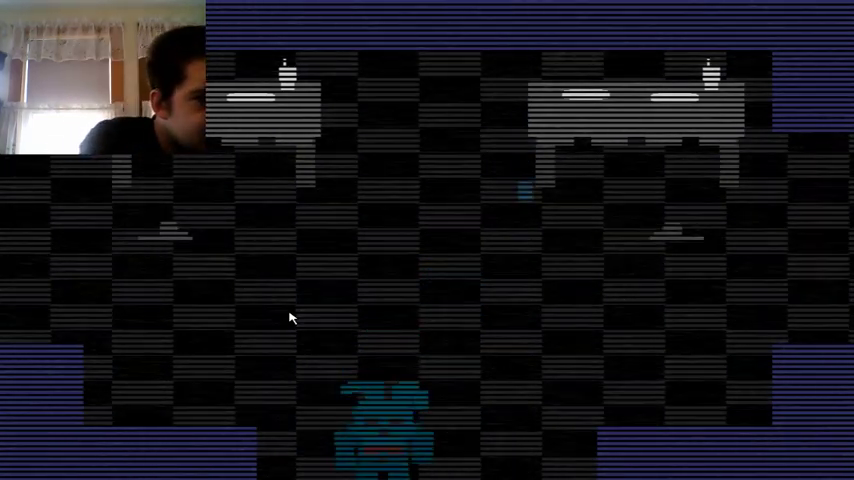
key(s)
key(s)
key(s)
Follow the purple figure rightward across several rooms
key(d)
key(d)
key(s)
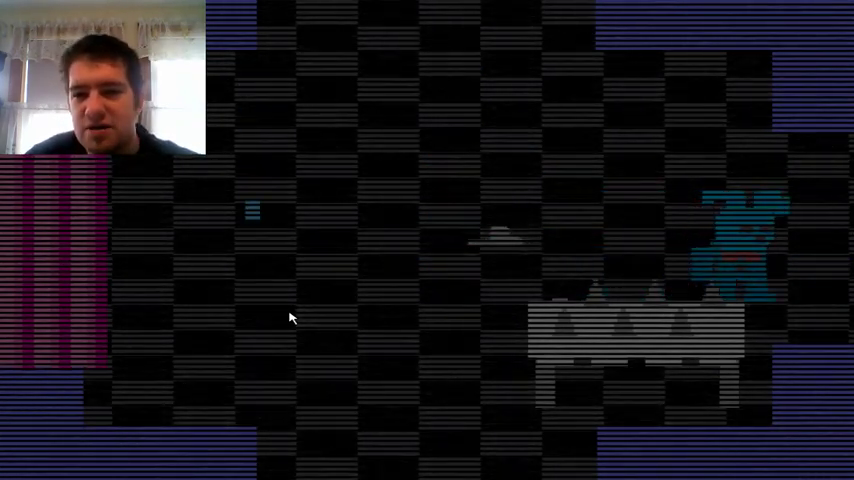
key(d)
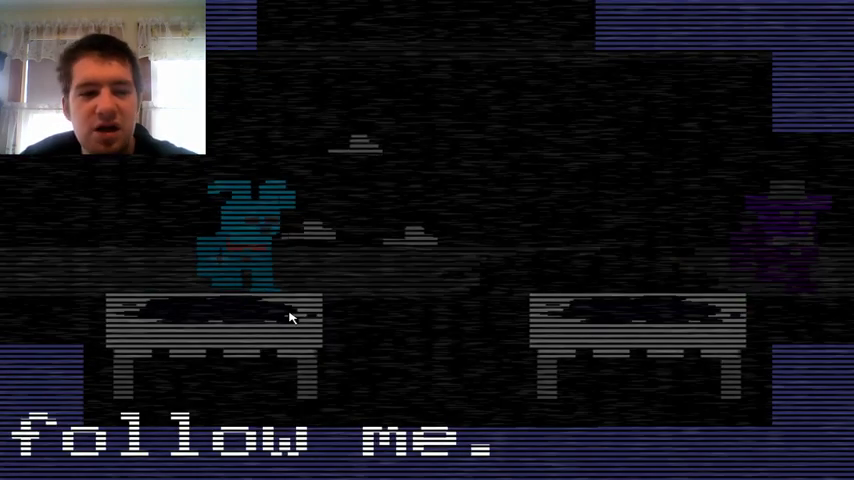
key(d)
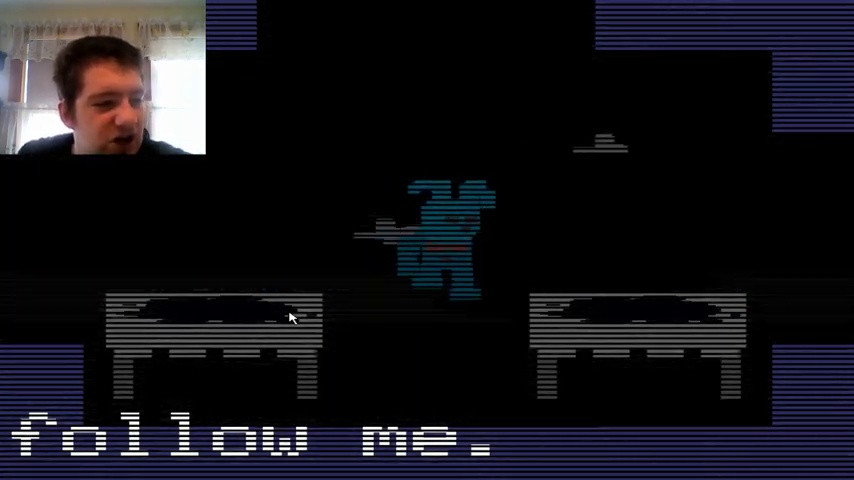
key(d)
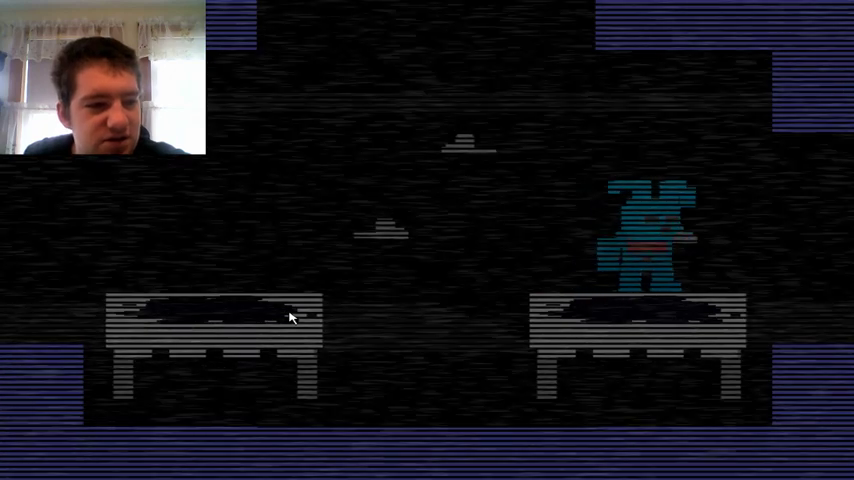
key(d)
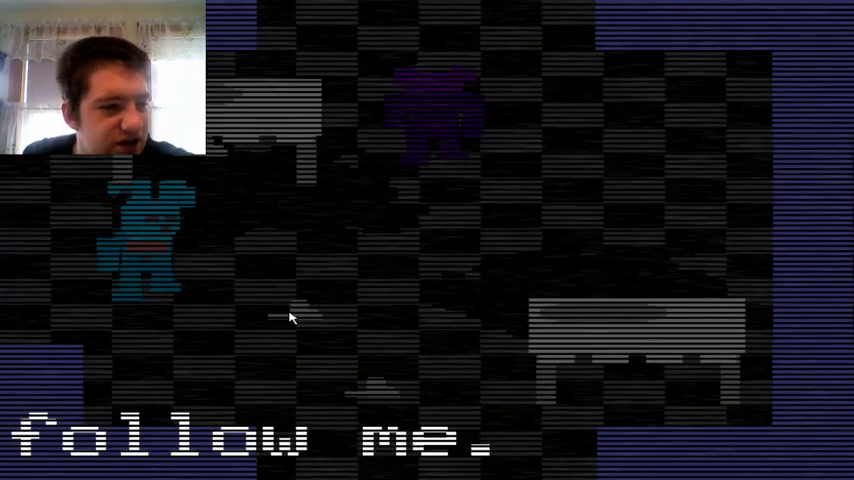
key(d)
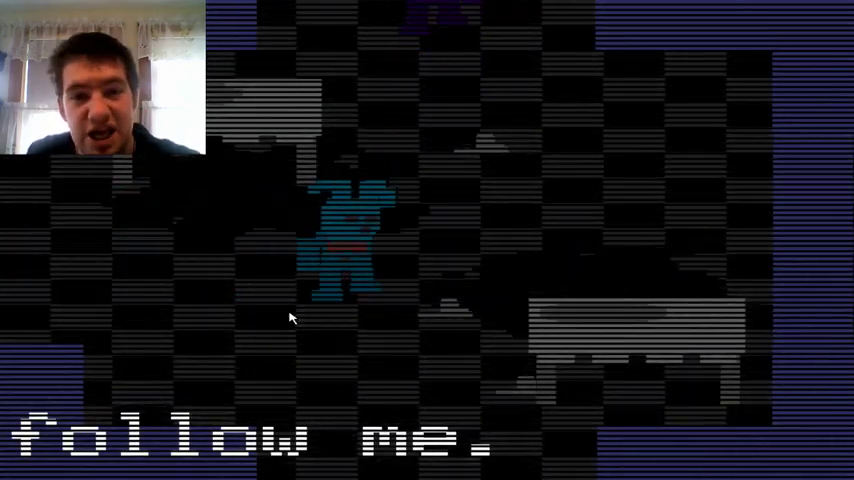
Go up through the top exit, then head down and right into the next room
key(w)
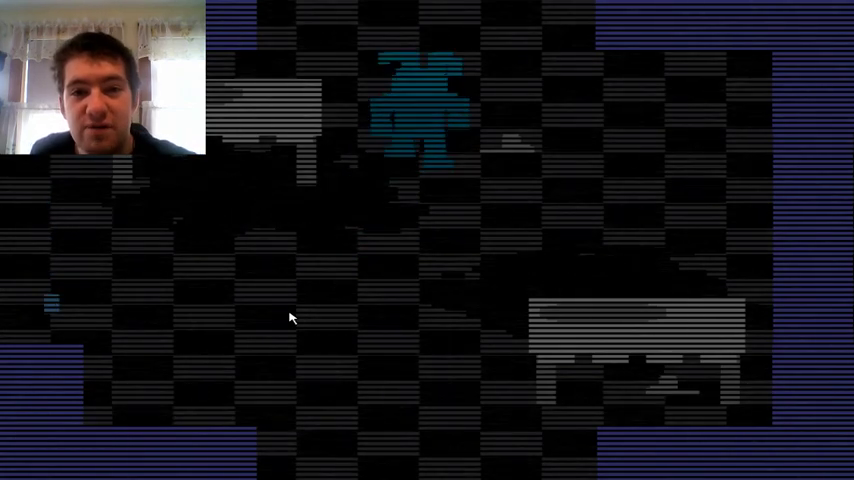
key(w)
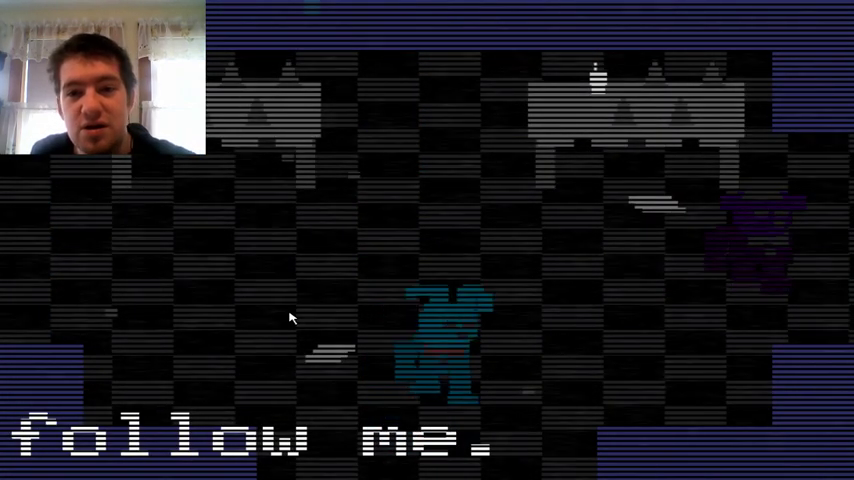
key(w)
key(d)
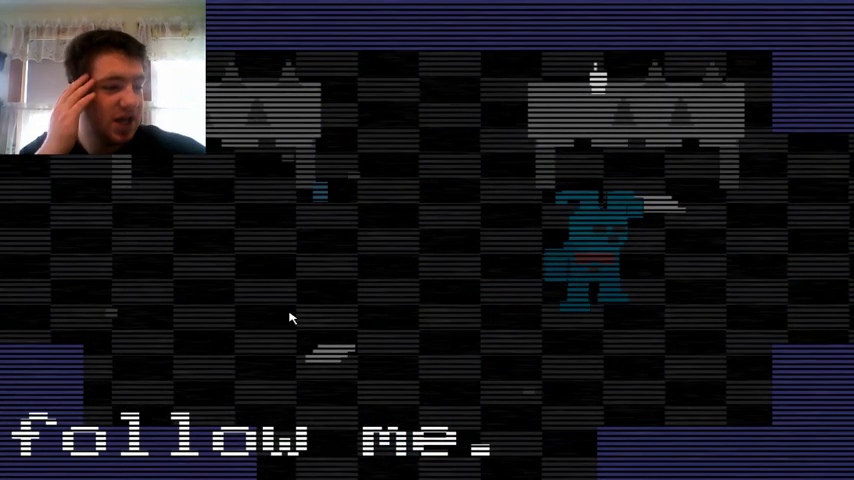
key(s)
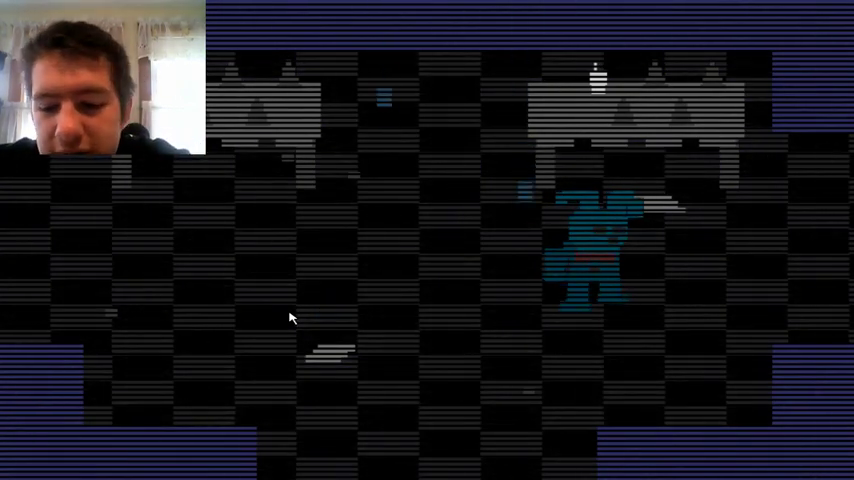
key(s)
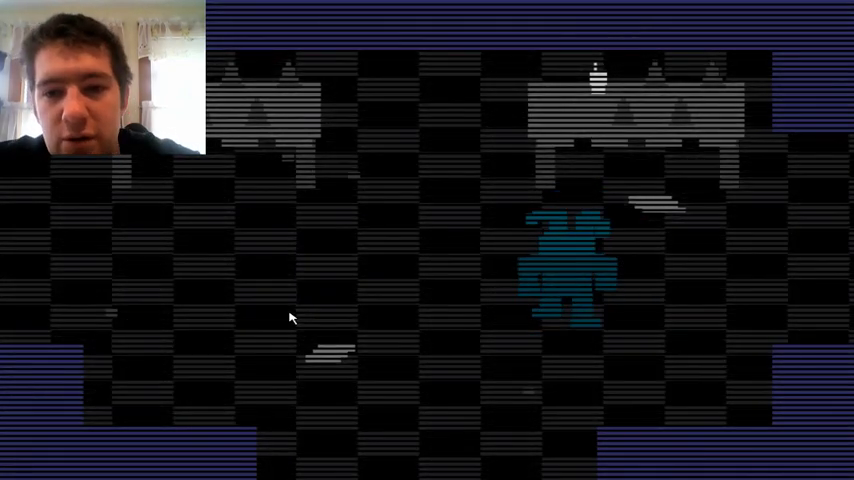
key(d)
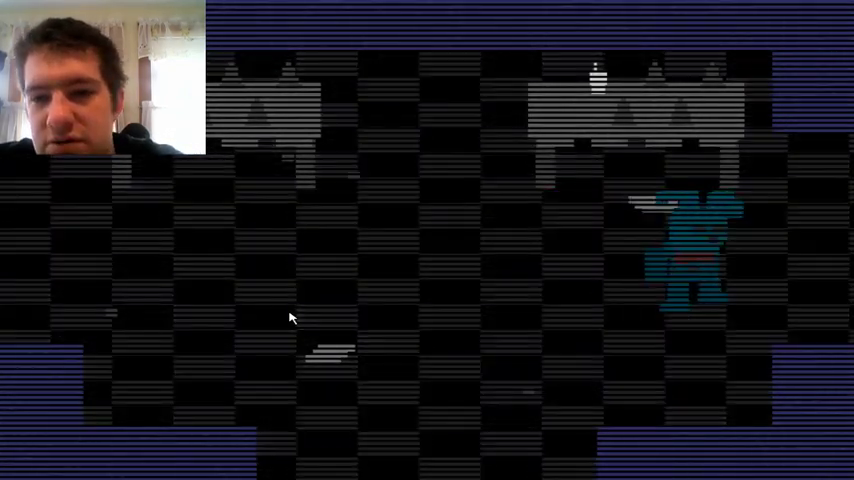
key(d)
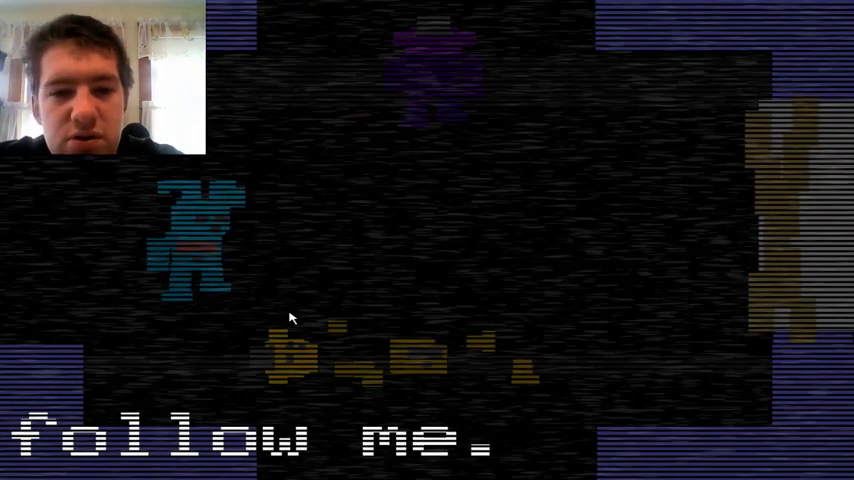
key(s)
key(s)
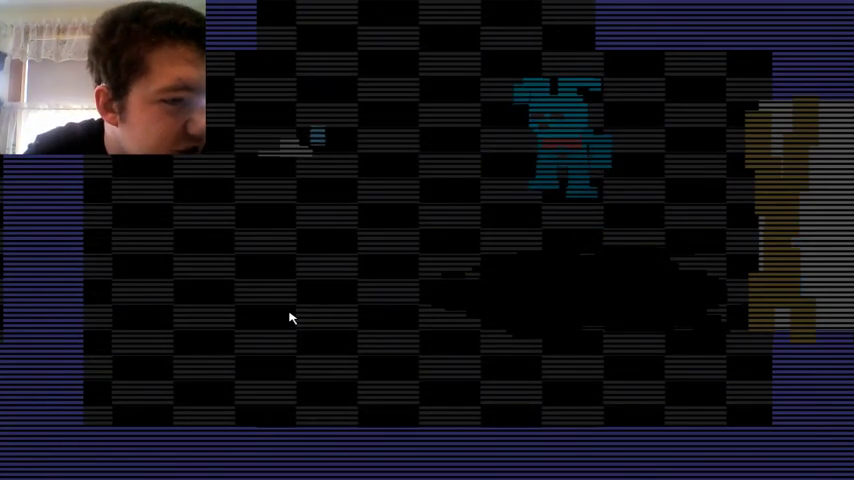
Walk the animatronic up and left into the new room
key(w)
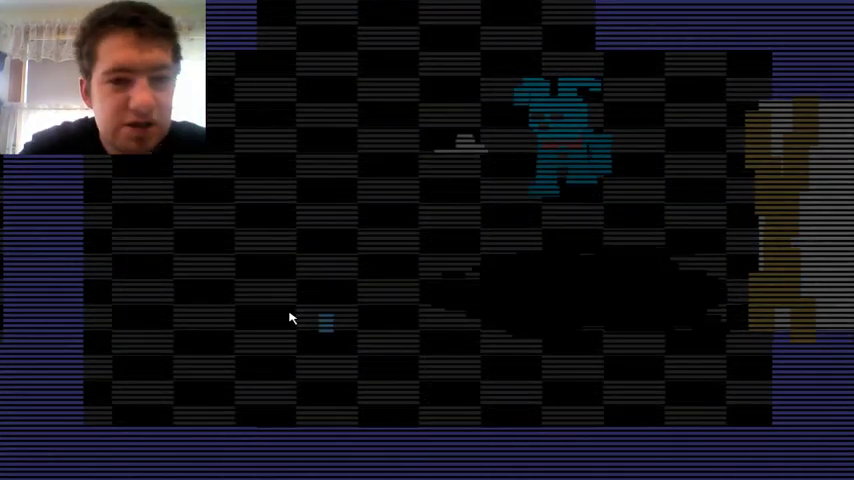
key(a)
key(w)
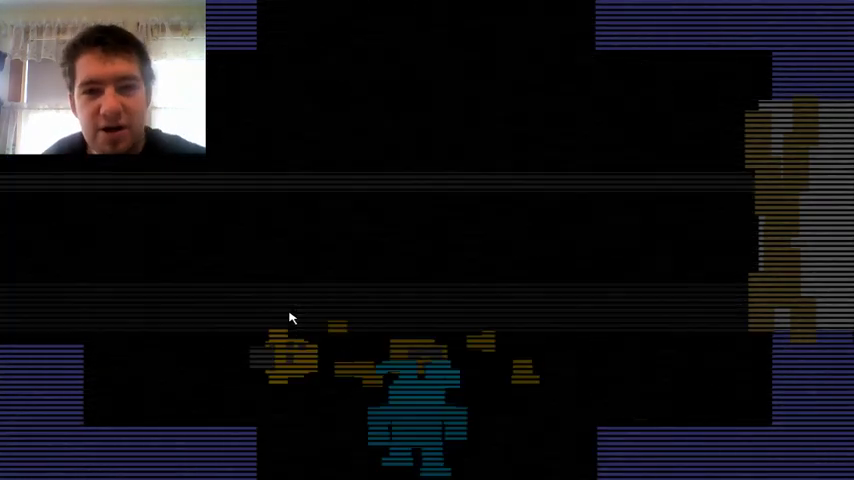
key(w)
key(w)
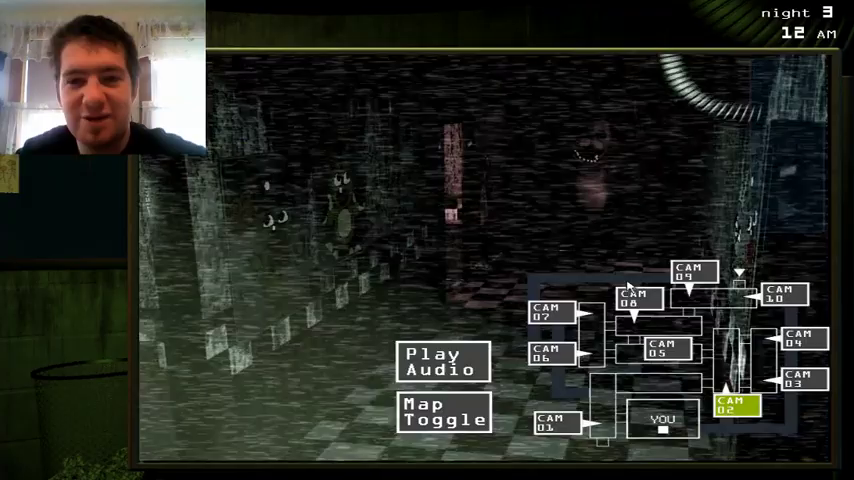
View CAM 08, raise the monitor again, then check CAM 09 and back to CAM 08
click(636, 297)
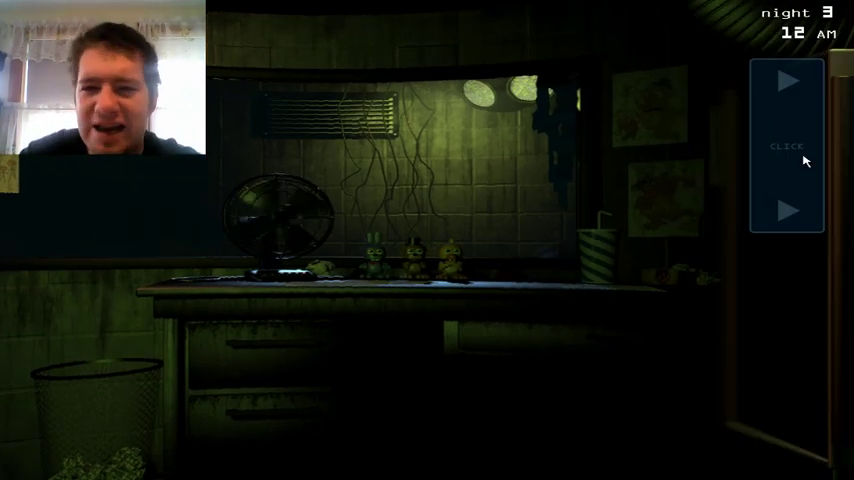
click(810, 162)
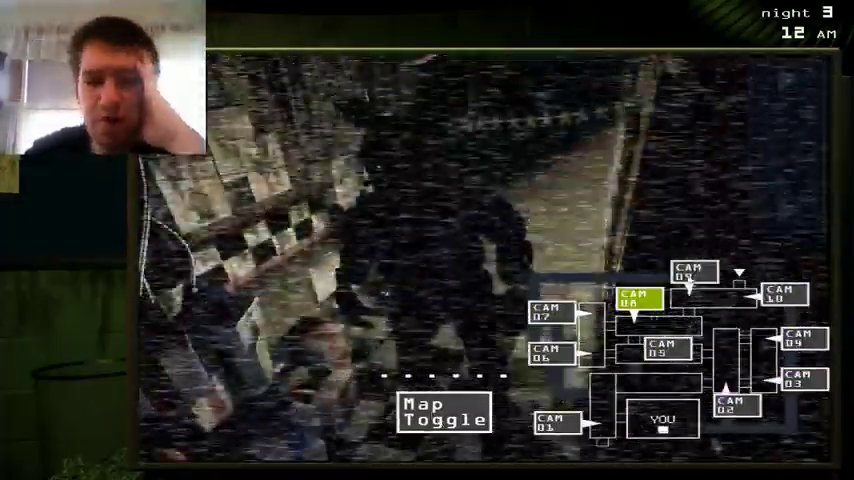
click(692, 272)
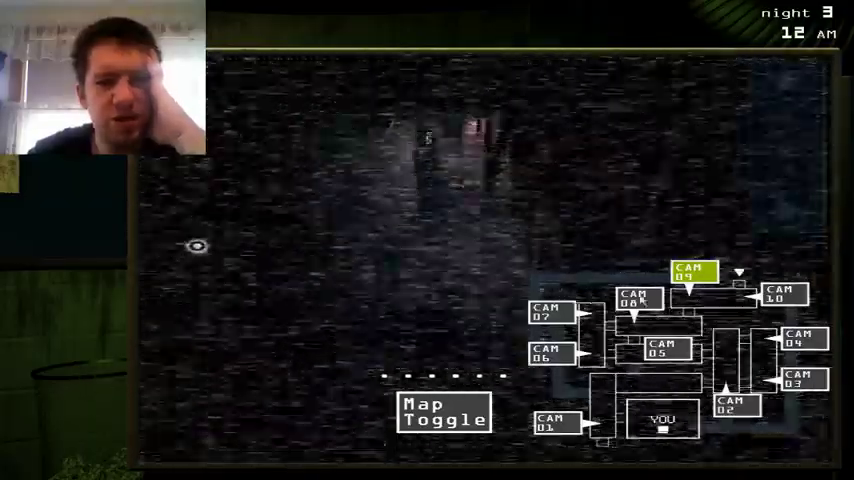
click(636, 297)
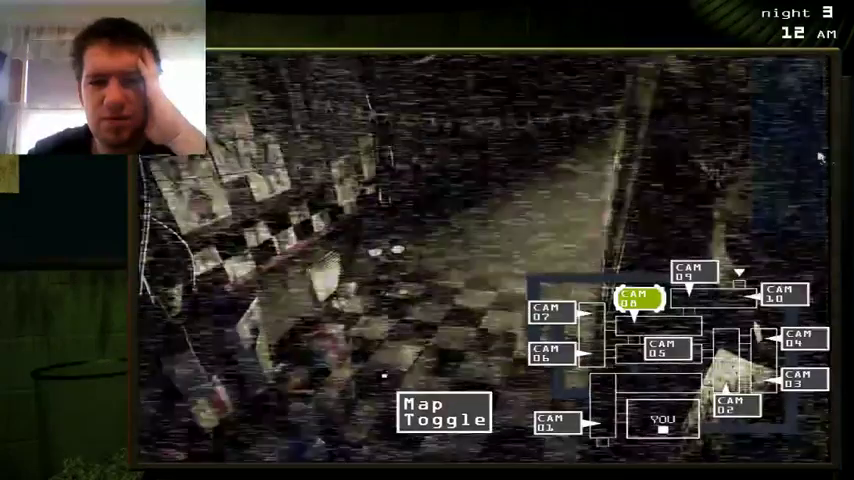
Lower the monitor, reboot the audio devices in the restart panel, and exit
click(444, 411)
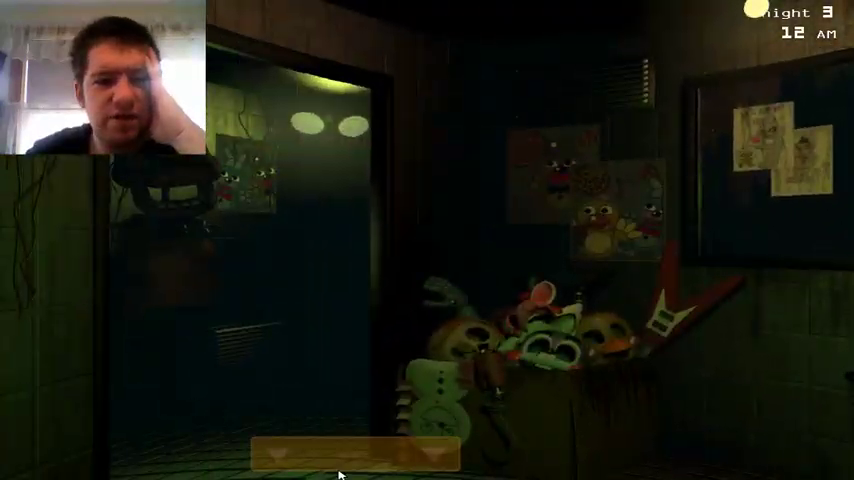
click(340, 470)
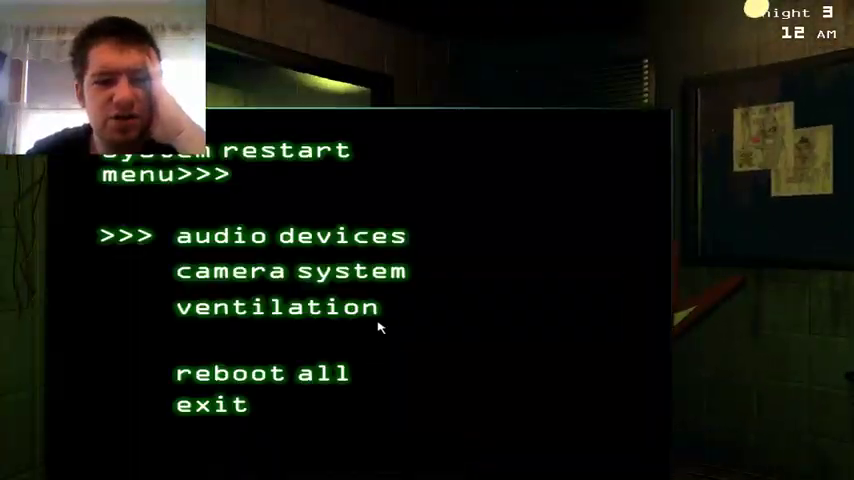
click(322, 245)
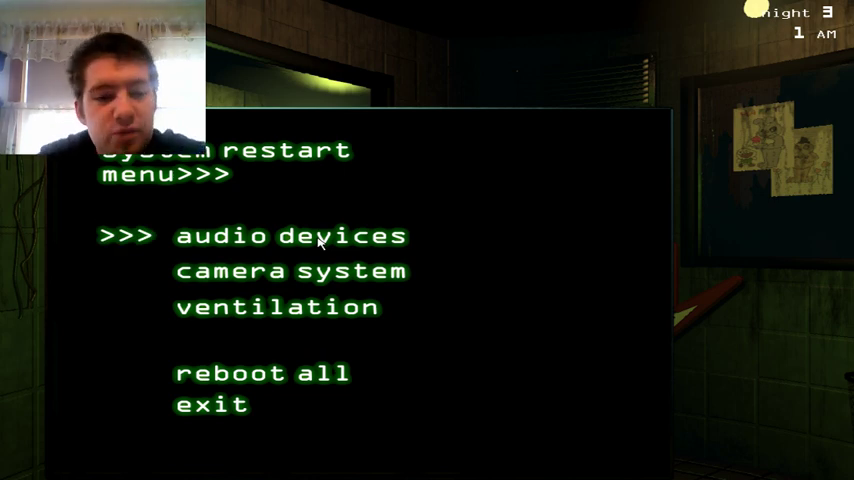
click(210, 404)
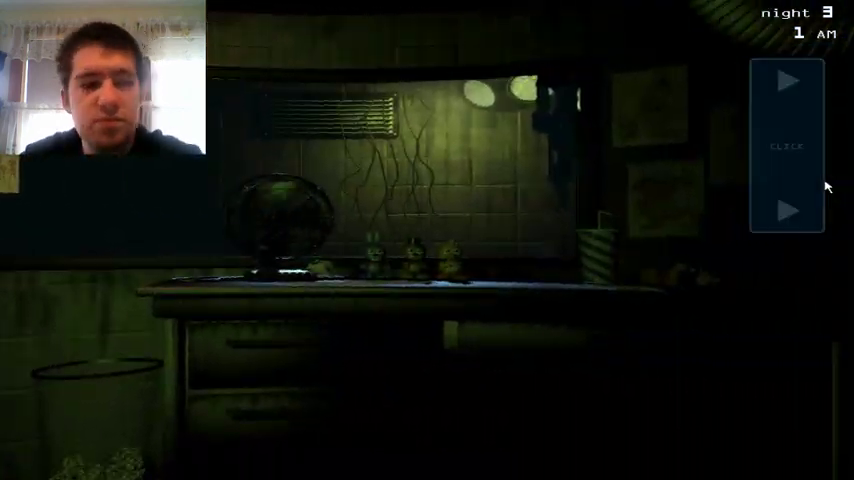
Briefly raise and lower the monitor, then start a ventilation reboot in the restart panel
click(827, 190)
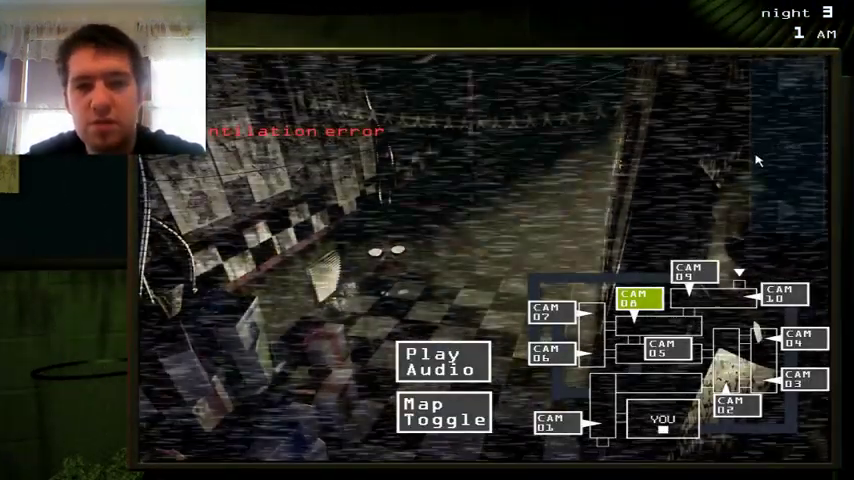
click(800, 160)
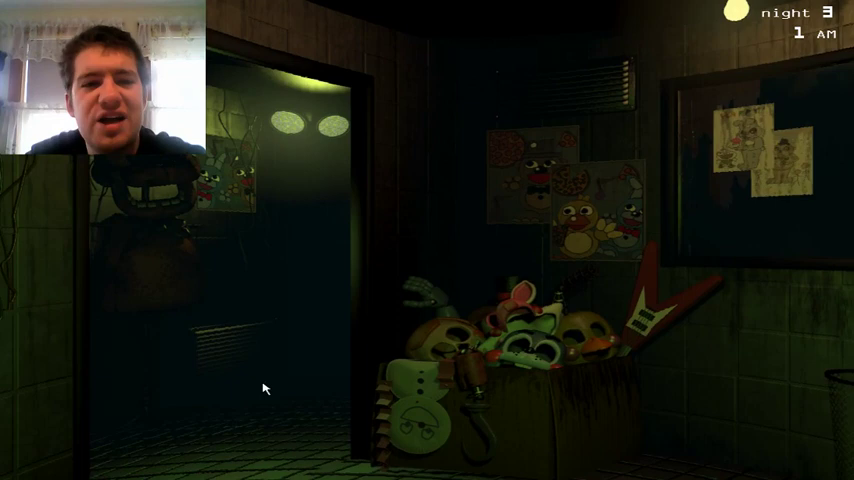
click(313, 452)
click(303, 310)
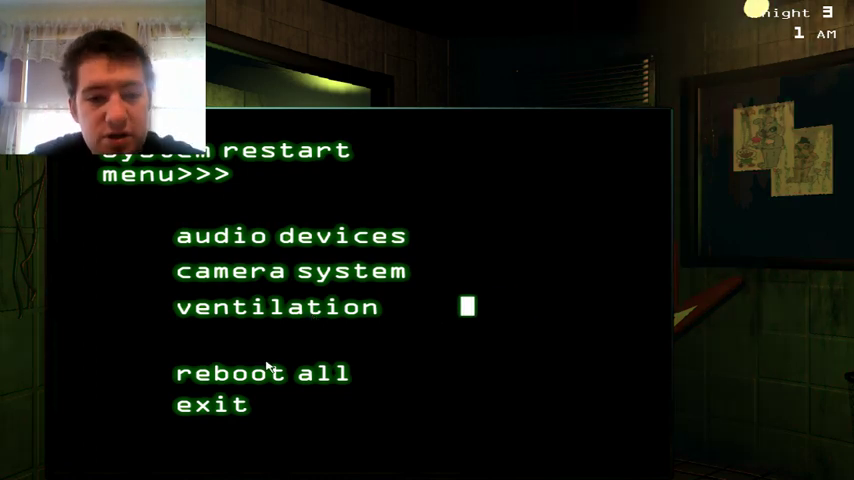
Leave the panel and check building cameras CAM 01, 06 and 08
click(224, 406)
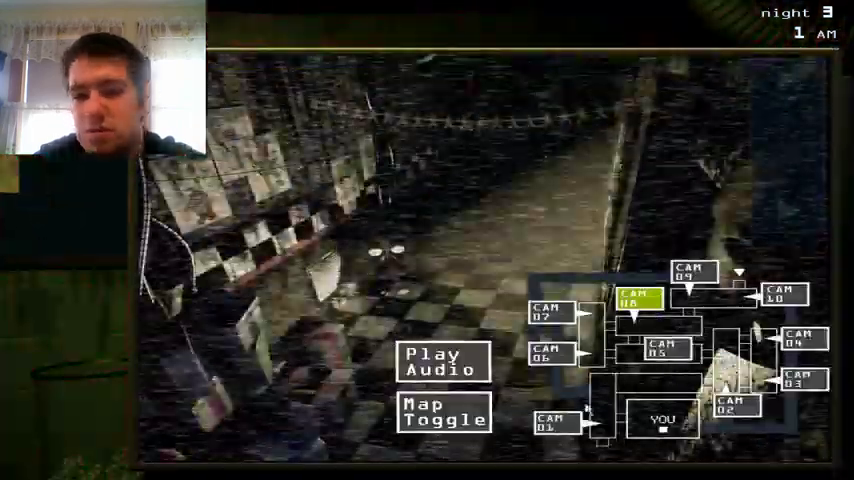
click(555, 421)
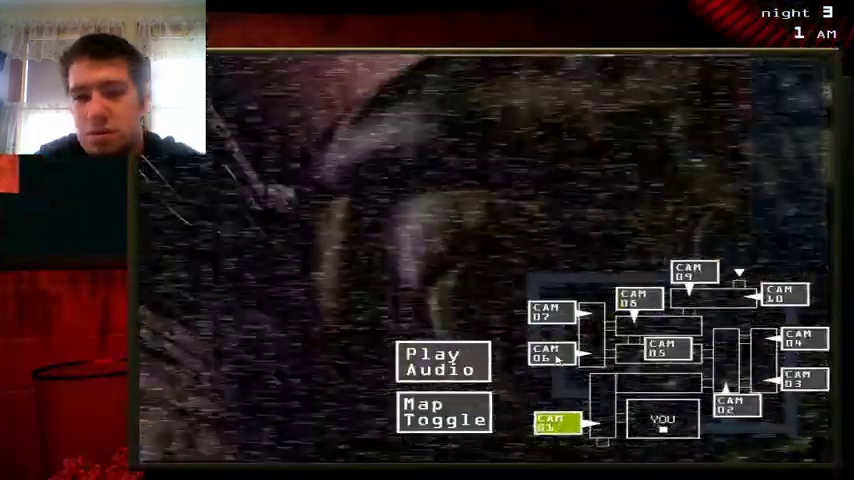
click(551, 352)
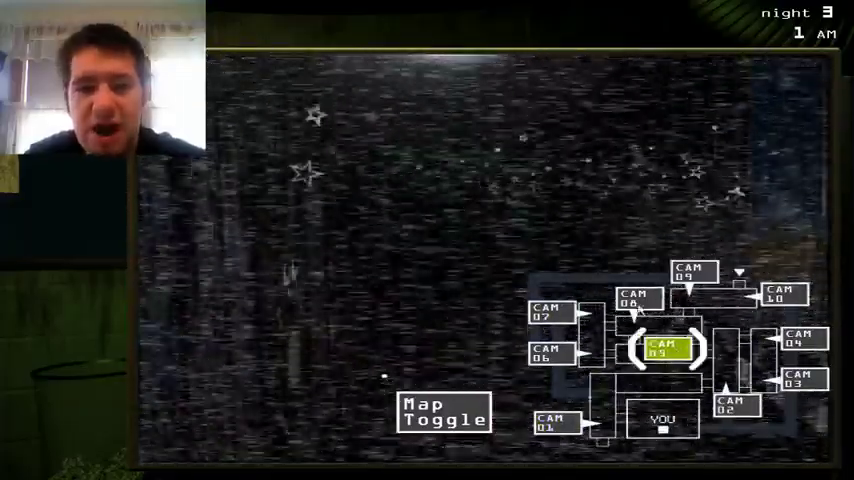
click(637, 298)
Switch to the vent map and view CAM 11, 12 and 13
click(463, 400)
click(555, 254)
click(600, 328)
click(672, 365)
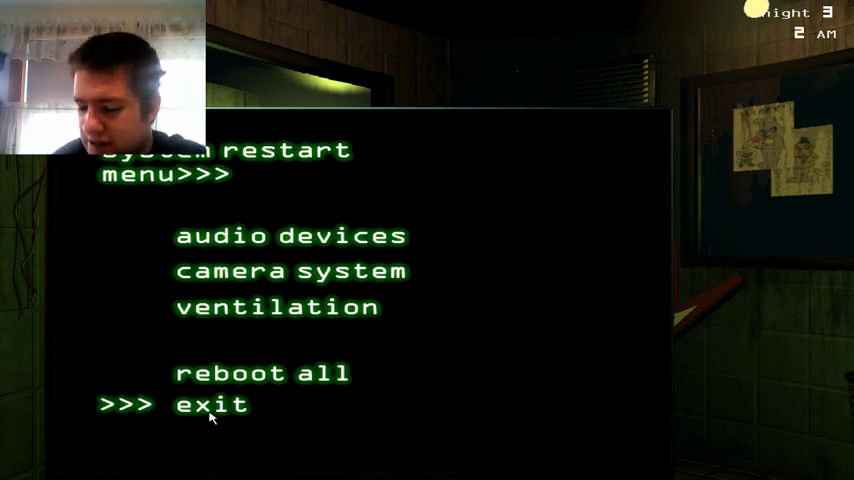
Leave the panel, play an audio lure, reboot a failing system, then play another lure
click(211, 410)
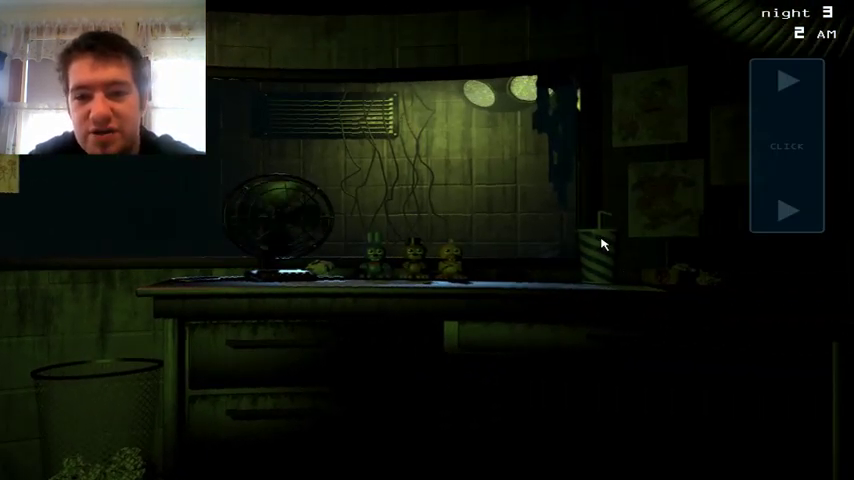
click(786, 210)
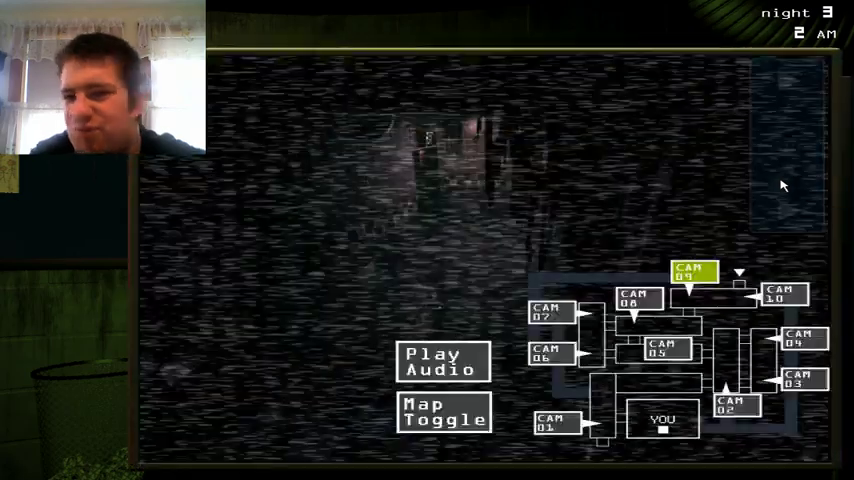
click(443, 362)
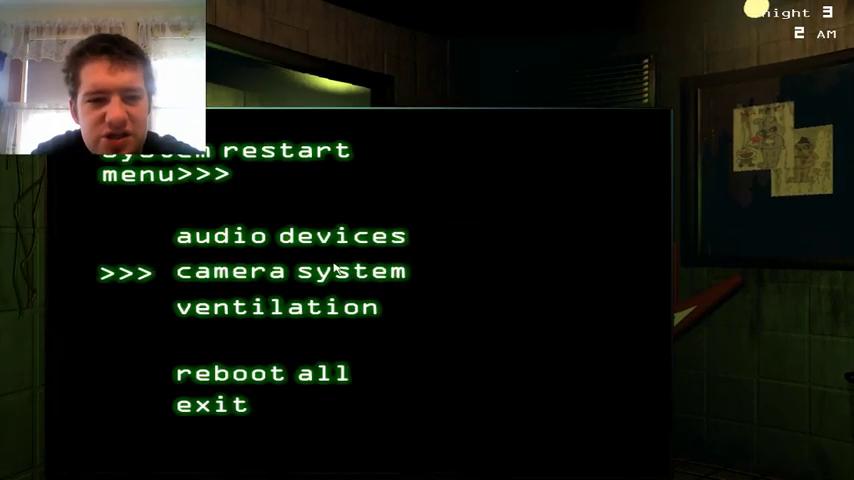
click(335, 240)
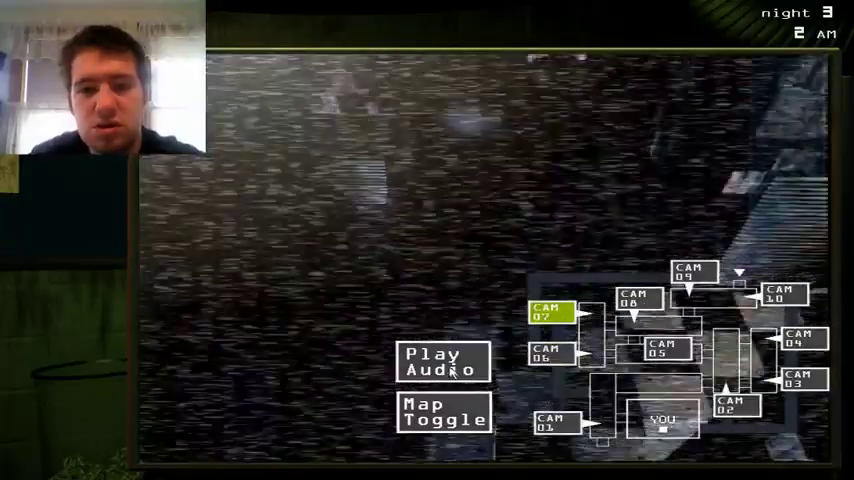
click(445, 362)
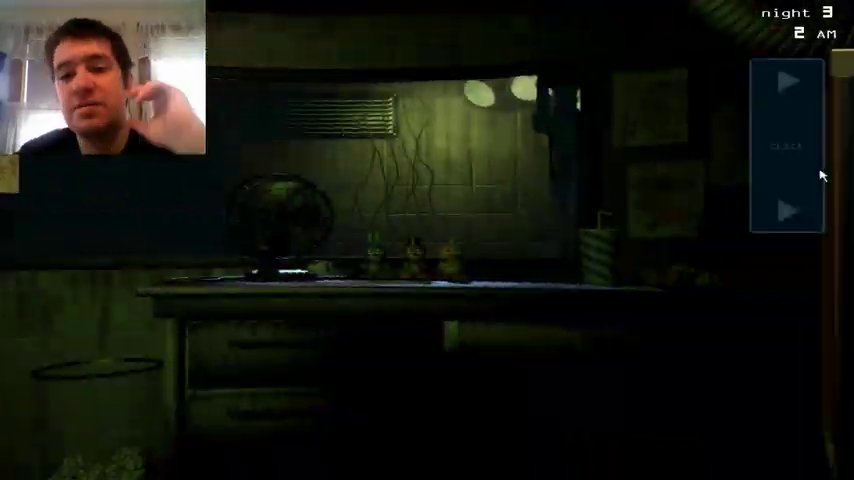
Cycle vent cameras CAM 11, 12, 14, 15 and 13, then check CAM 08 and 07
click(790, 145)
click(443, 410)
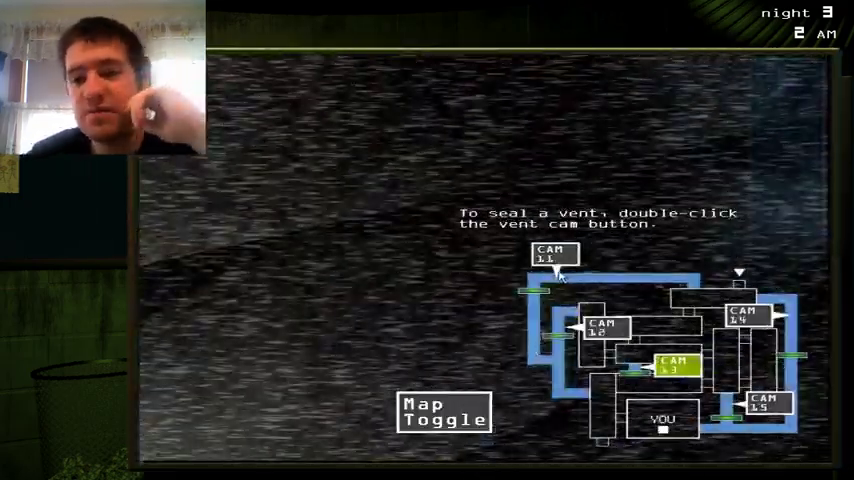
click(551, 256)
click(605, 327)
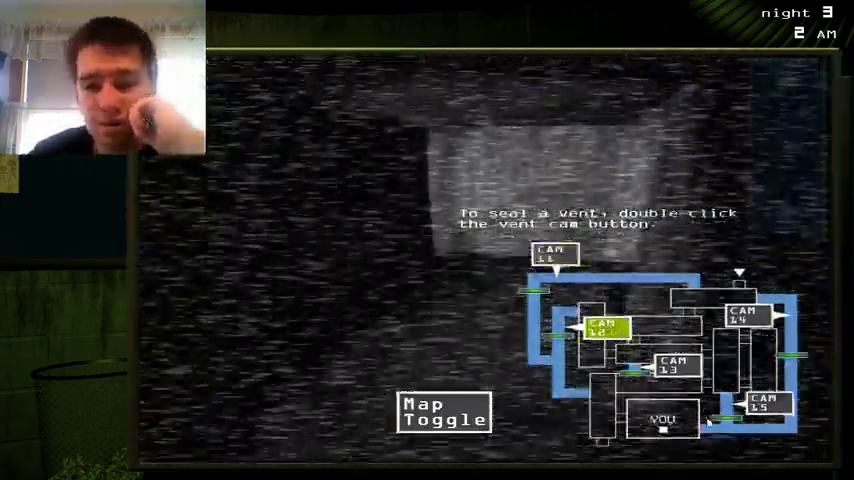
click(748, 315)
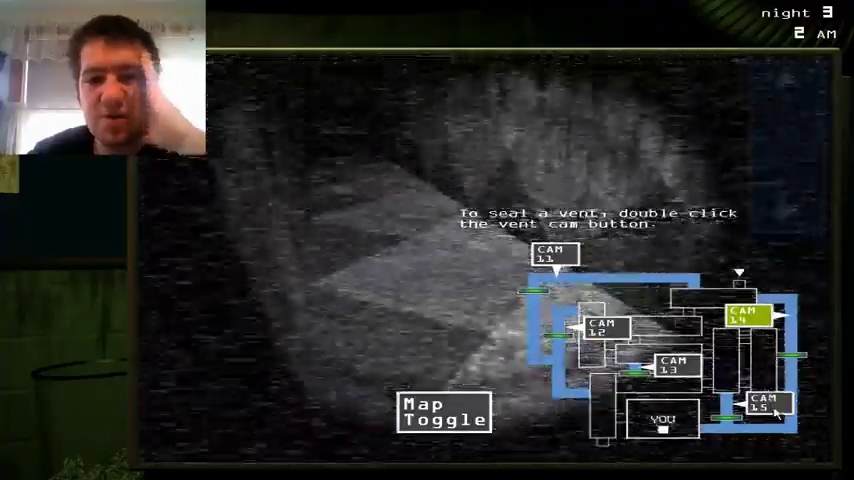
click(765, 403)
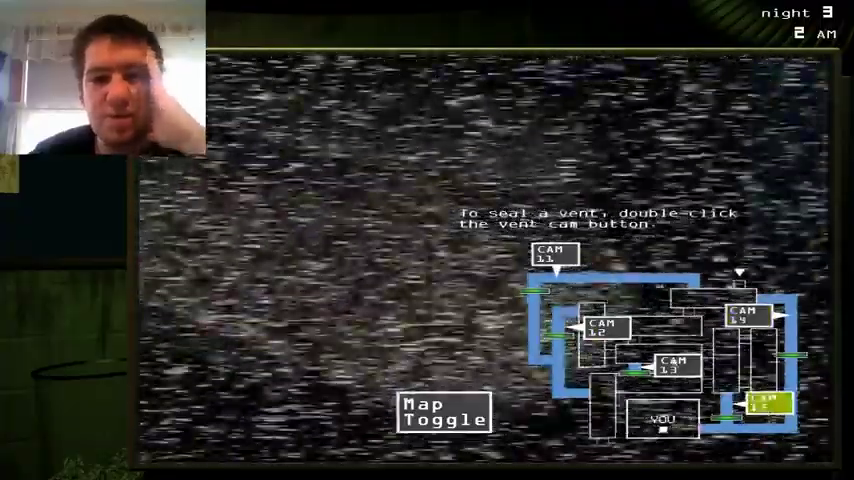
click(675, 365)
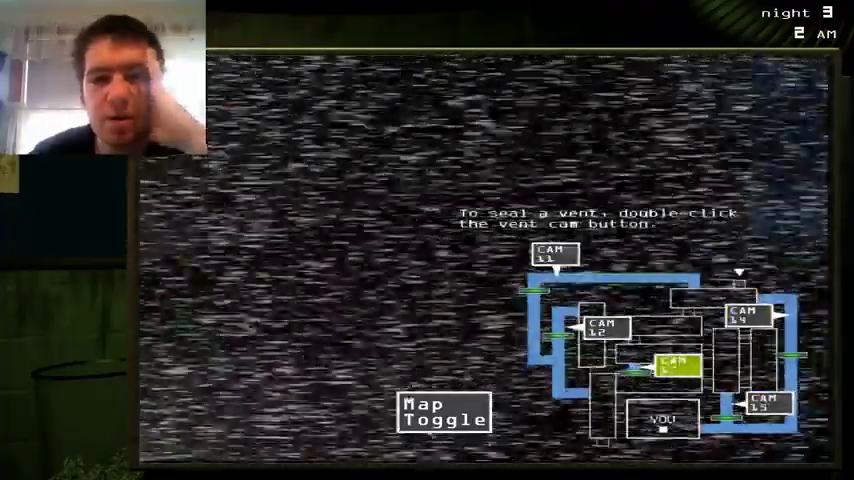
click(444, 412)
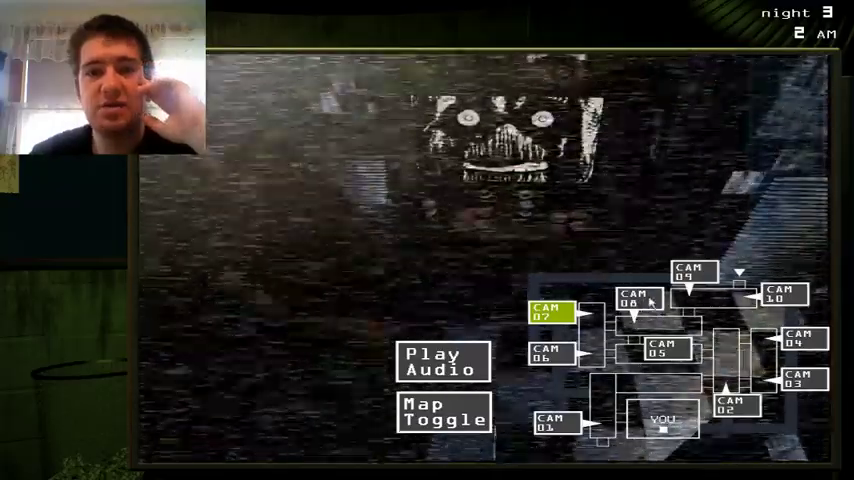
click(638, 298)
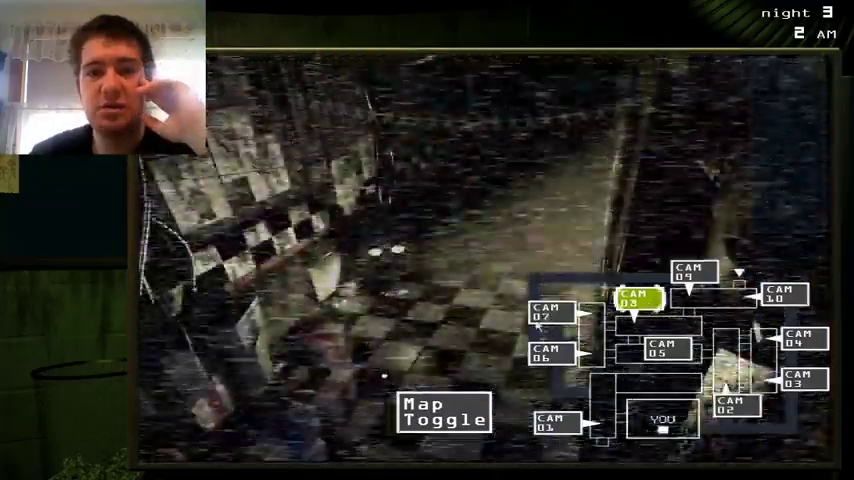
click(552, 312)
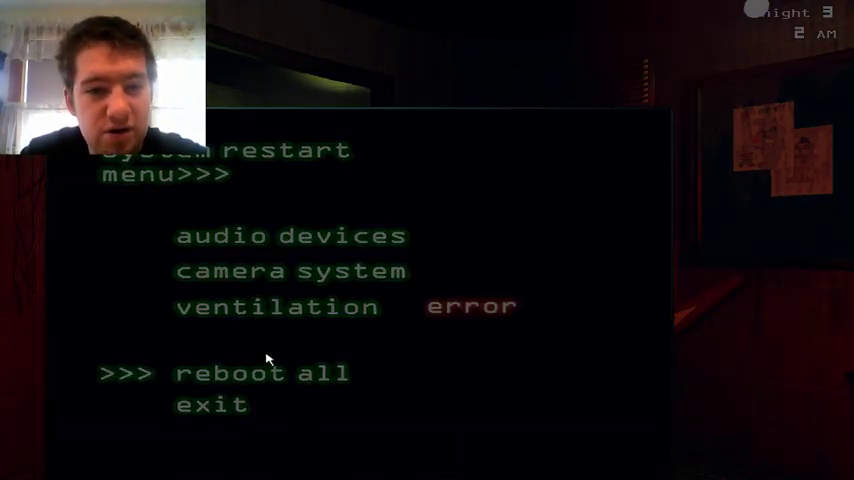
Leave the restart panel, glance at the cameras and CAM 06, then reopen the restart panel
click(234, 407)
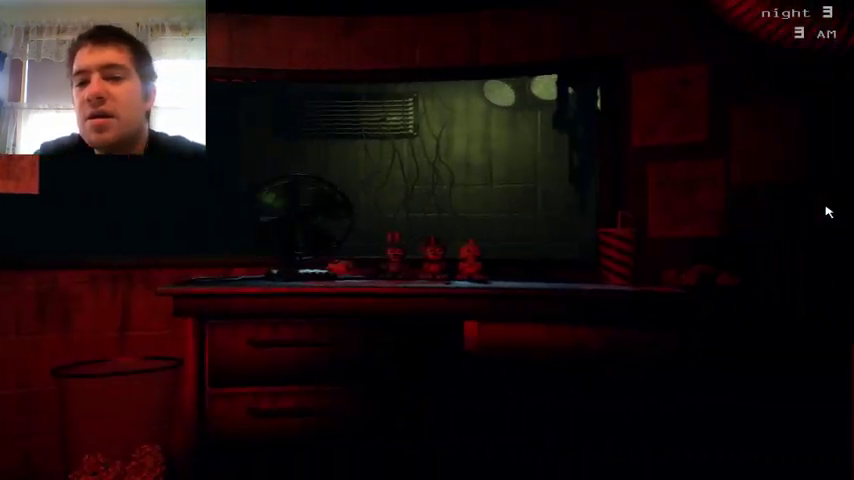
click(828, 211)
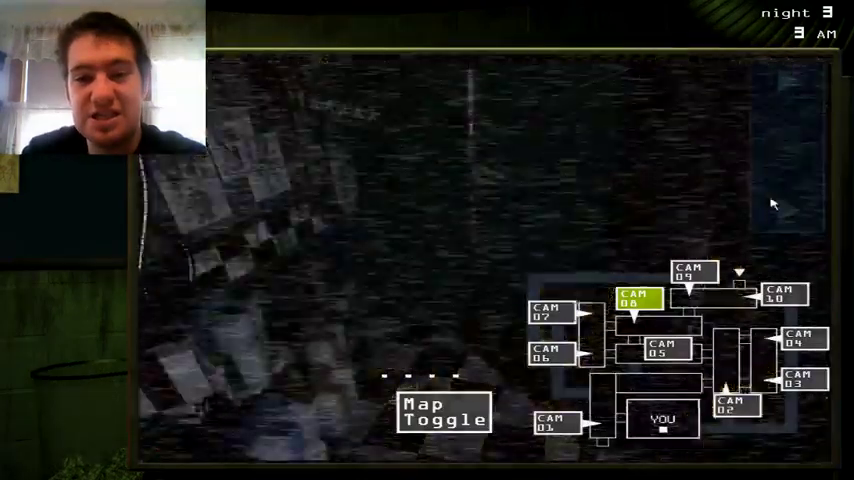
click(776, 201)
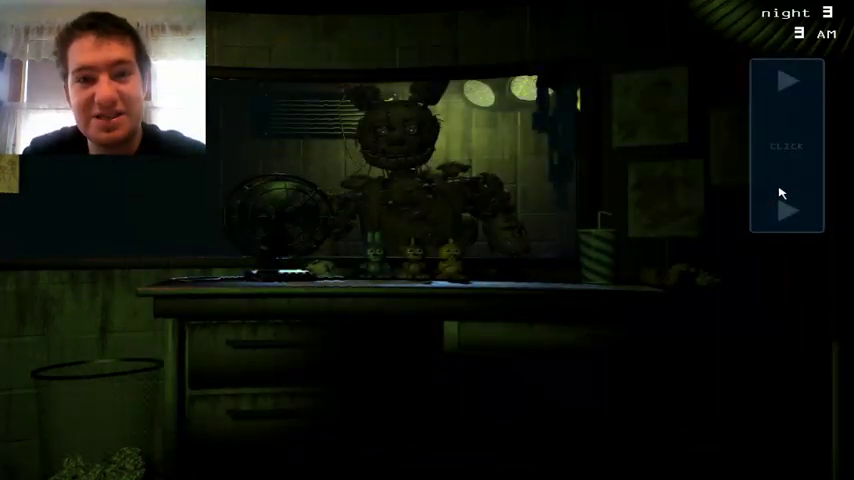
click(781, 193)
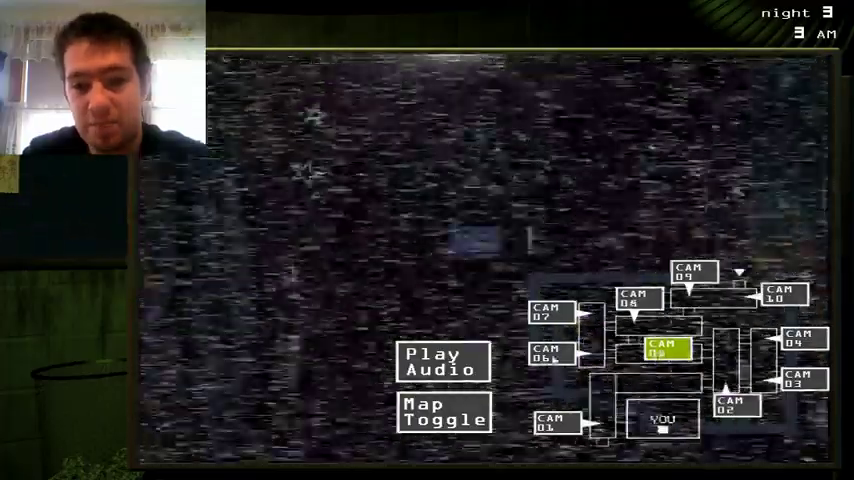
click(551, 352)
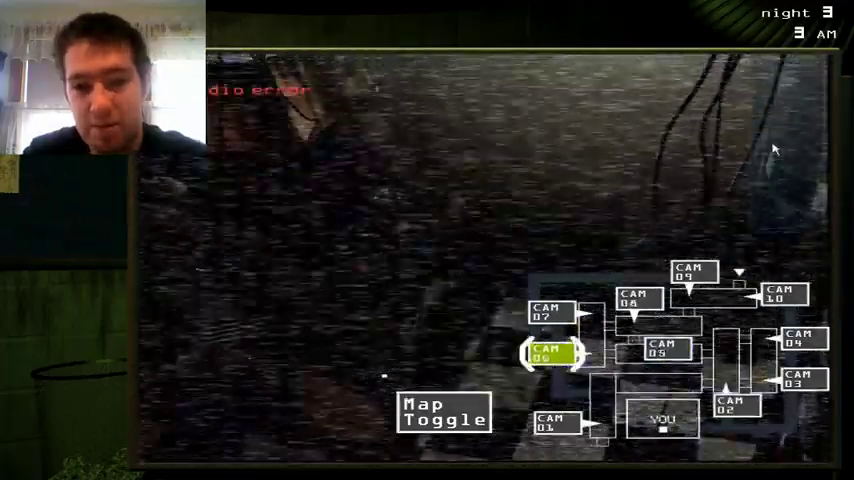
click(781, 190)
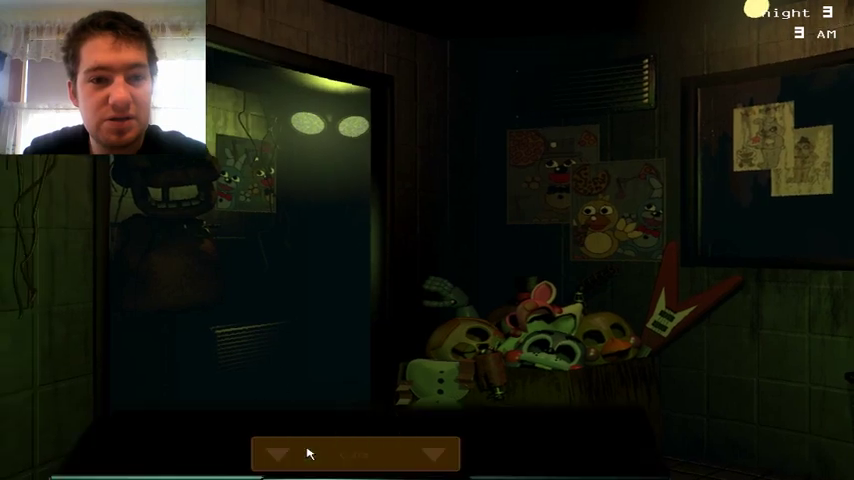
click(311, 454)
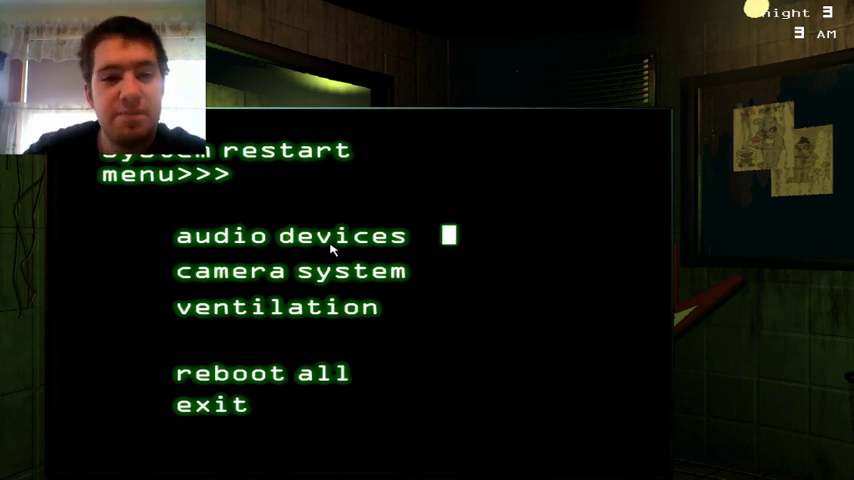
Leave the restart panel and check CAM 08, CAM 07 and vent CAM 11
click(215, 404)
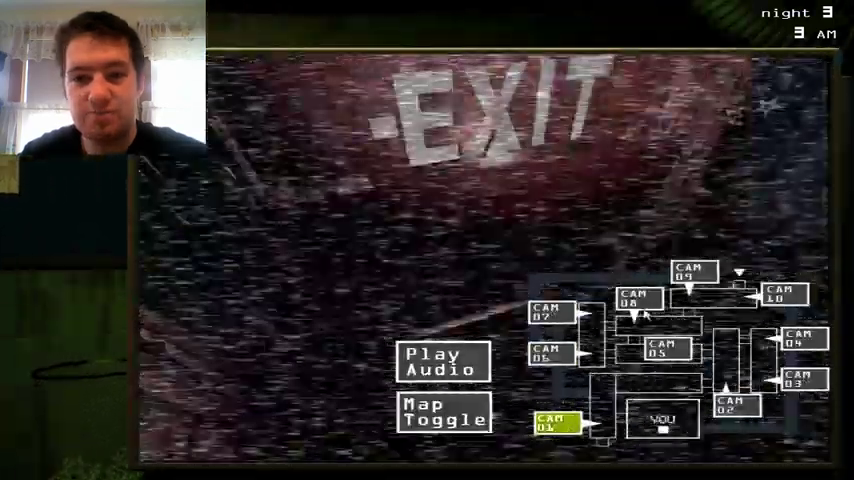
click(636, 298)
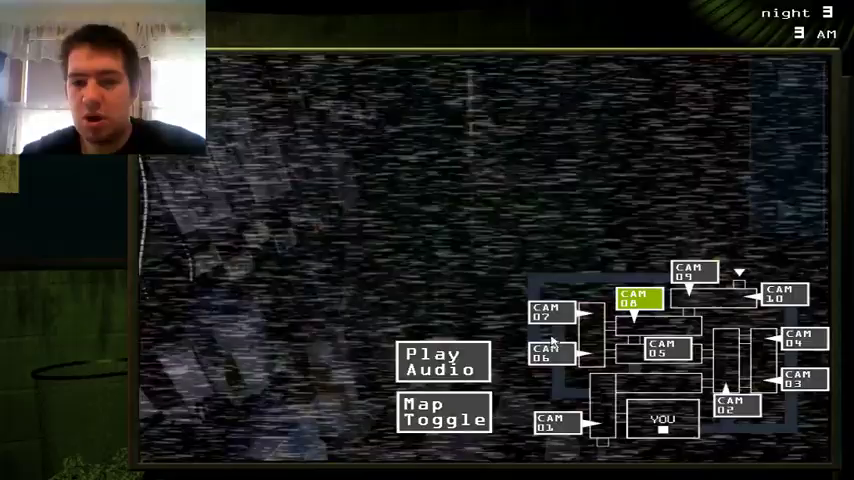
click(551, 311)
click(452, 432)
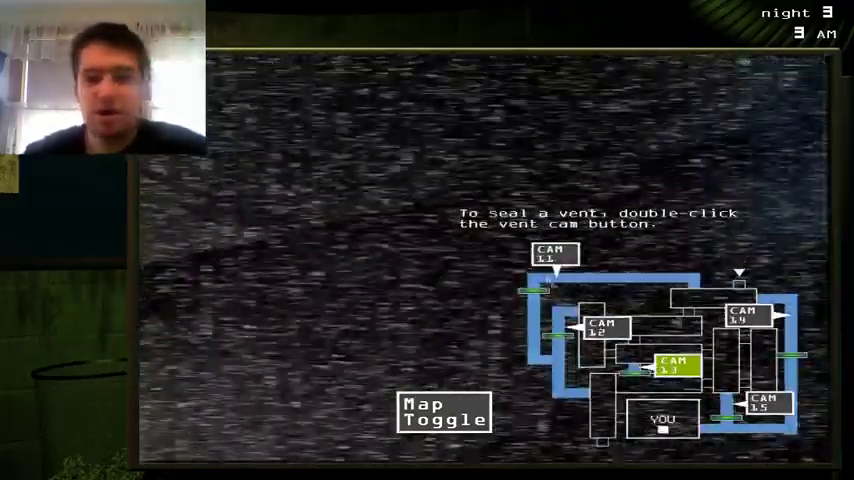
click(554, 254)
Lower the monitor, reboot the camera system, and exit the restart panel
click(780, 440)
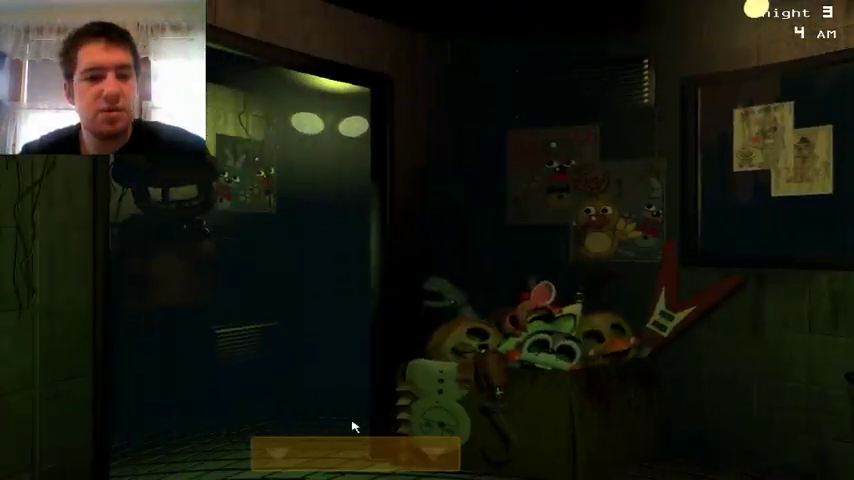
click(385, 453)
click(330, 280)
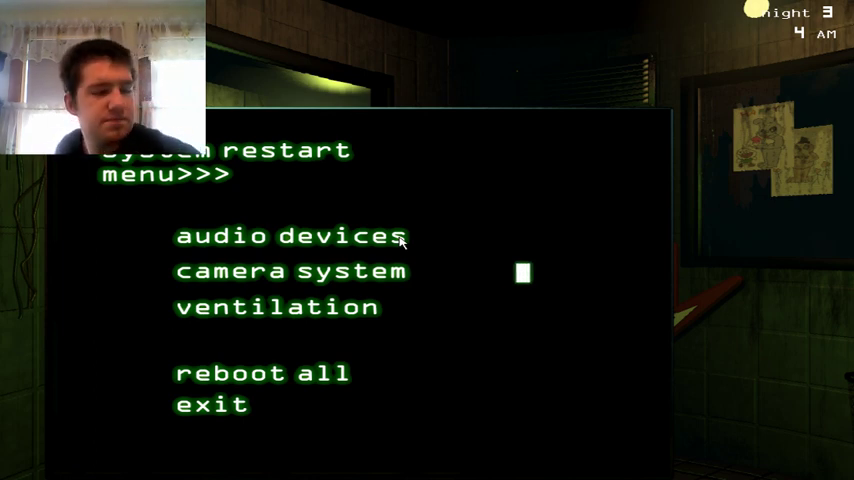
click(225, 406)
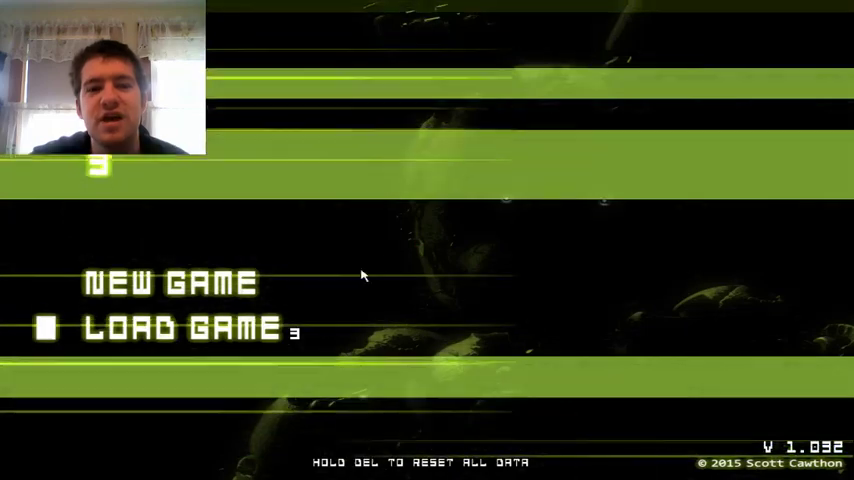
Resume Night 3 at 12 AM, play an audio lure on CAM 08, then recheck CAM 08
click(249, 330)
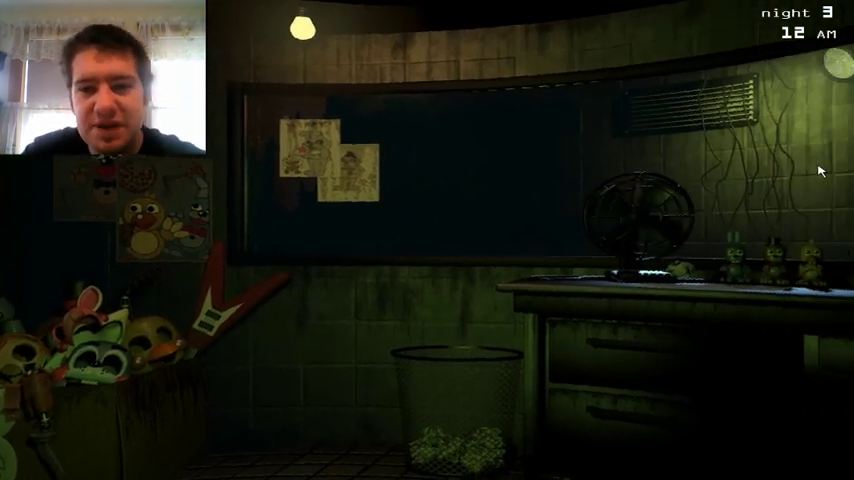
mouse_move(640, 460)
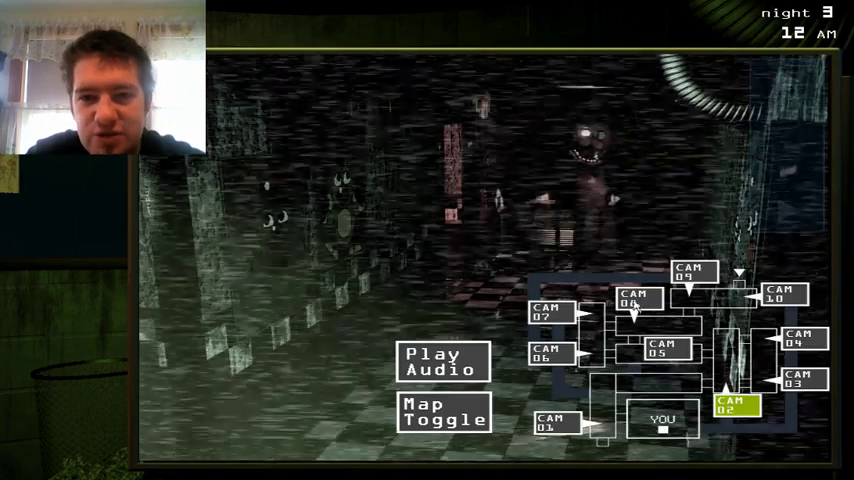
click(636, 298)
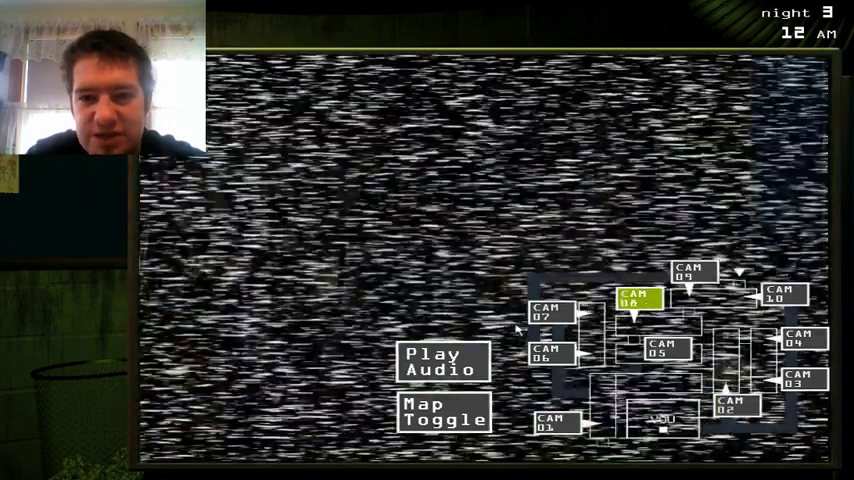
click(444, 361)
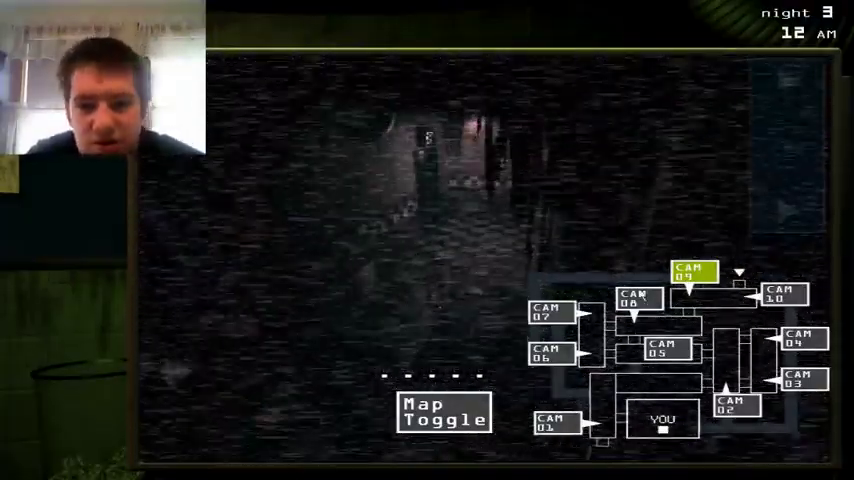
click(644, 300)
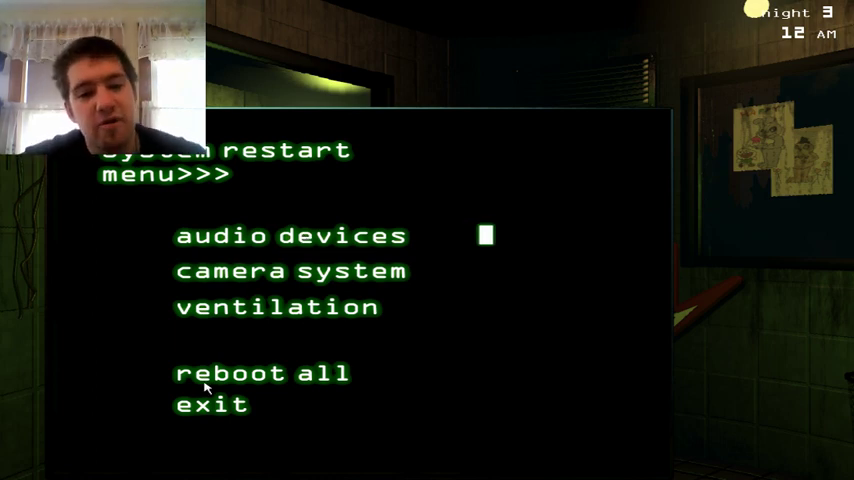
Leave the restart panel and check the CAM 08 feed
click(226, 412)
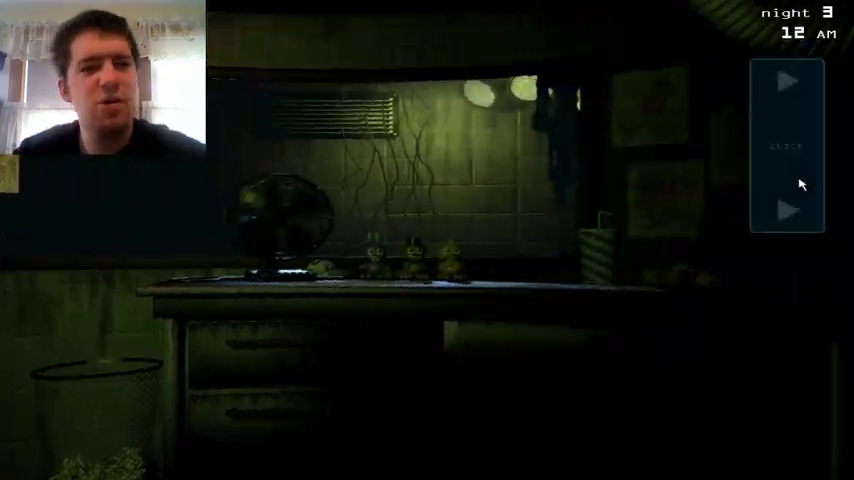
click(788, 210)
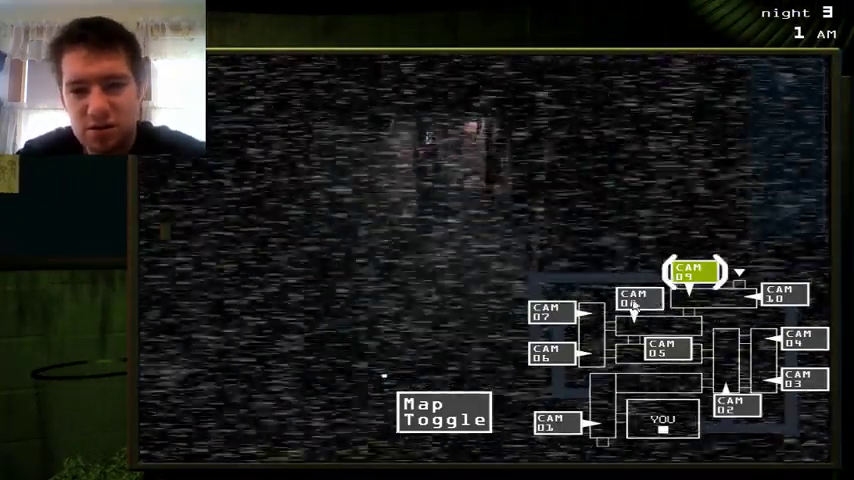
click(633, 300)
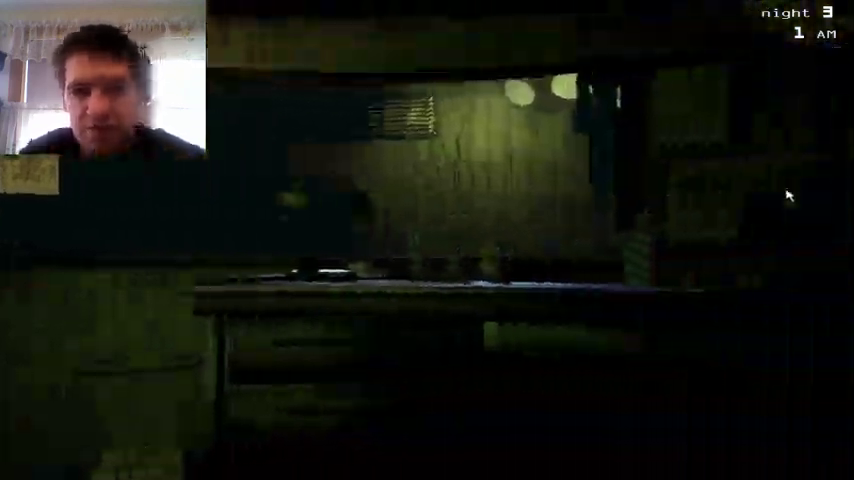
Check vent CAM 14 and CAM 09, then put the monitor down
click(600, 465)
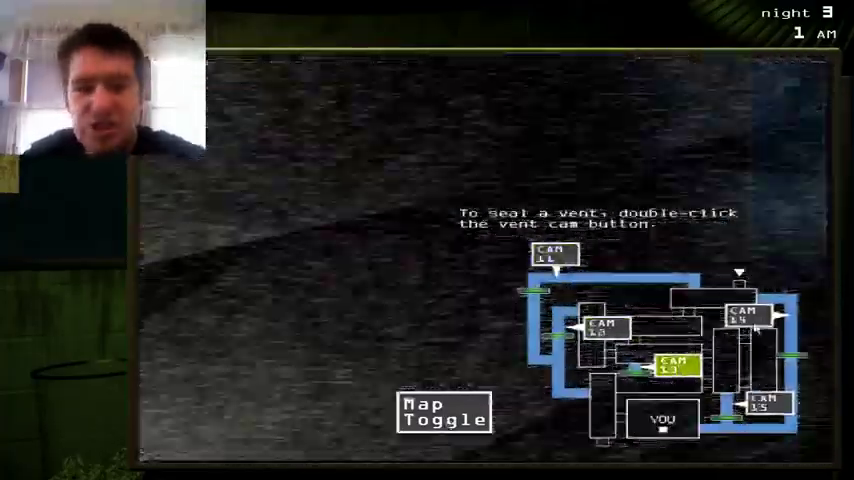
click(748, 316)
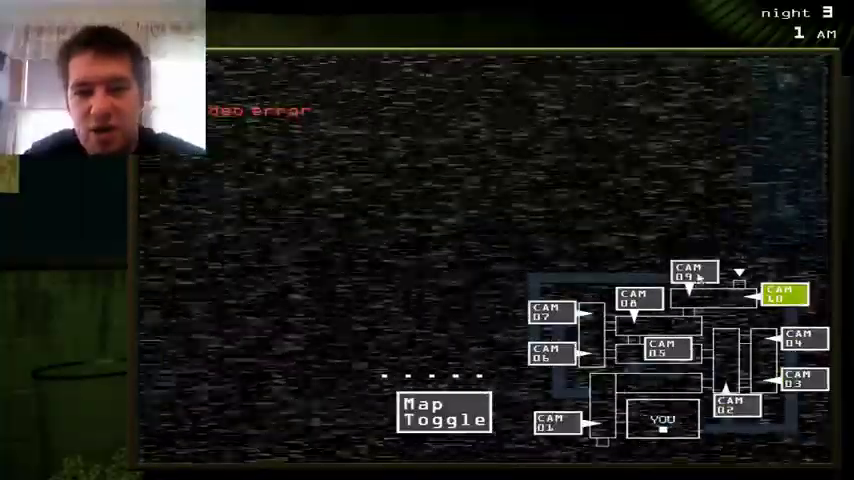
click(699, 278)
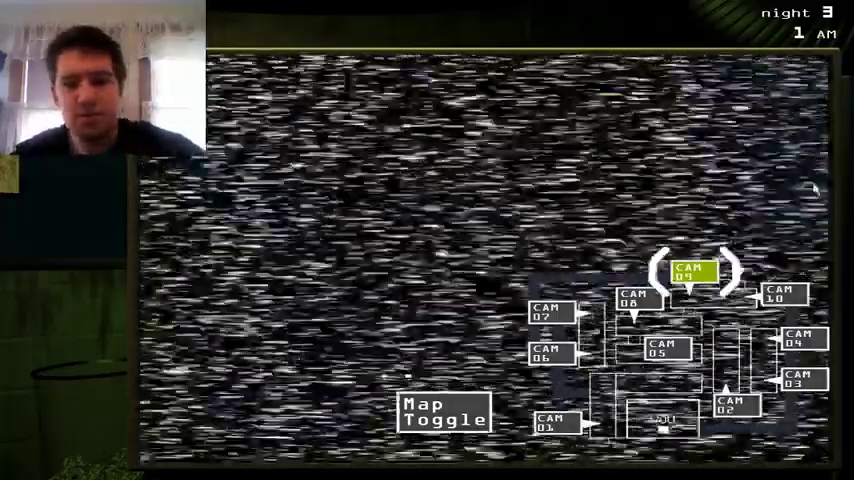
click(444, 412)
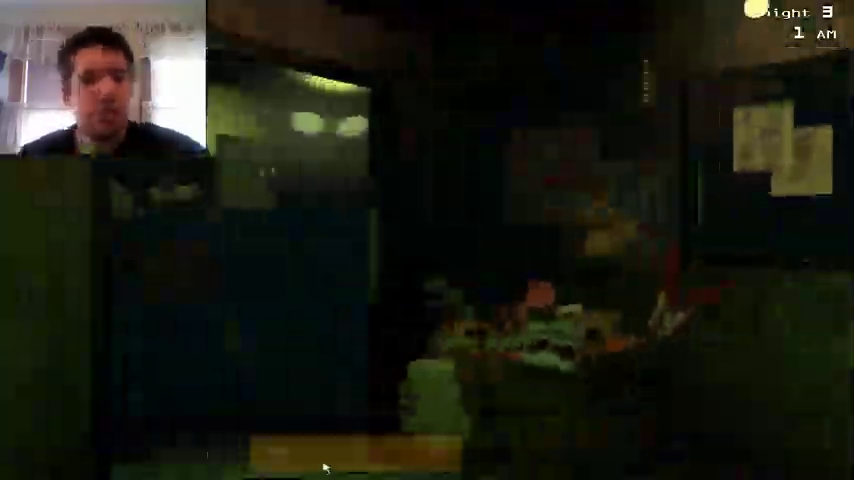
Use 'reboot all' in the system restart menu, then exit to the 3 AM office
click(60, 420)
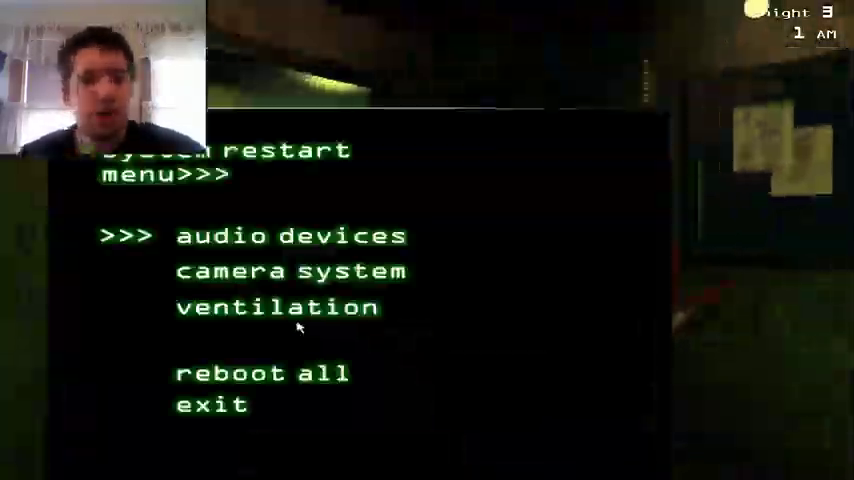
click(290, 375)
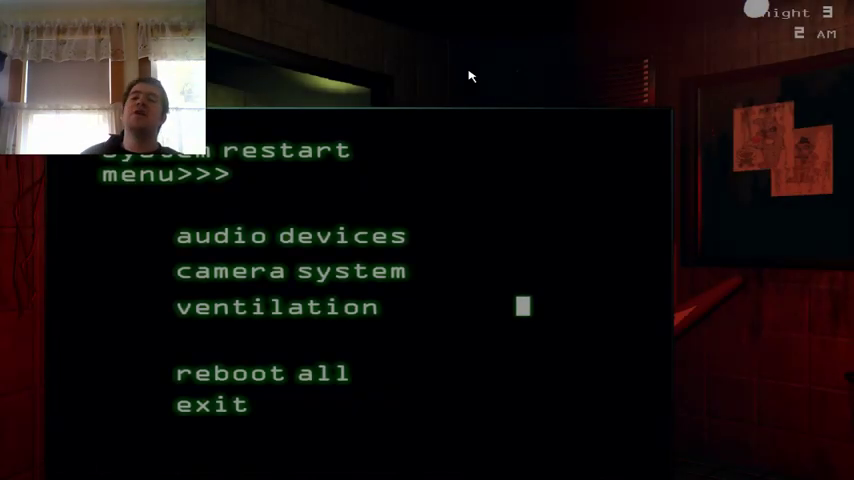
click(203, 408)
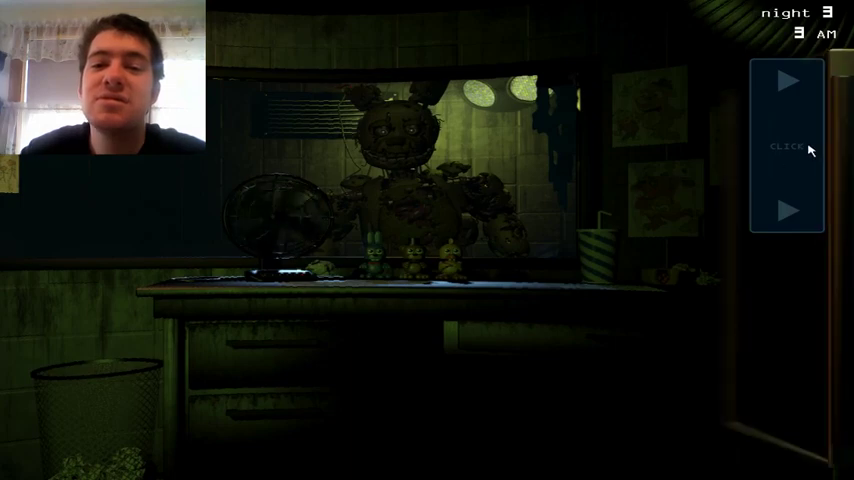
Reboot ventilation and audio devices, then raise the monitor to watch CAM 01
click(814, 149)
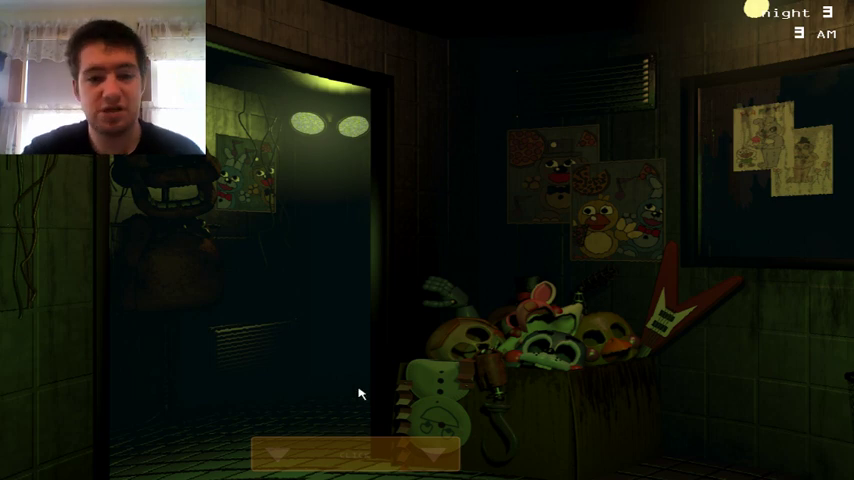
click(325, 468)
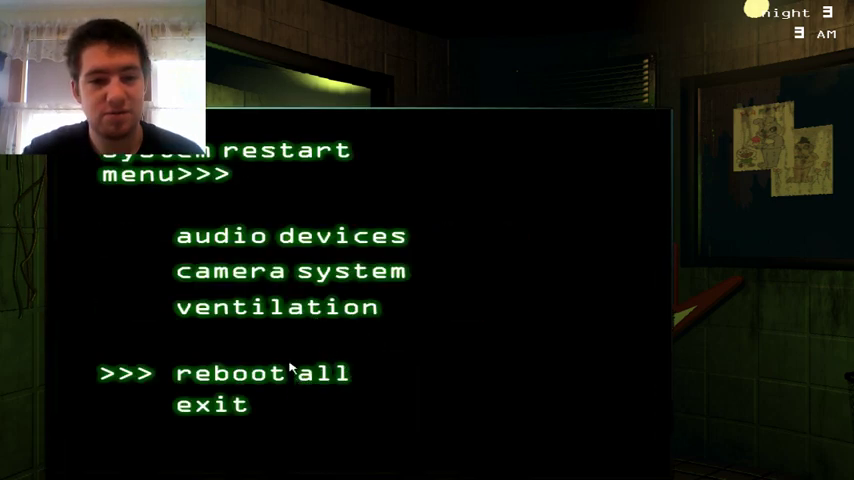
click(295, 318)
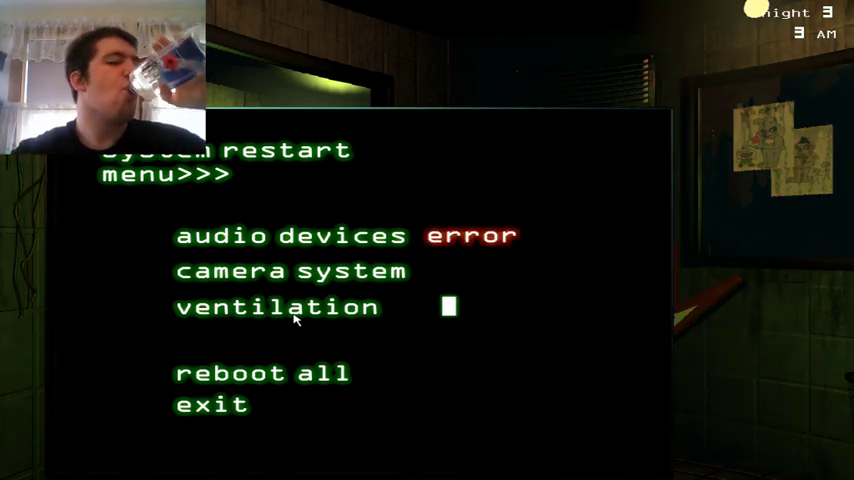
click(293, 238)
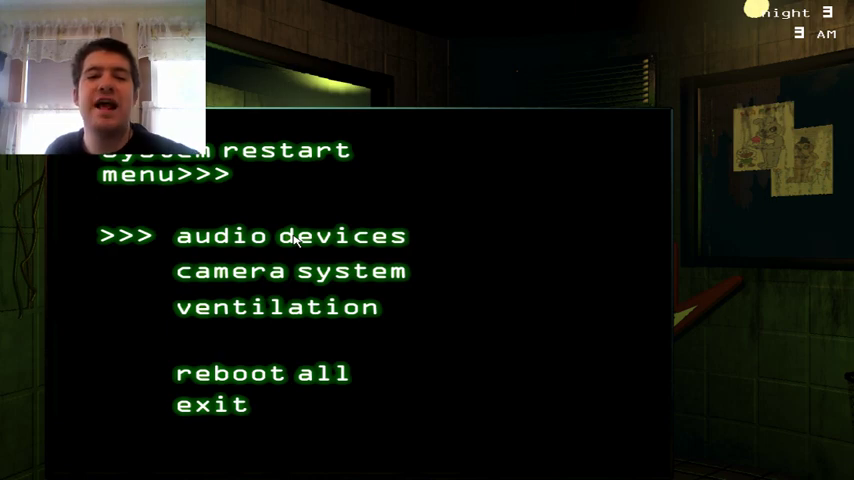
click(212, 405)
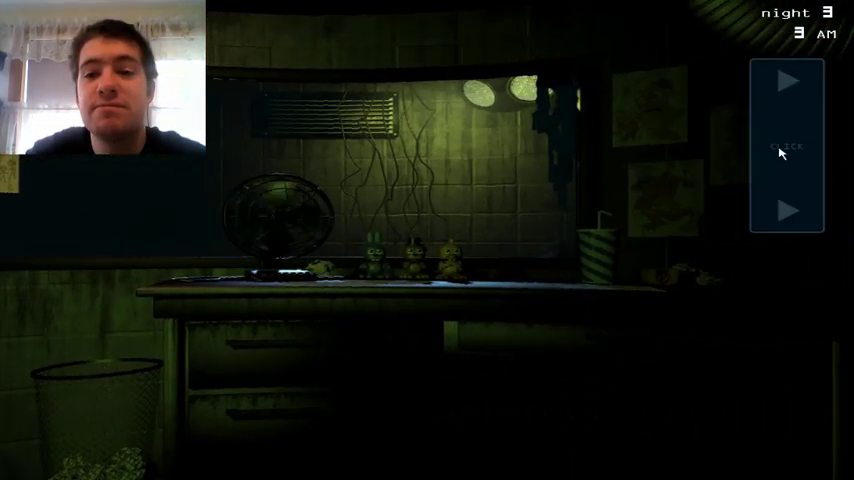
click(781, 152)
click(638, 298)
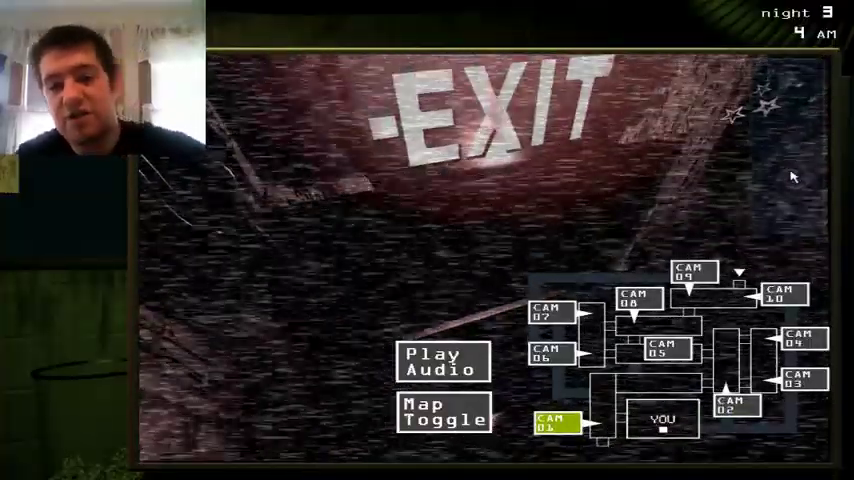
Reboot the audio devices and camera system from the maintenance panel, then exit
click(790, 177)
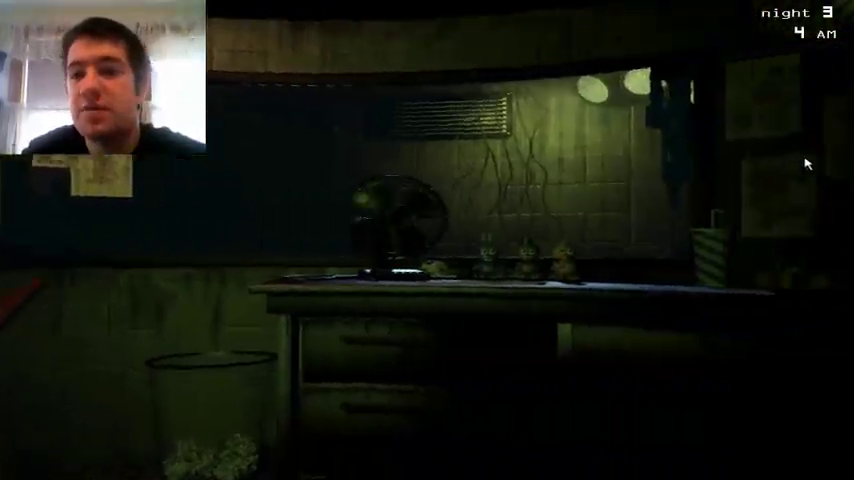
click(797, 167)
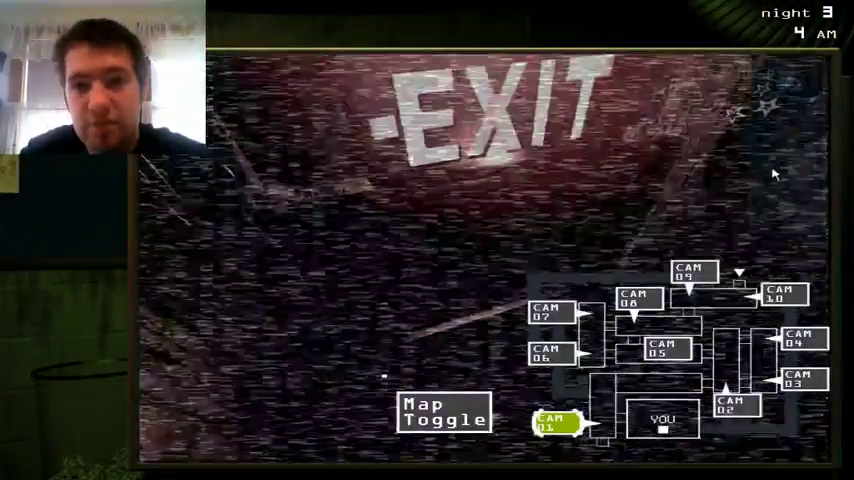
click(775, 175)
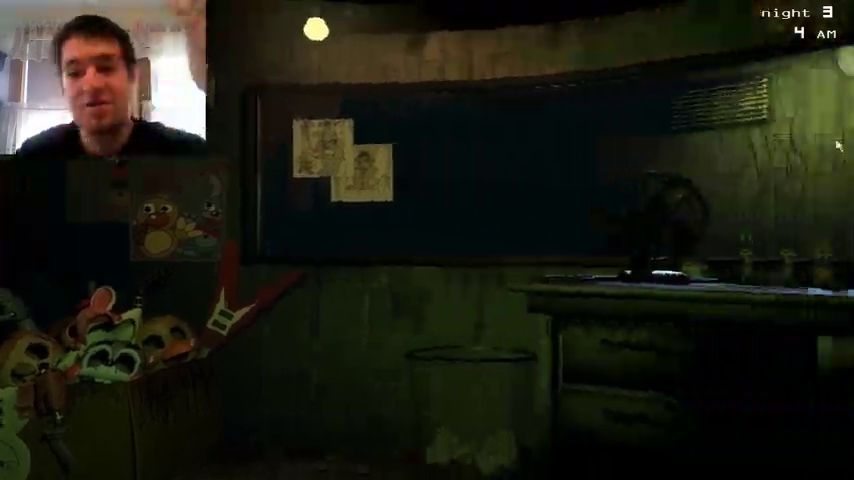
click(814, 160)
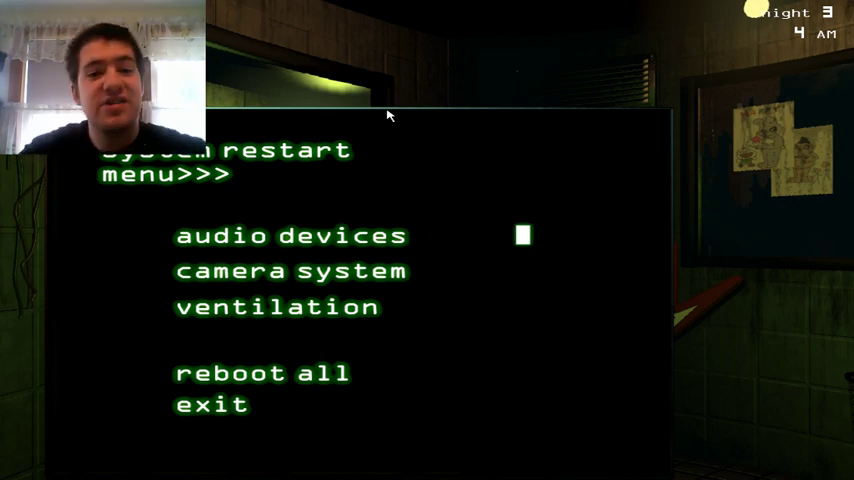
click(210, 406)
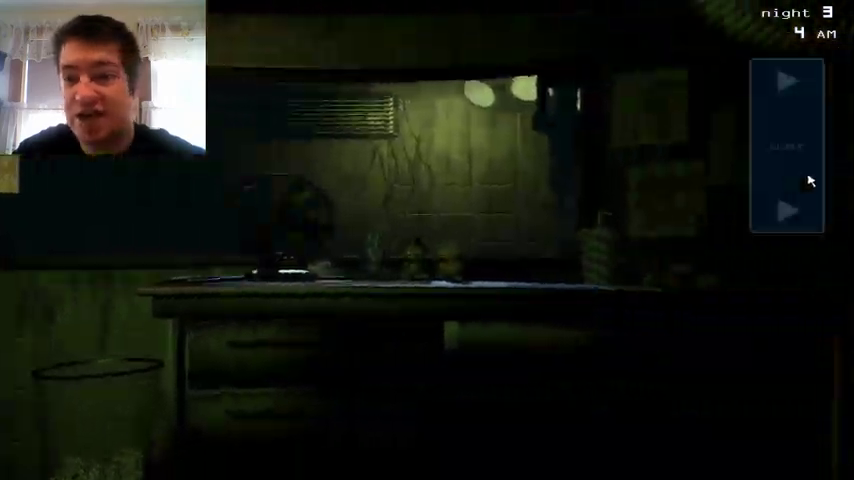
Flip through the CAM 02, CAM 03 and CAM 04 feeds
click(800, 190)
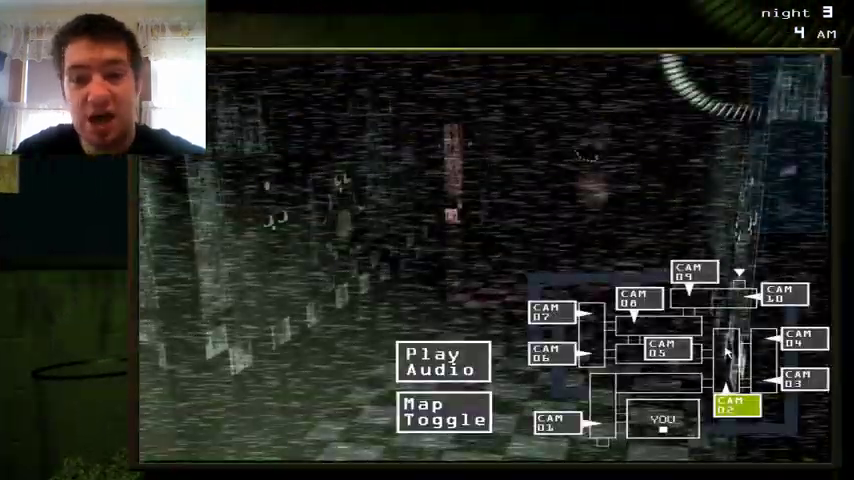
click(798, 378)
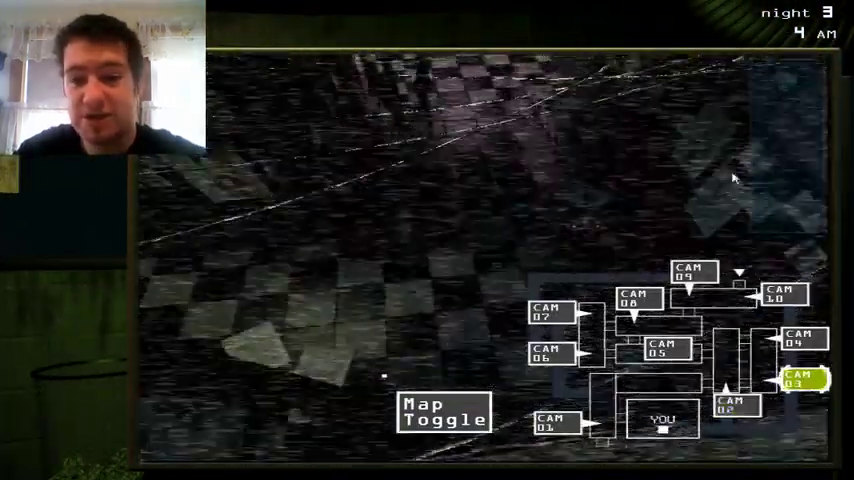
click(760, 440)
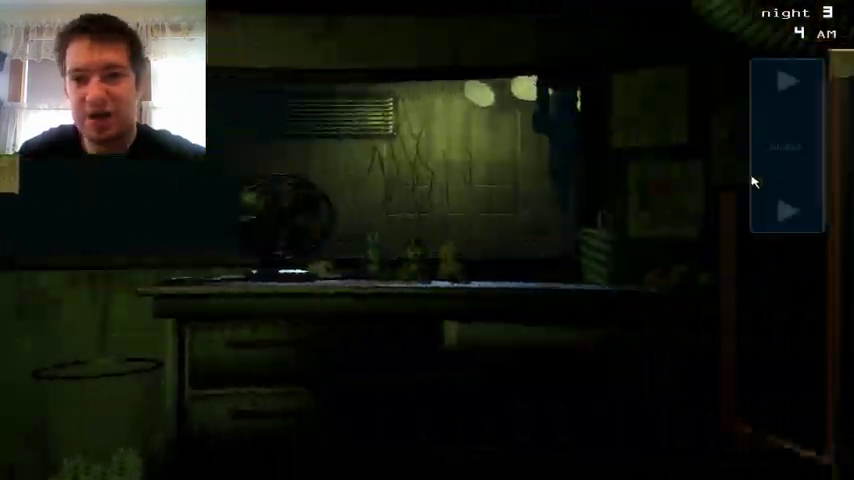
click(780, 150)
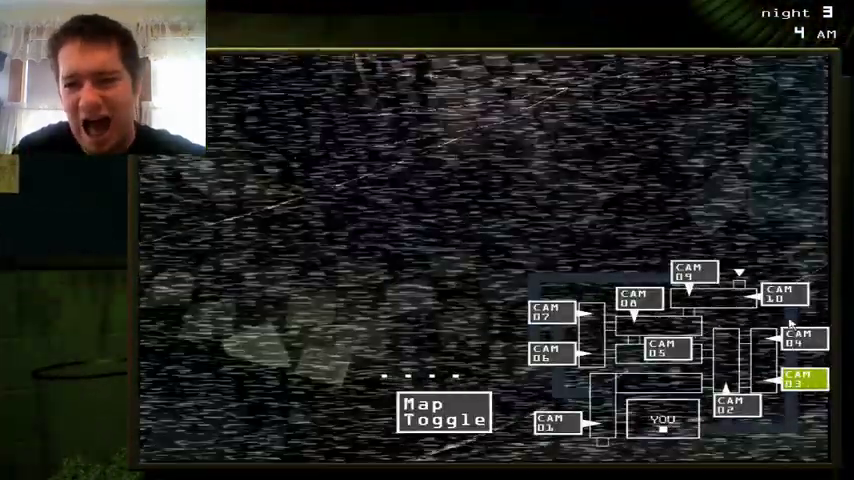
click(800, 340)
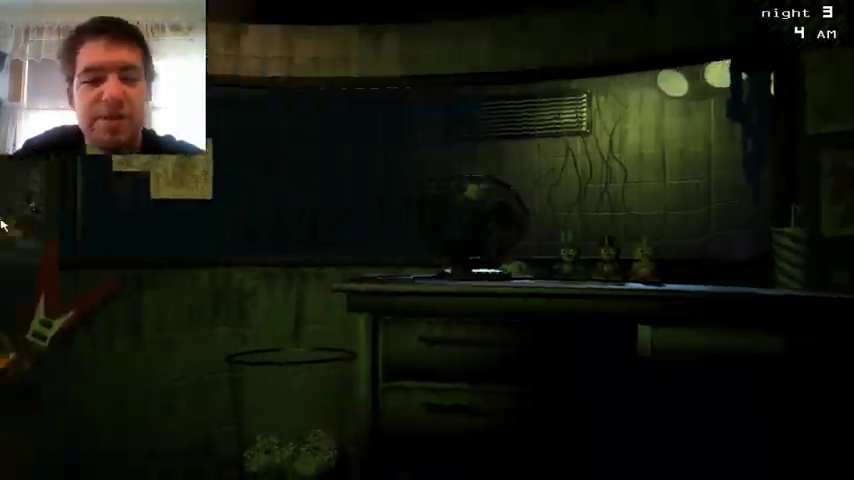
mouse_move(415, 377)
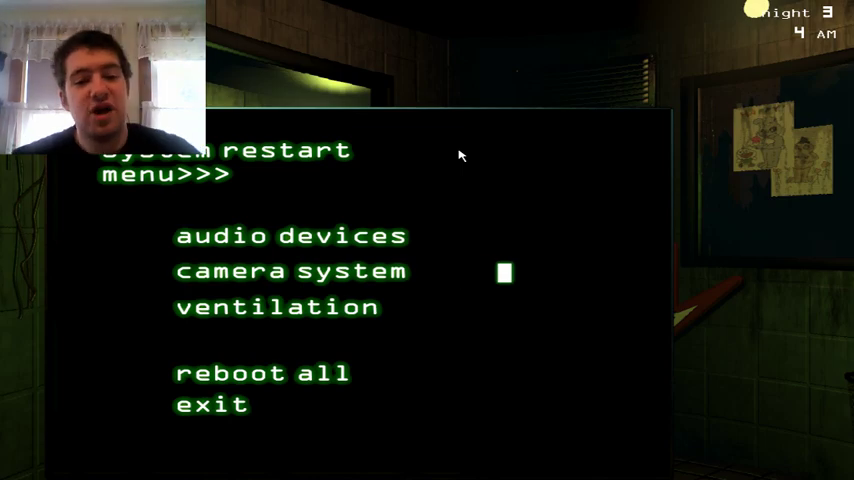
Check the cameras, then reboot audio devices and ventilation at 5 AM before Springtrap's jumpscare
click(205, 408)
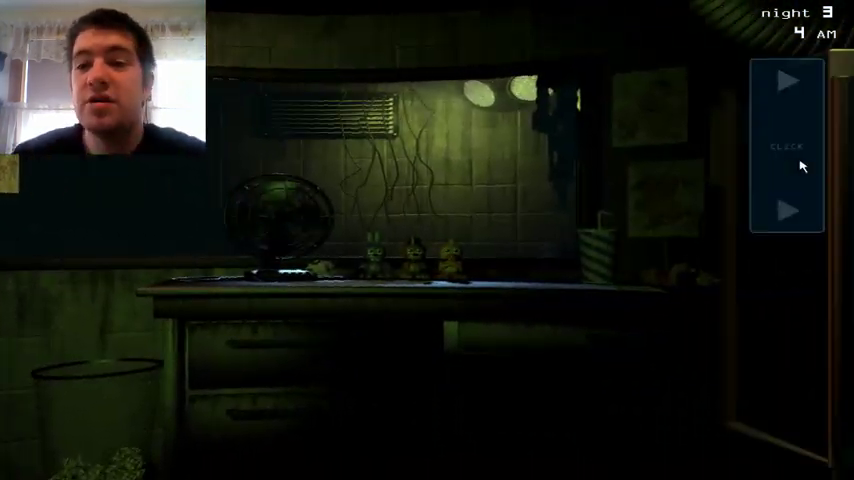
click(788, 150)
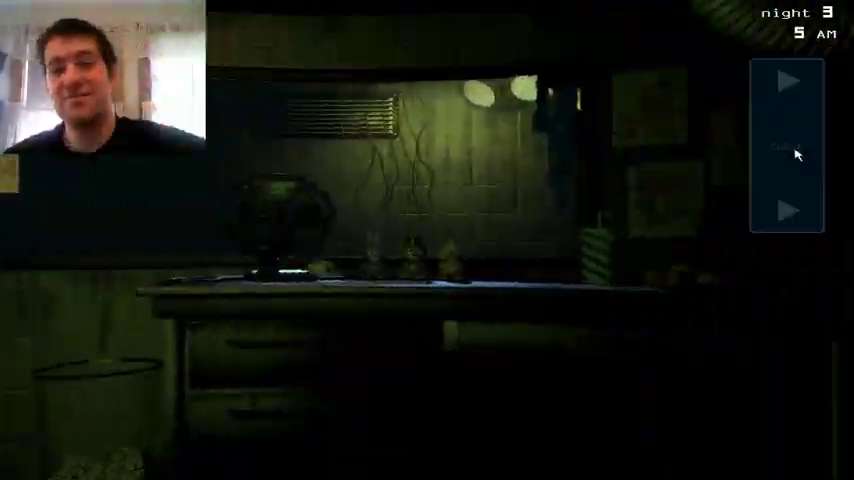
click(797, 153)
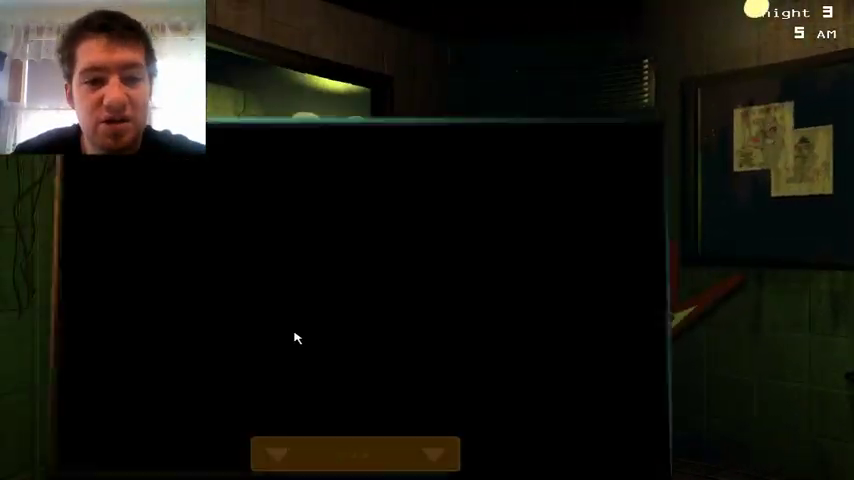
click(295, 235)
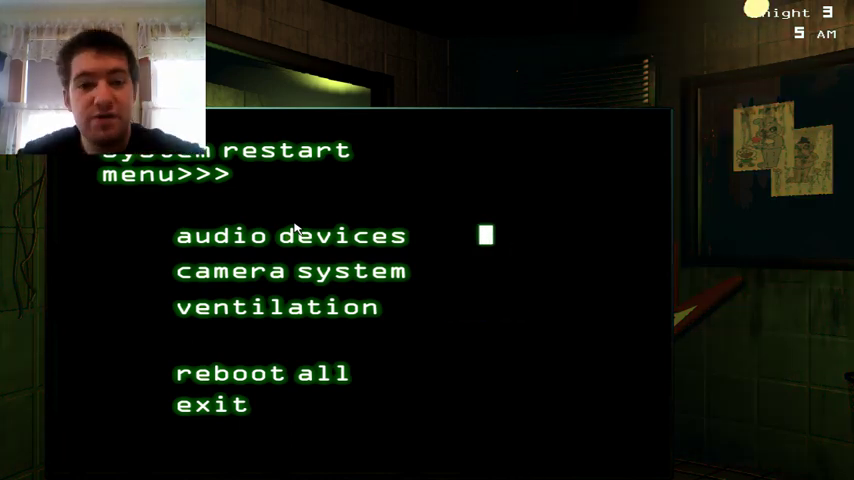
click(296, 305)
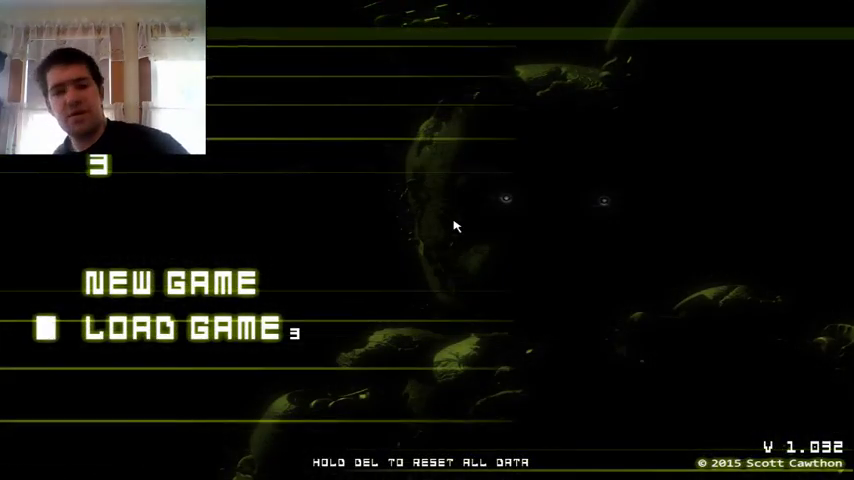
Open and close the Steam overlay with Shift+Tab at the title menu
key(shift+Tab)
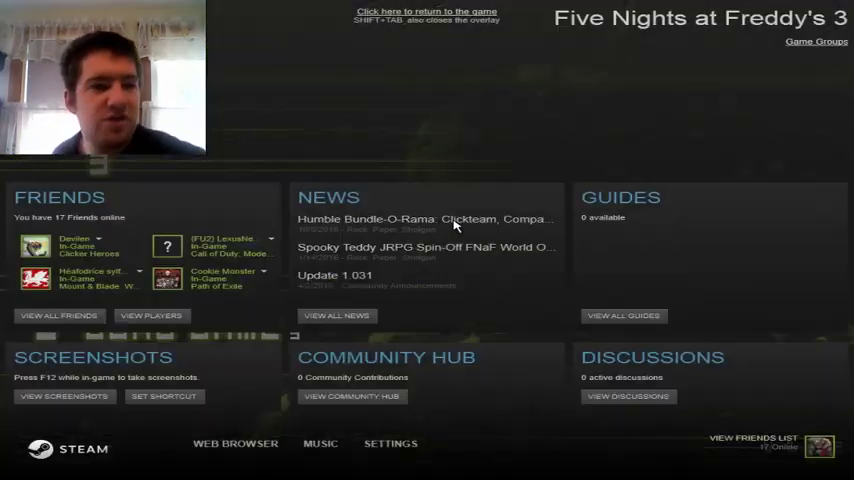
key(shift+Tab)
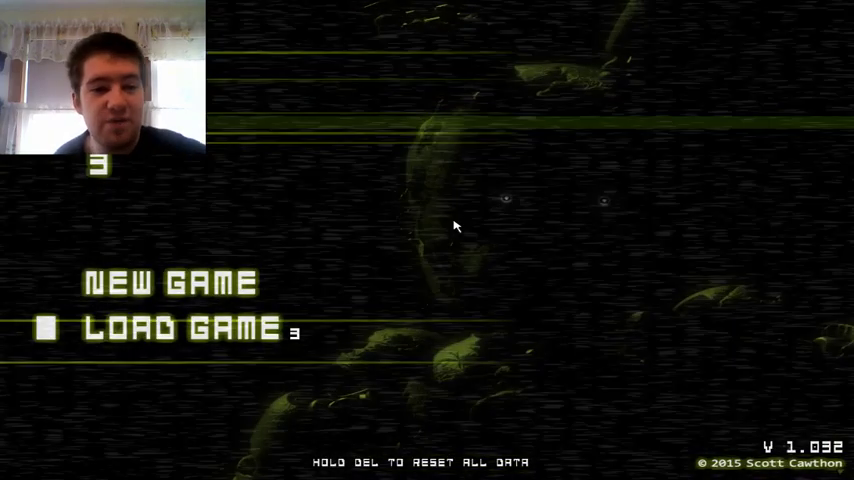